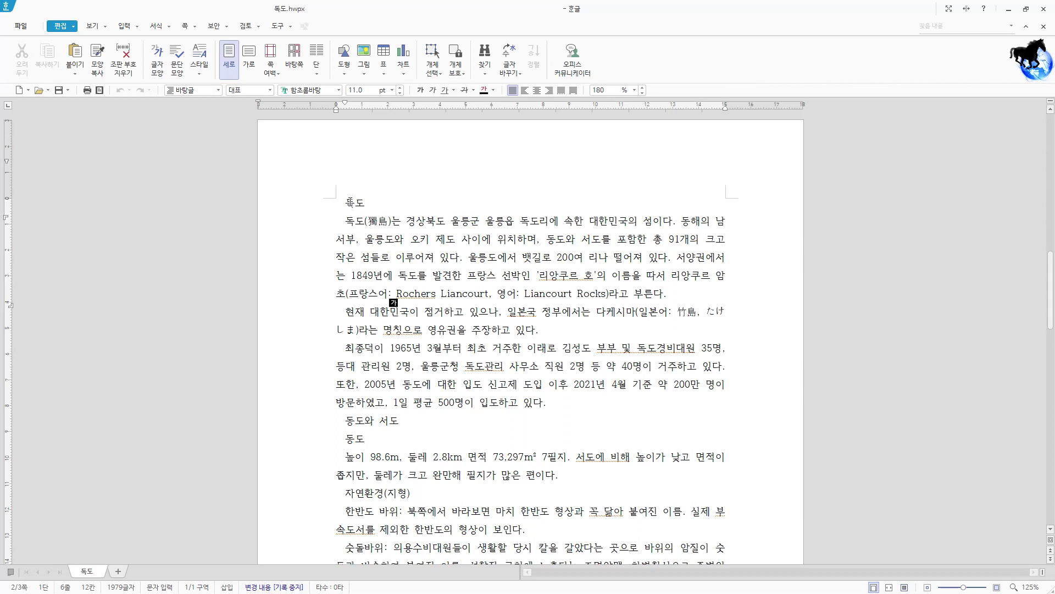
- Review the document's opening page and the list of paragraph styles available for its text
{"action": "scroll", "coordinate": [383, 425], "scroll_direction": "down", "scroll_amount": 1}
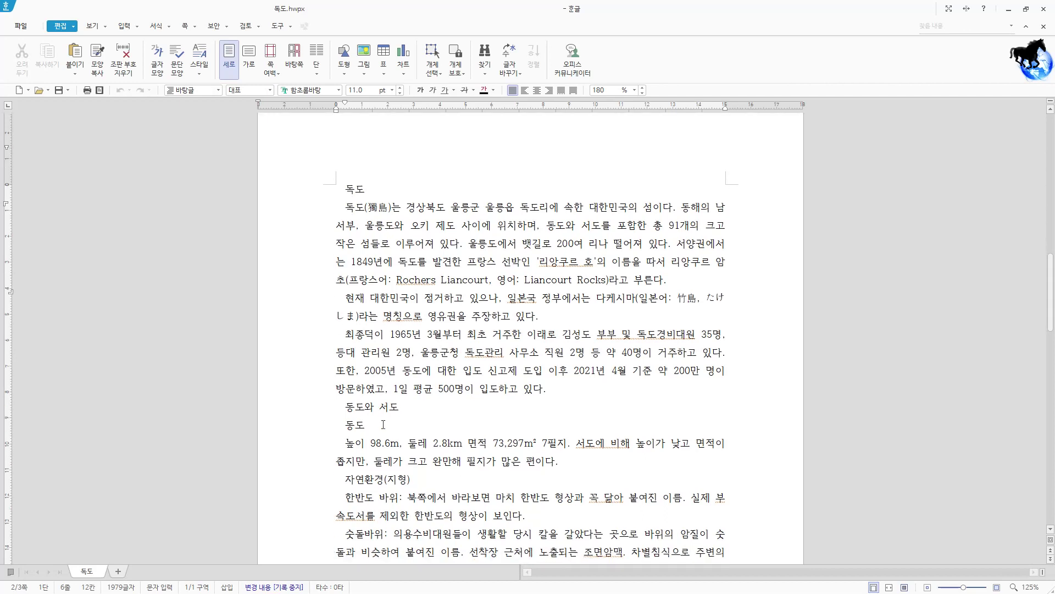
{"action": "scroll", "coordinate": [383, 425], "scroll_direction": "down", "scroll_amount": 3}
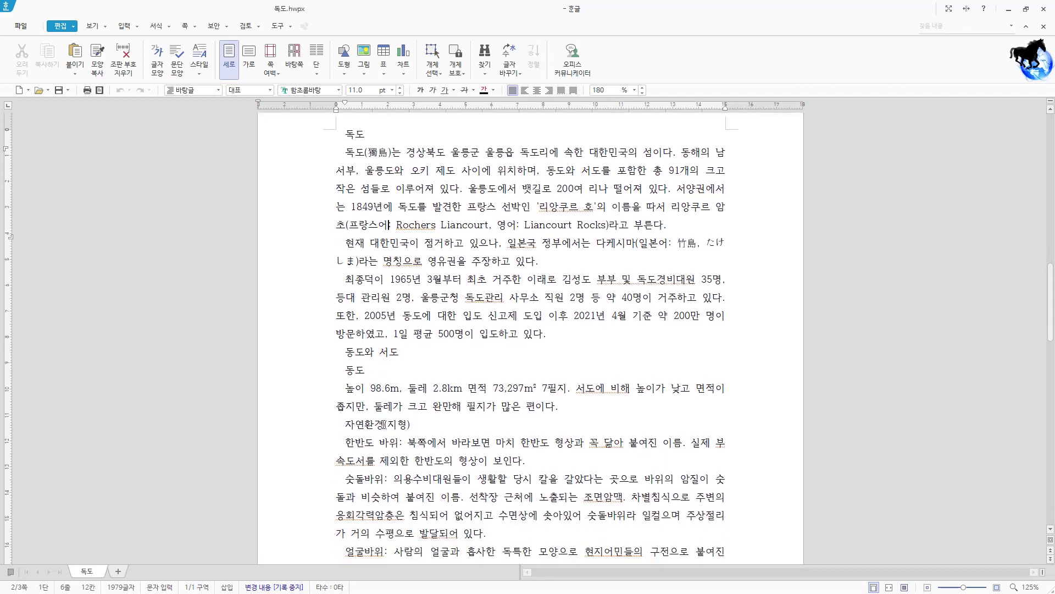
{"action": "scroll", "coordinate": [384, 425], "scroll_direction": "up", "scroll_amount": 3}
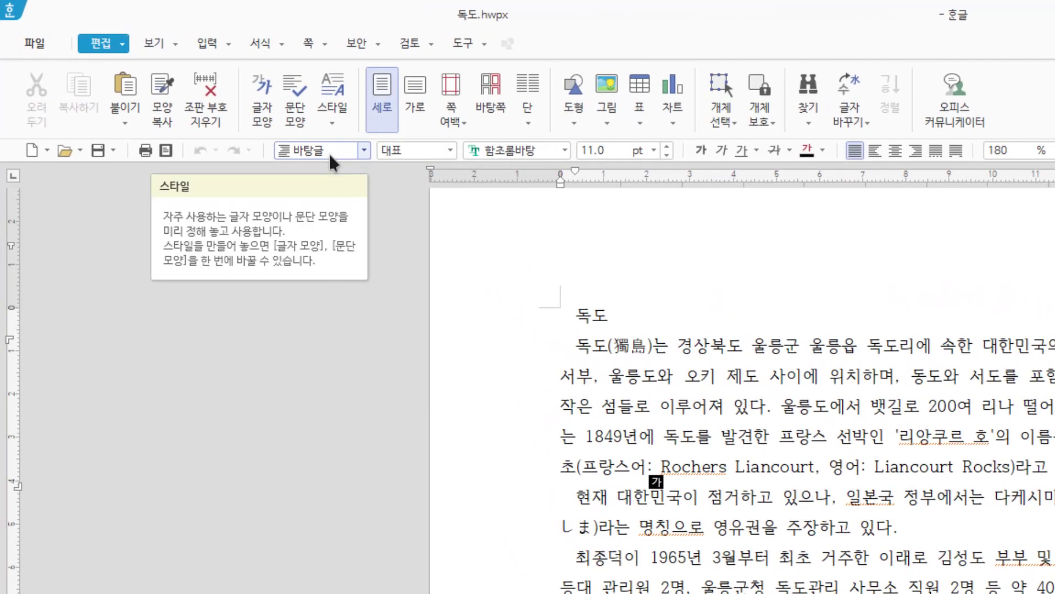
{"action": "left_click", "coordinate": [363, 151]}
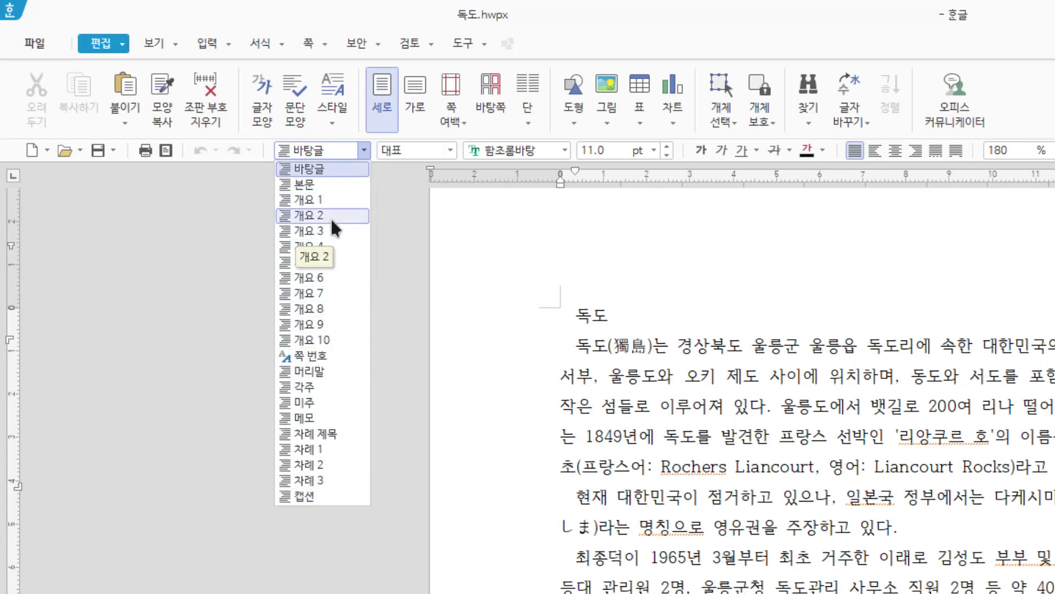
{"action": "left_click", "coordinate": [613, 306]}
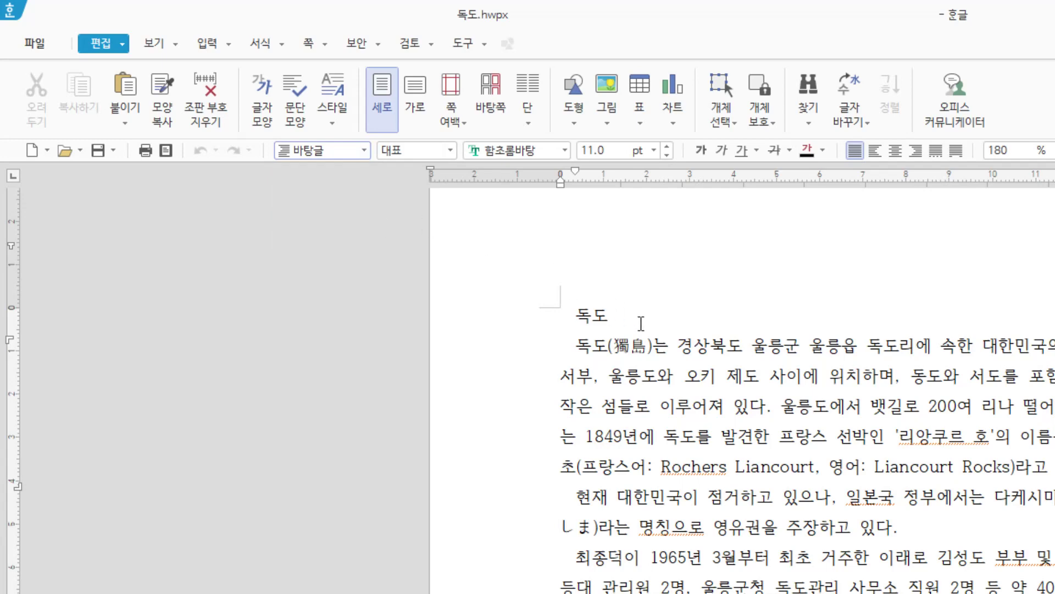
{"action": "left_click", "coordinate": [364, 151]}
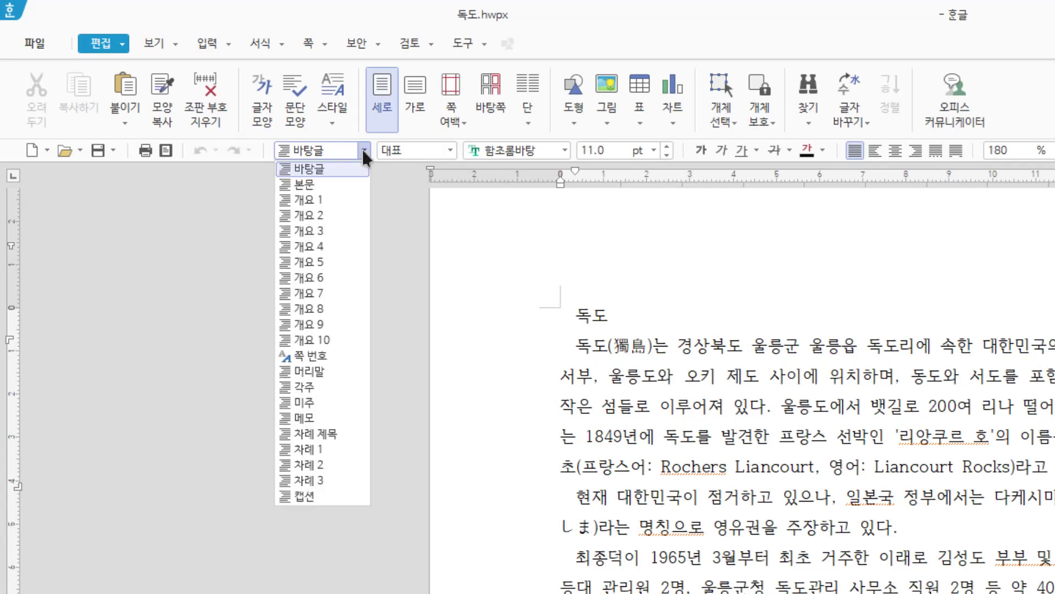
{"action": "left_click", "coordinate": [695, 323]}
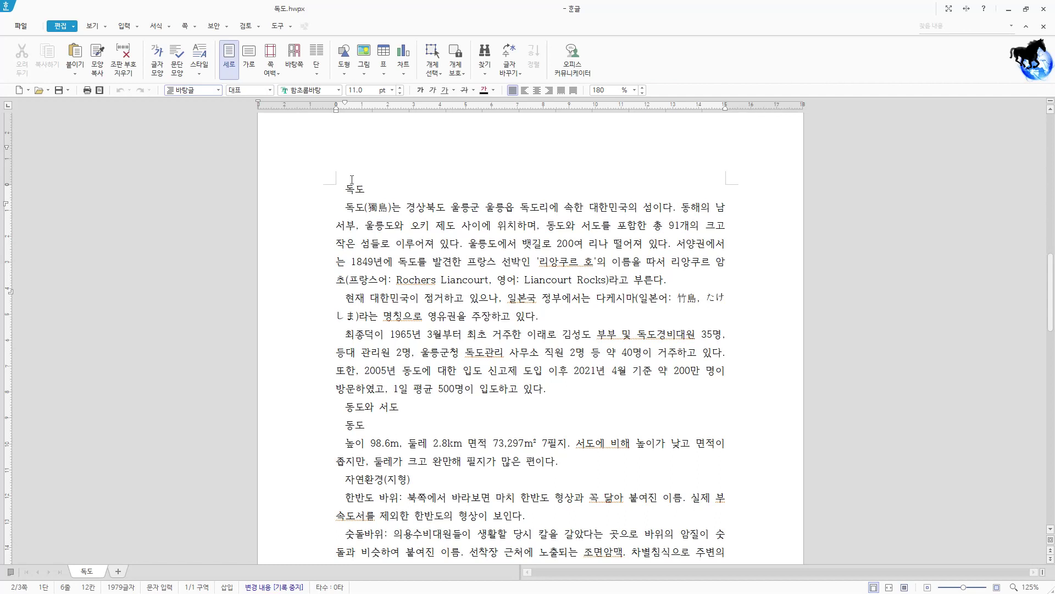
{"action": "left_click", "coordinate": [218, 90]}
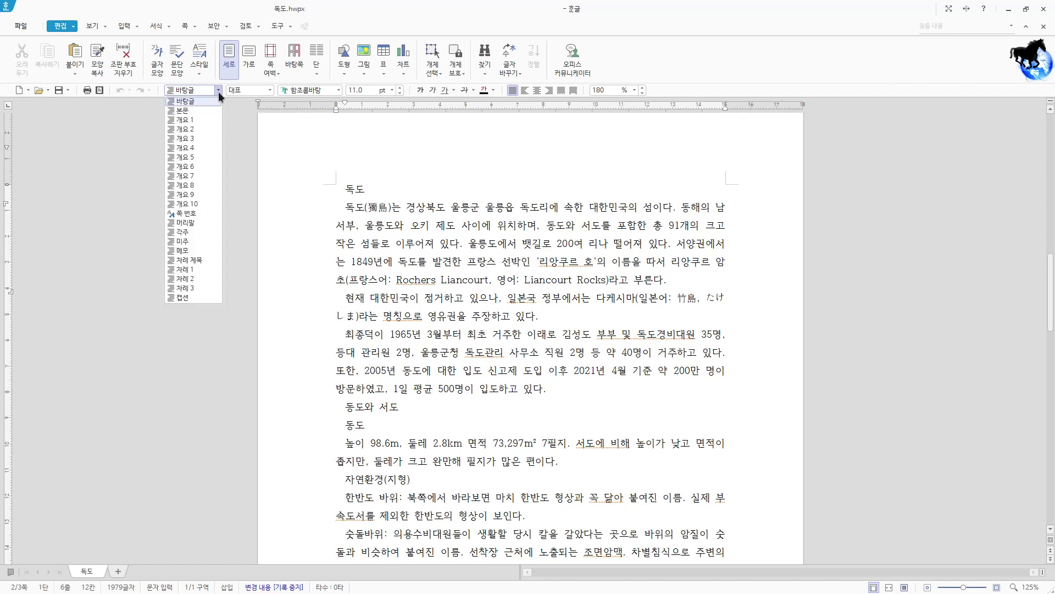
{"action": "left_click", "coordinate": [396, 187]}
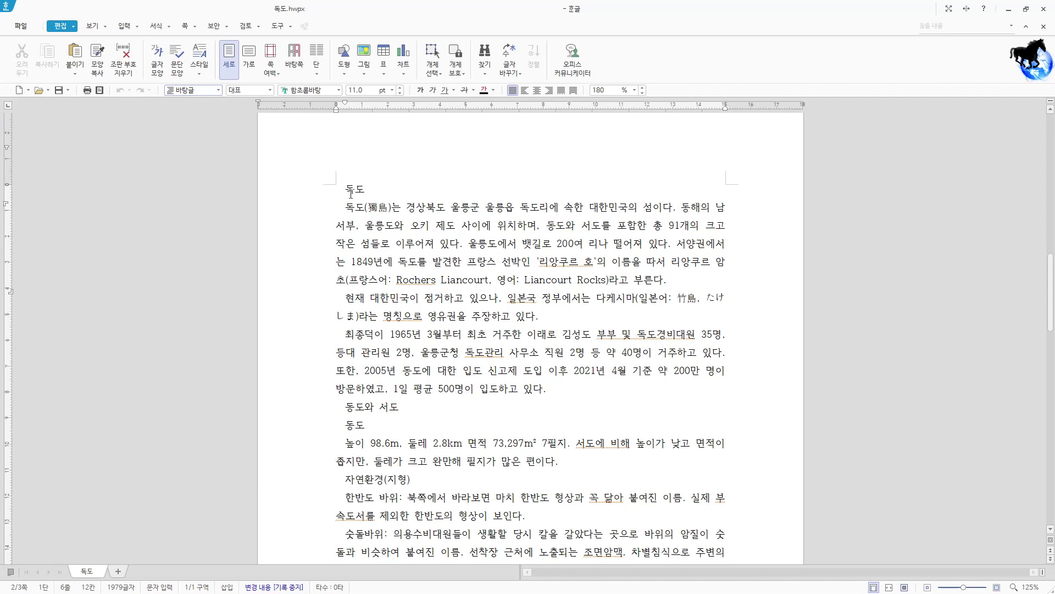
- Examine the headings throughout the document, from the title 독도 through 동도와 서도 to the end, and return to the start
{"action": "left_click", "coordinate": [362, 191]}
{"action": "key", "text": "ctrl+F12"}
{"action": "left_click_drag", "start_coordinate": [347, 407], "coordinate": [401, 408]}
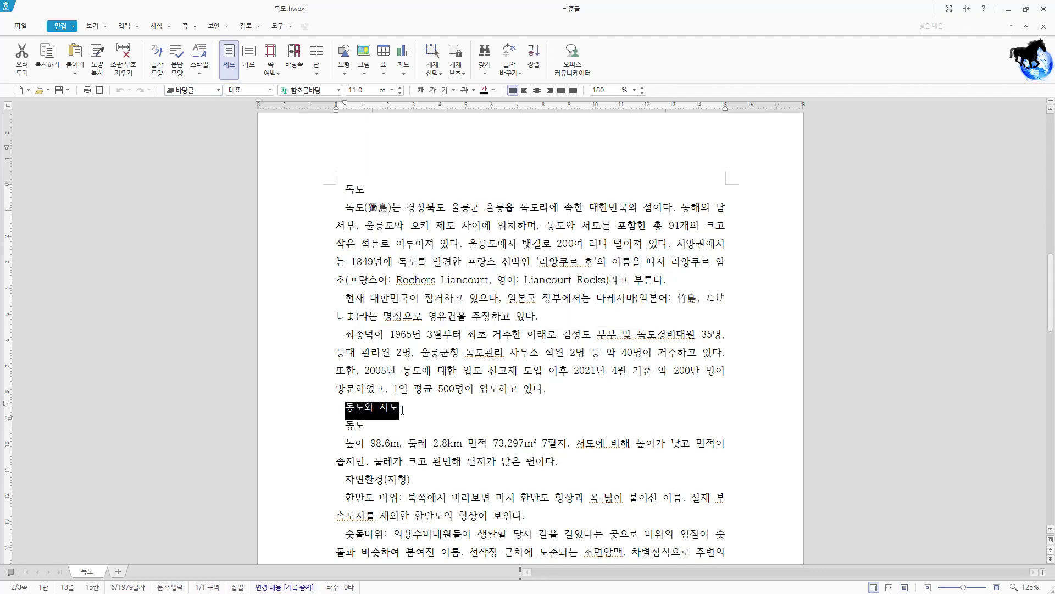
{"action": "scroll", "coordinate": [401, 409], "scroll_direction": "down", "scroll_amount": 4}
{"action": "scroll", "coordinate": [403, 410], "scroll_direction": "down", "scroll_amount": 1}
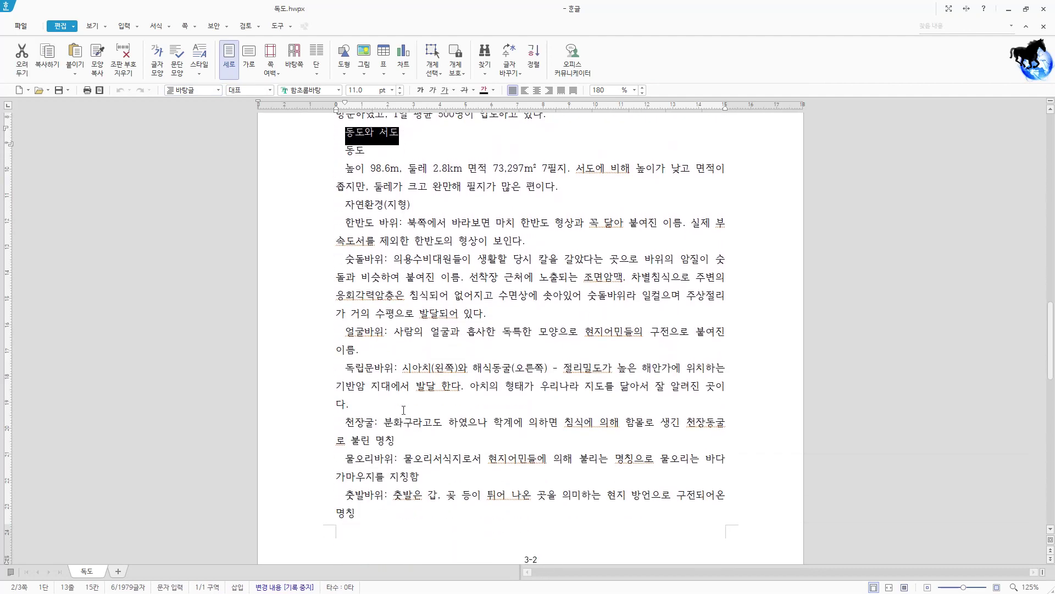
{"action": "scroll", "coordinate": [404, 410], "scroll_direction": "down", "scroll_amount": 5}
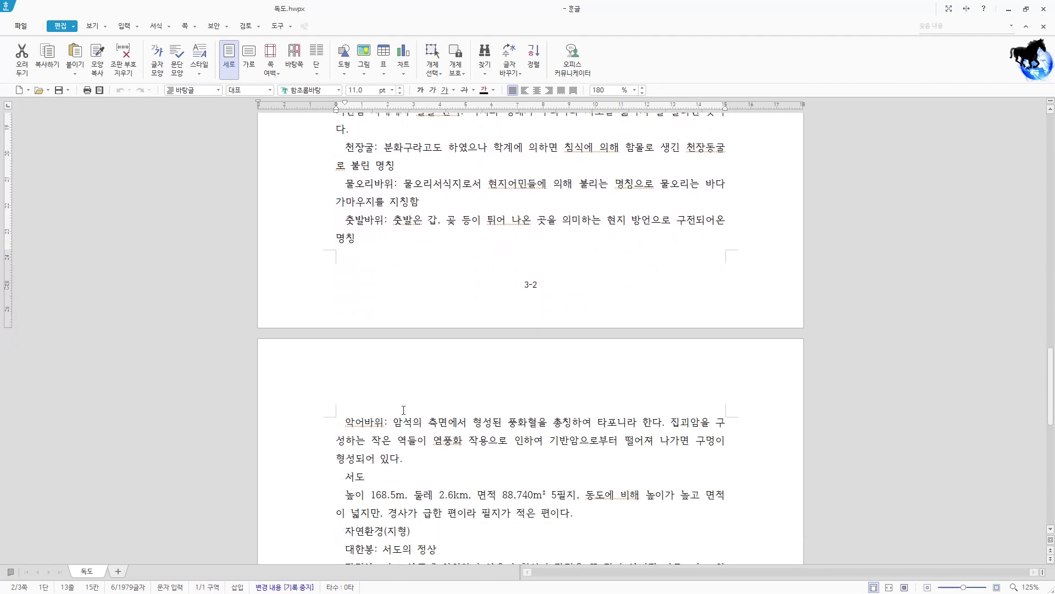
{"action": "scroll", "coordinate": [404, 411], "scroll_direction": "down", "scroll_amount": 3}
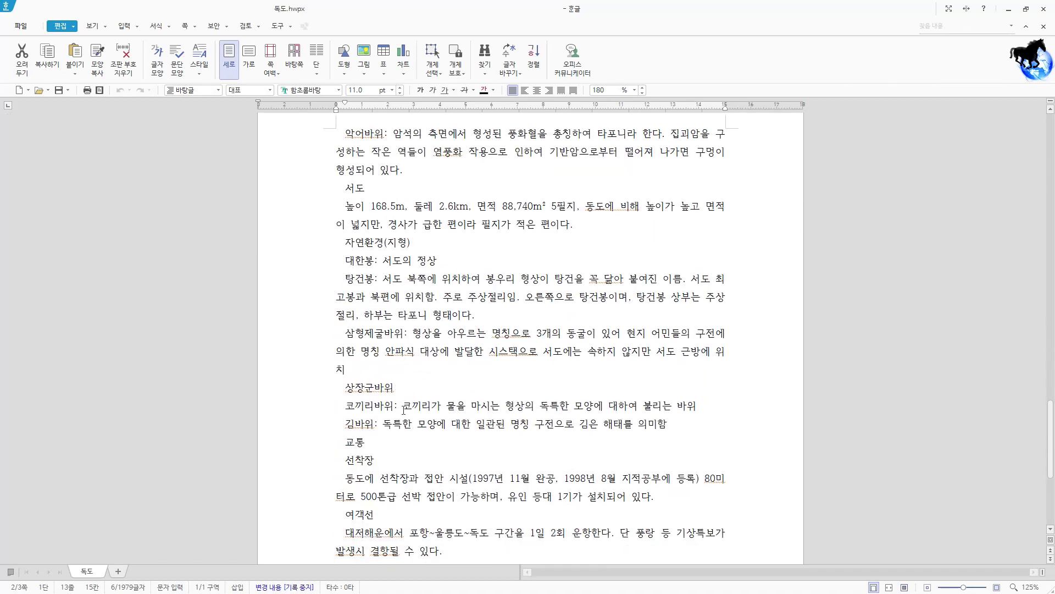
{"action": "scroll", "coordinate": [404, 411], "scroll_direction": "down", "scroll_amount": 1}
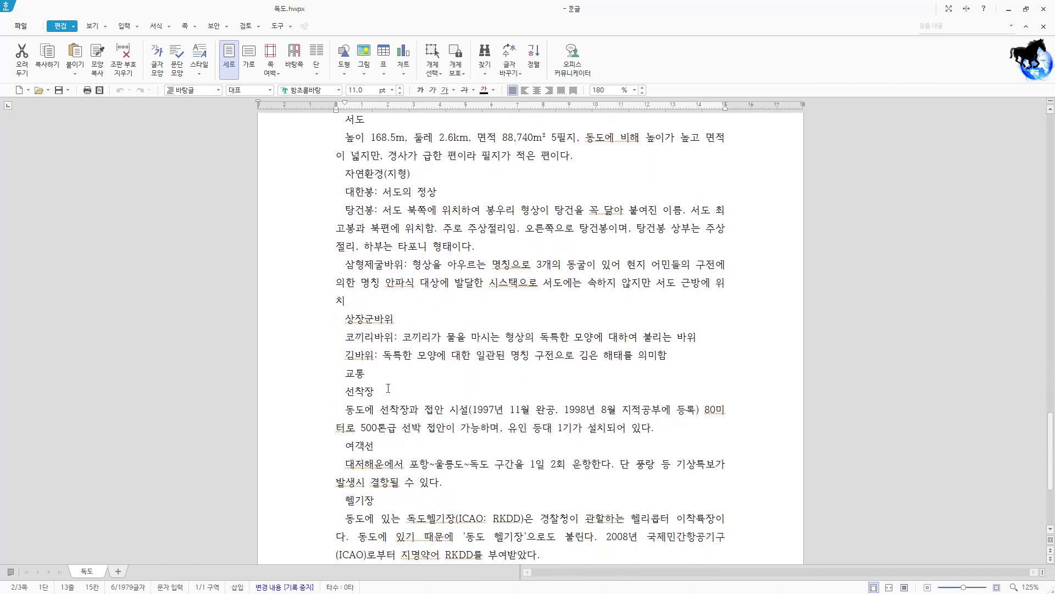
{"action": "scroll", "coordinate": [388, 388], "scroll_direction": "down", "scroll_amount": 1}
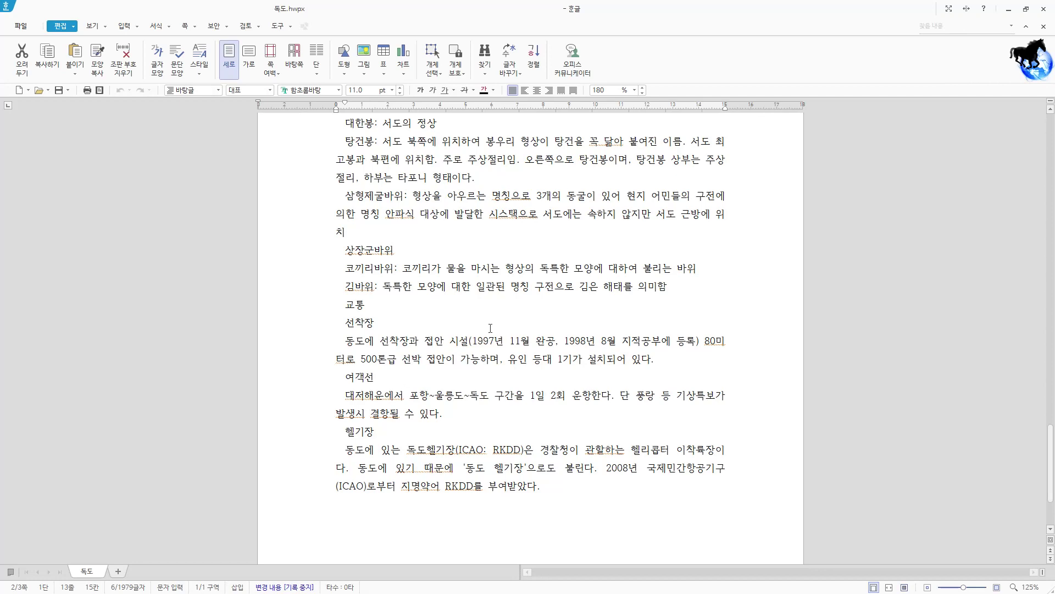
{"action": "scroll", "coordinate": [501, 328], "scroll_direction": "up", "scroll_amount": 3}
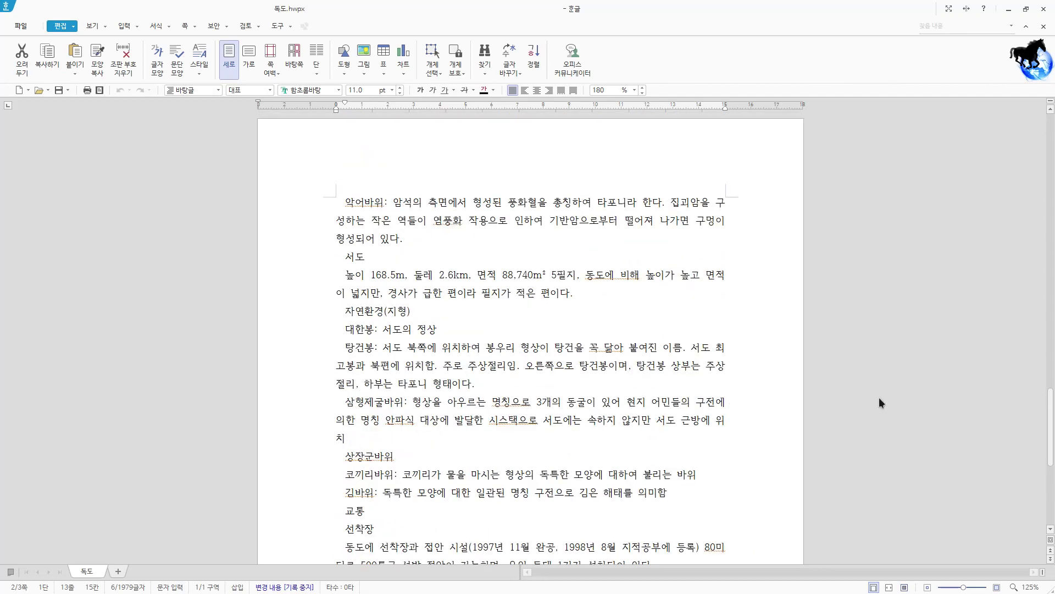
{"action": "key", "text": "ctrl+Home"}
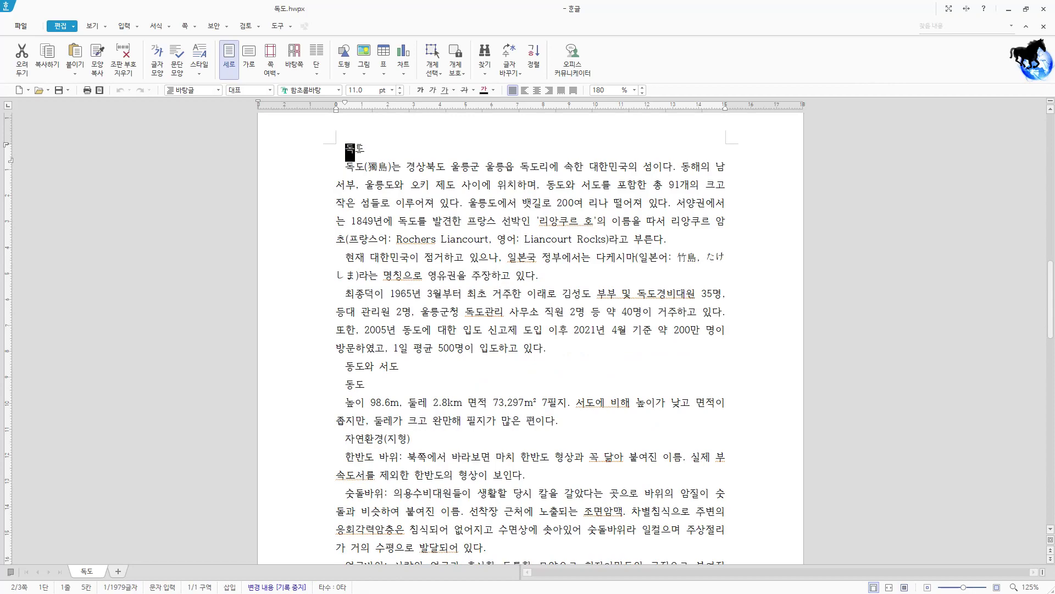
- Remove the first-line indent of the title 독도 and centre it
{"action": "left_click", "coordinate": [355, 149]}
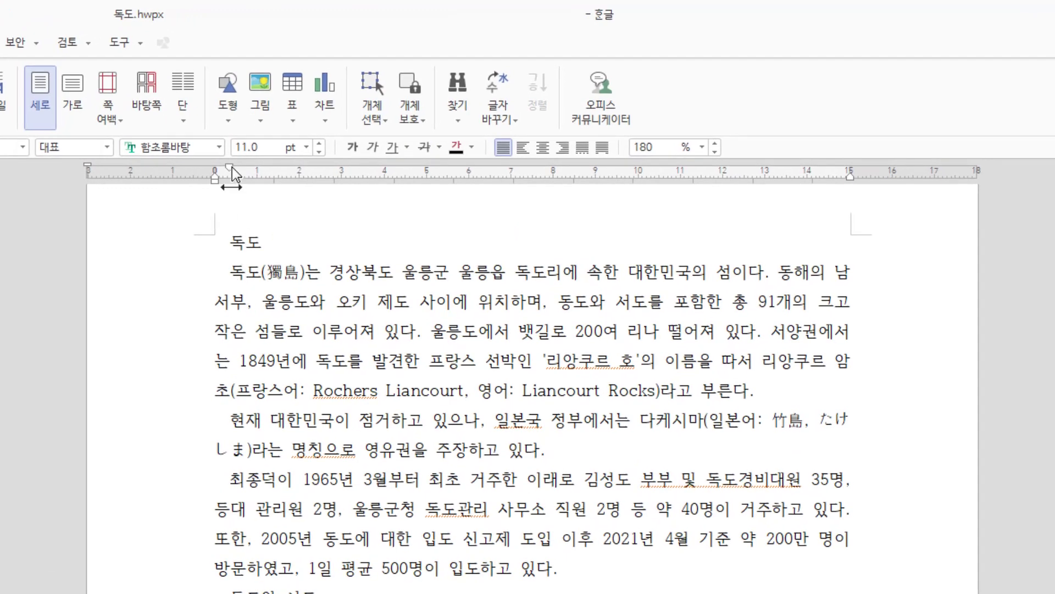
{"action": "left_click_drag", "start_coordinate": [228, 167], "coordinate": [215, 169]}
{"action": "left_click", "coordinate": [543, 147]}
- Apply bold to the title 독도
{"action": "double_click", "coordinate": [537, 243]}
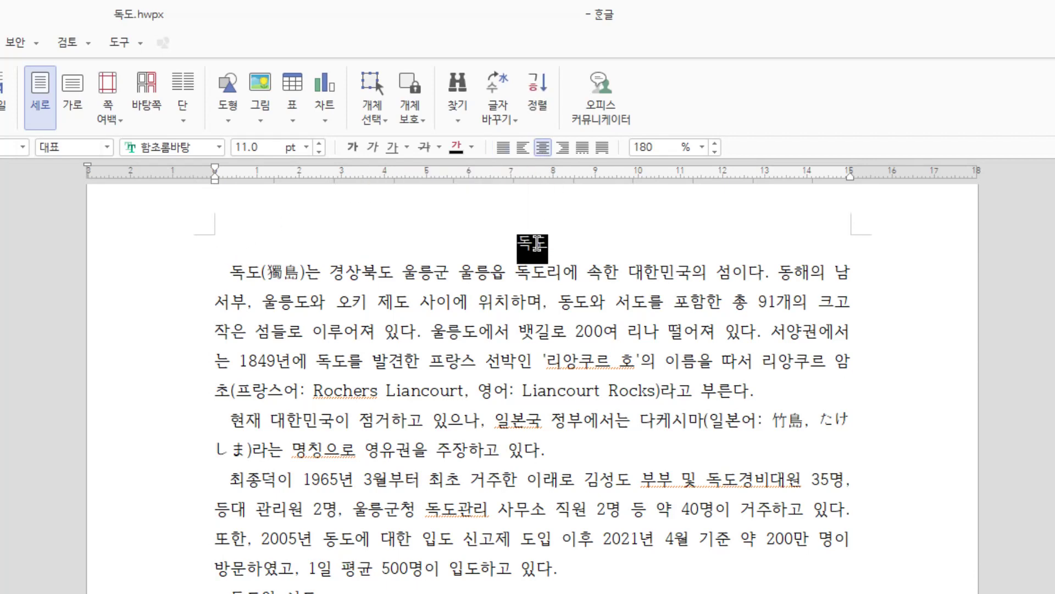
{"action": "key", "text": "F9"}
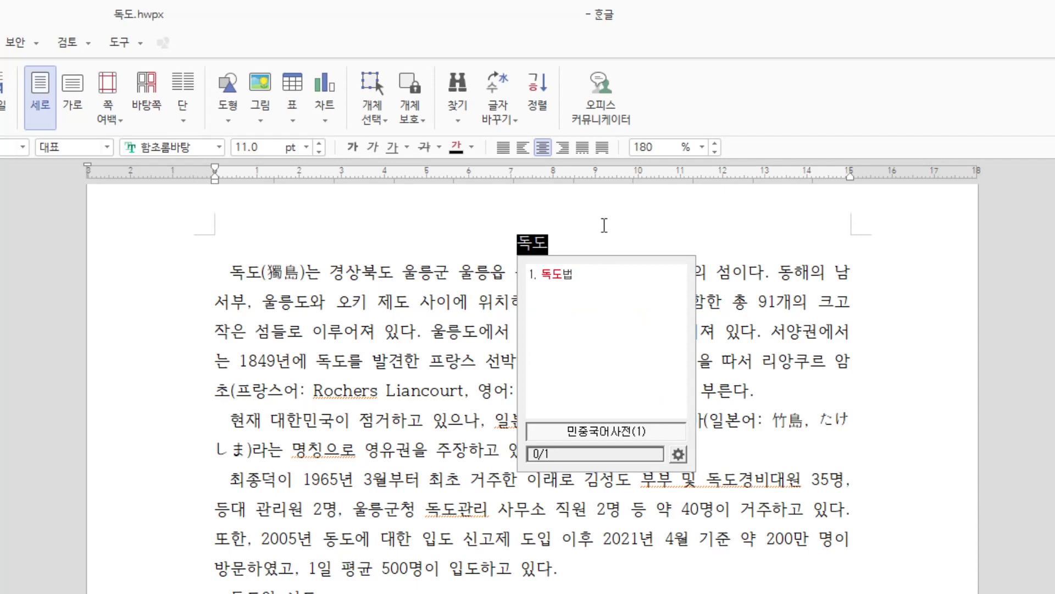
{"action": "key", "text": "Escape"}
{"action": "key", "text": "ctrl+b"}
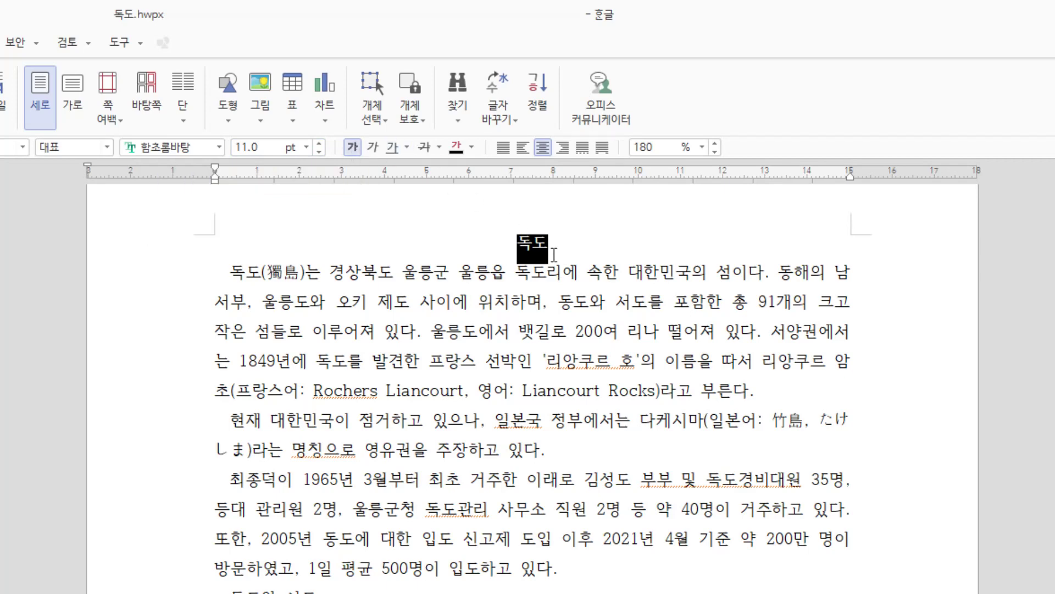
- Copy both the character and paragraph formatting from the title 독도
{"action": "left_click", "coordinate": [555, 254]}
{"action": "key", "text": "Left"}
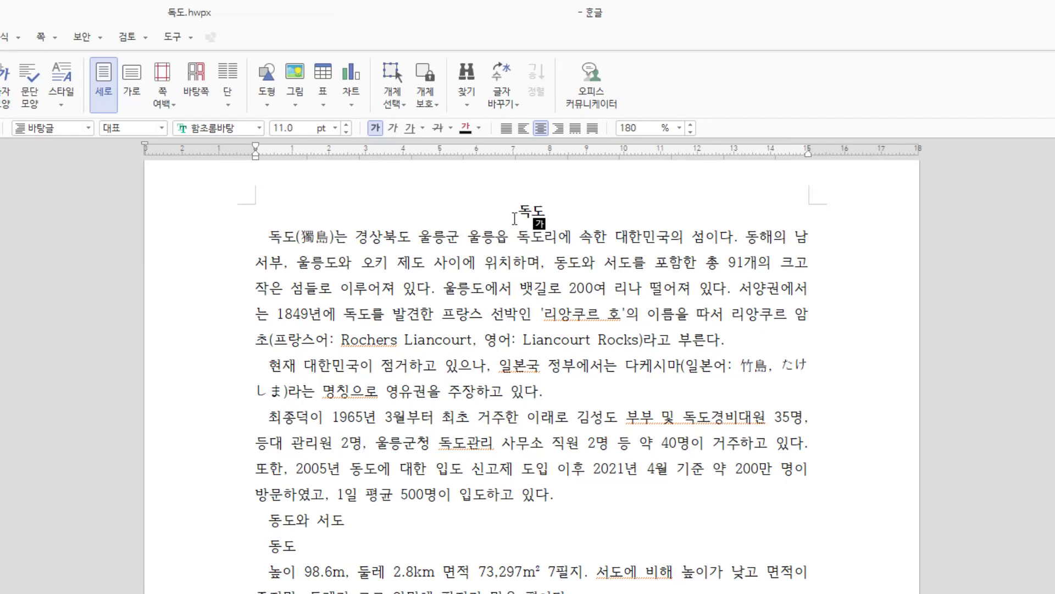
{"action": "key", "text": "alt+c"}
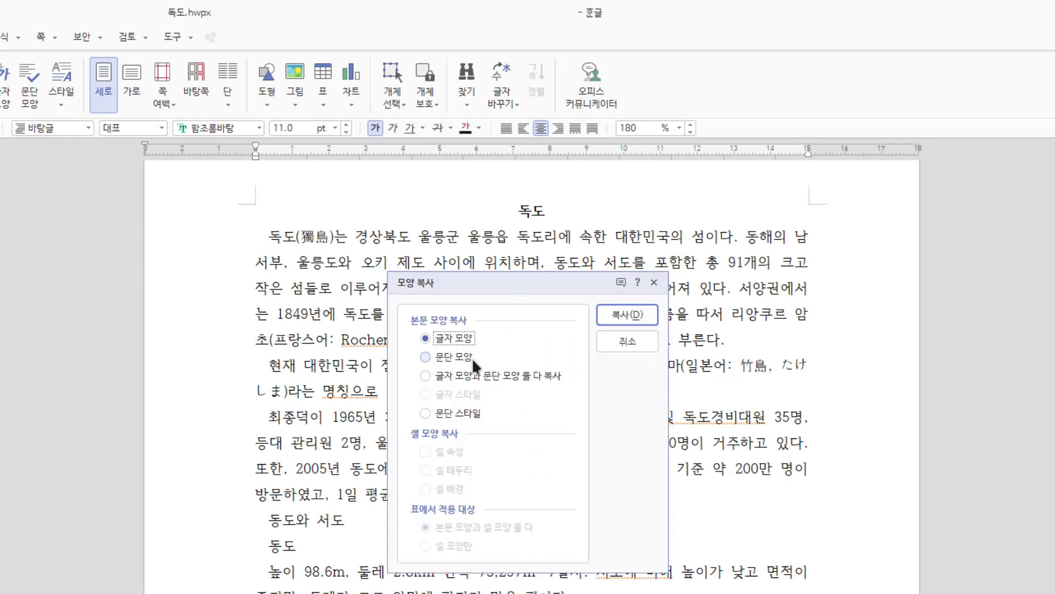
{"action": "left_click", "coordinate": [504, 382]}
{"action": "left_click", "coordinate": [627, 316]}
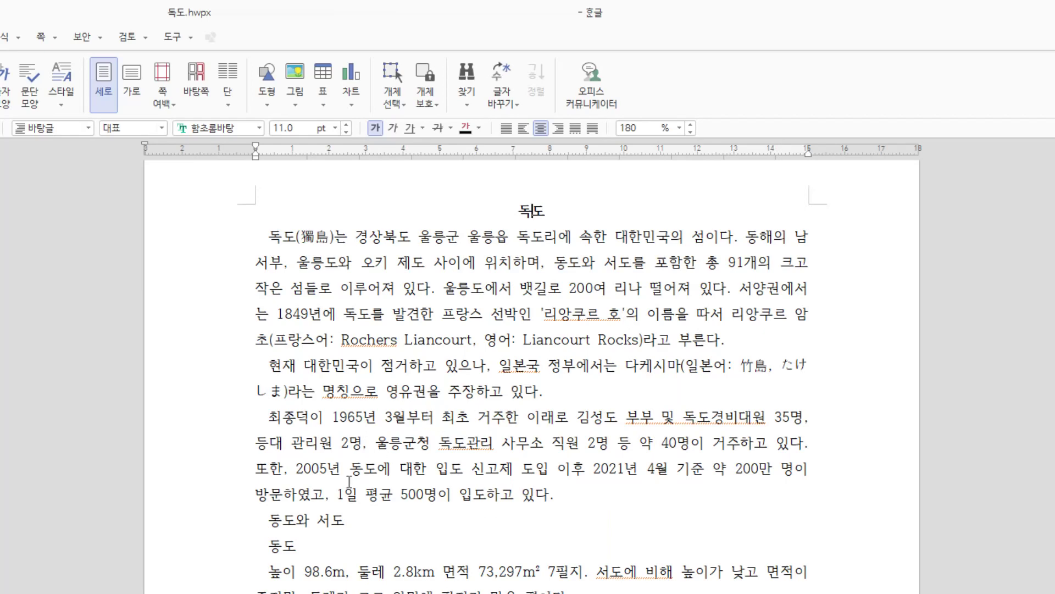
- Apply the copied character and paragraph formatting to the heading 동도와 서도
{"action": "left_click", "coordinate": [310, 521]}
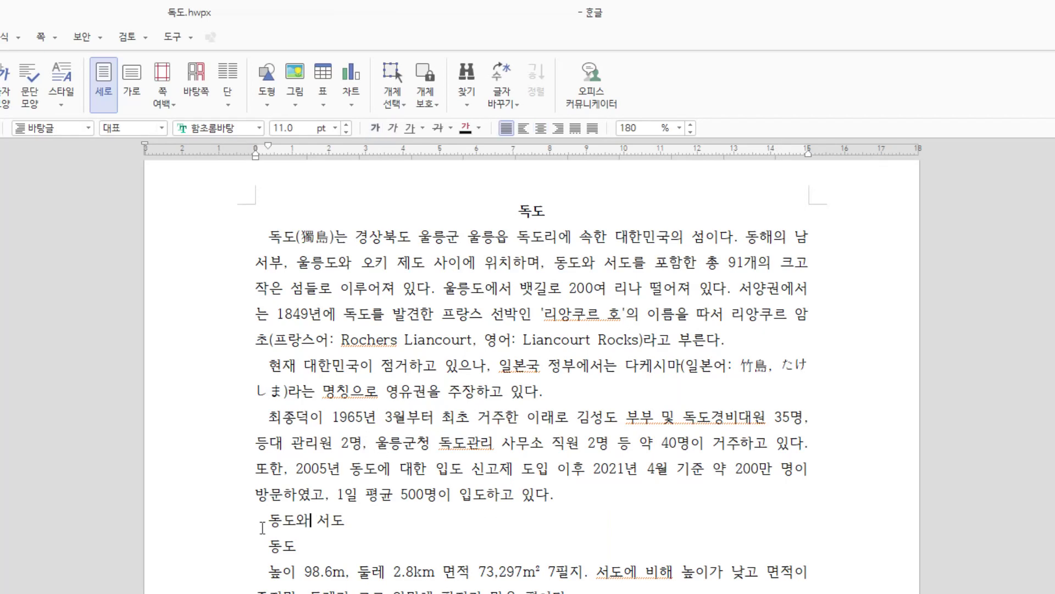
{"action": "left_click_drag", "start_coordinate": [262, 528], "coordinate": [352, 526]}
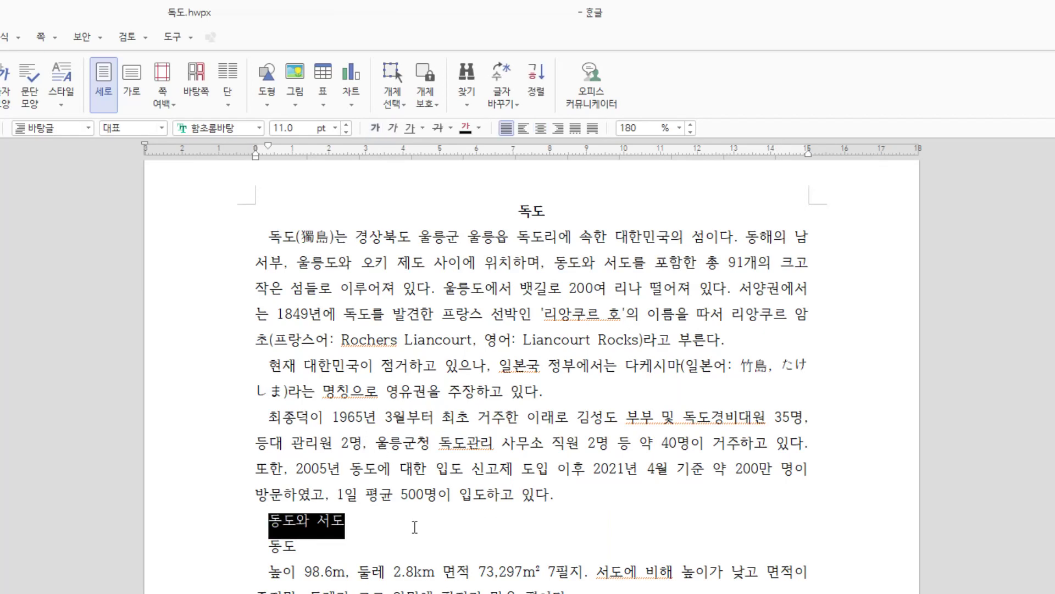
{"action": "key", "text": "alt+c"}
{"action": "left_click", "coordinate": [508, 527]}
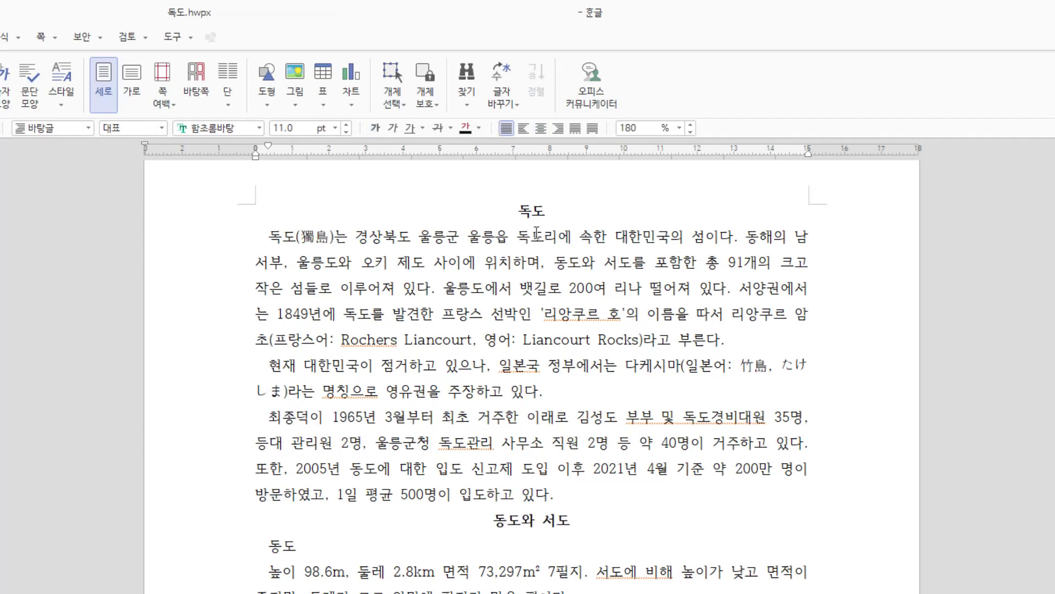
{"action": "left_click", "coordinate": [544, 518]}
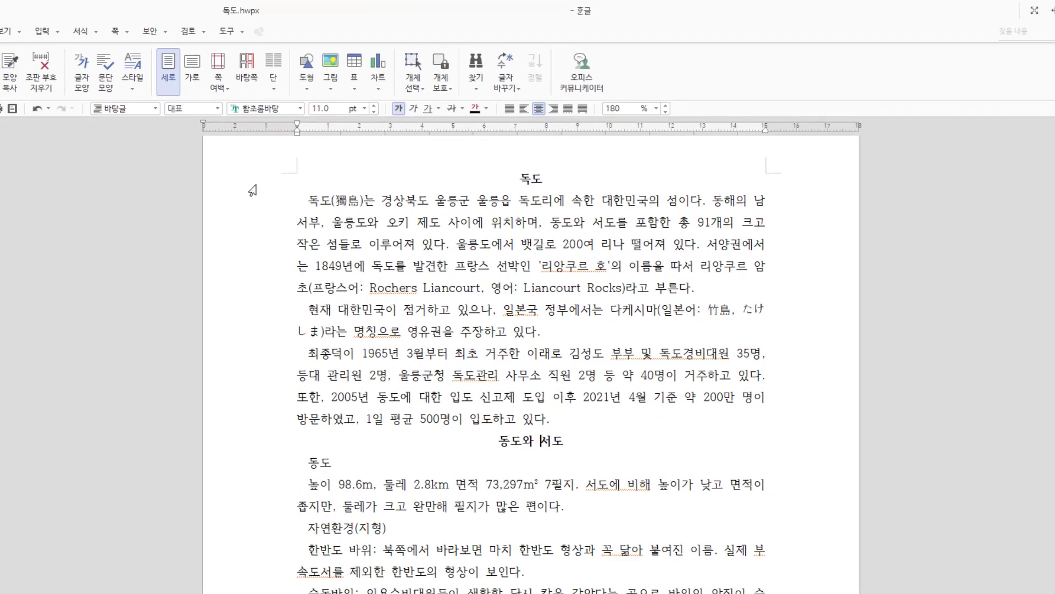
- Undo the copied formatting on the heading 동도와 서도 and the bold on the title 독도
{"action": "left_click", "coordinate": [40, 109]}
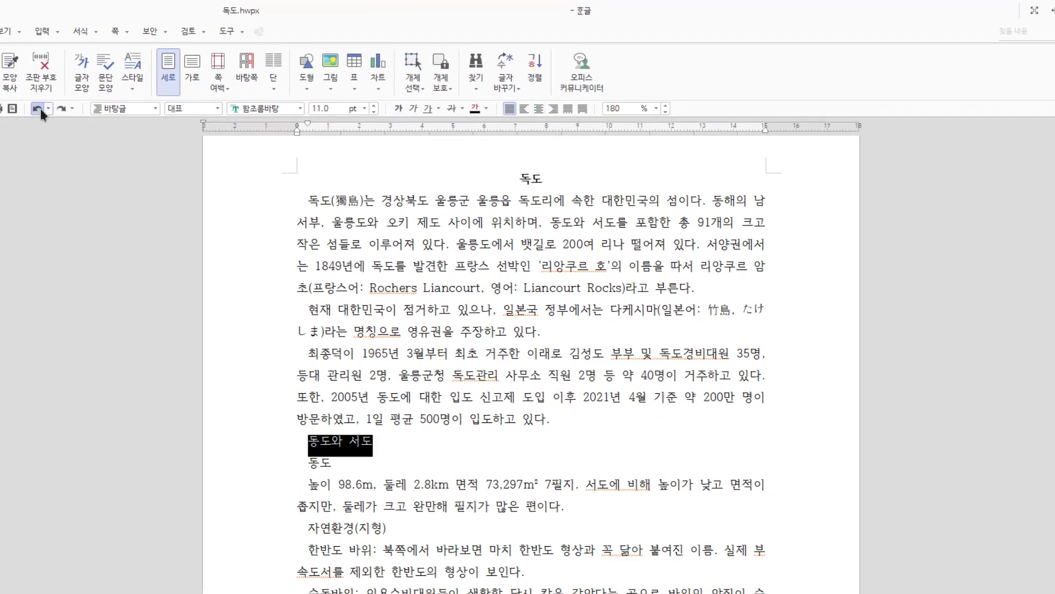
{"action": "left_click", "coordinate": [40, 108]}
{"action": "left_click", "coordinate": [462, 225]}
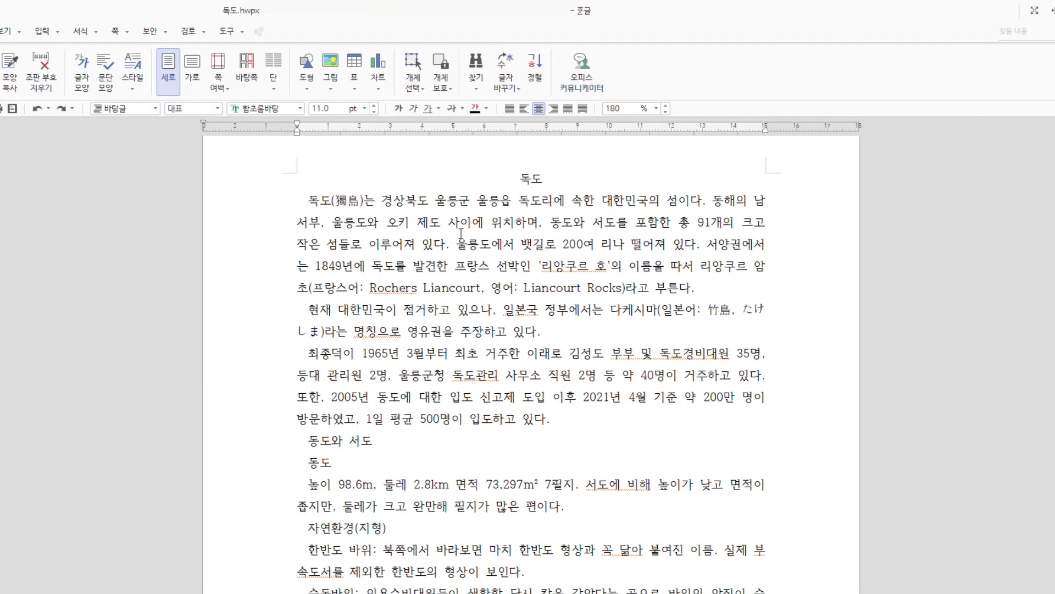
- Make the centred title 독도 bold again and leave the text cursor inside it
{"action": "double_click", "coordinate": [531, 183]}
{"action": "left_click", "coordinate": [398, 107]}
{"action": "left_click", "coordinate": [531, 178]}
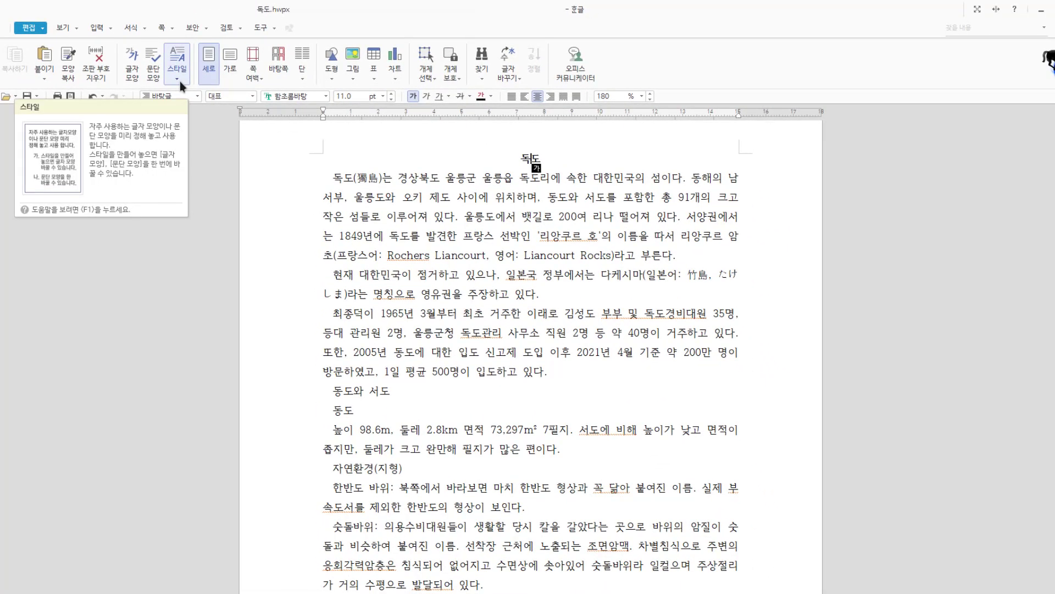
- Add a new paragraph style named 보고서제목1 from the formatting of the title 독도
{"action": "left_click", "coordinate": [180, 81]}
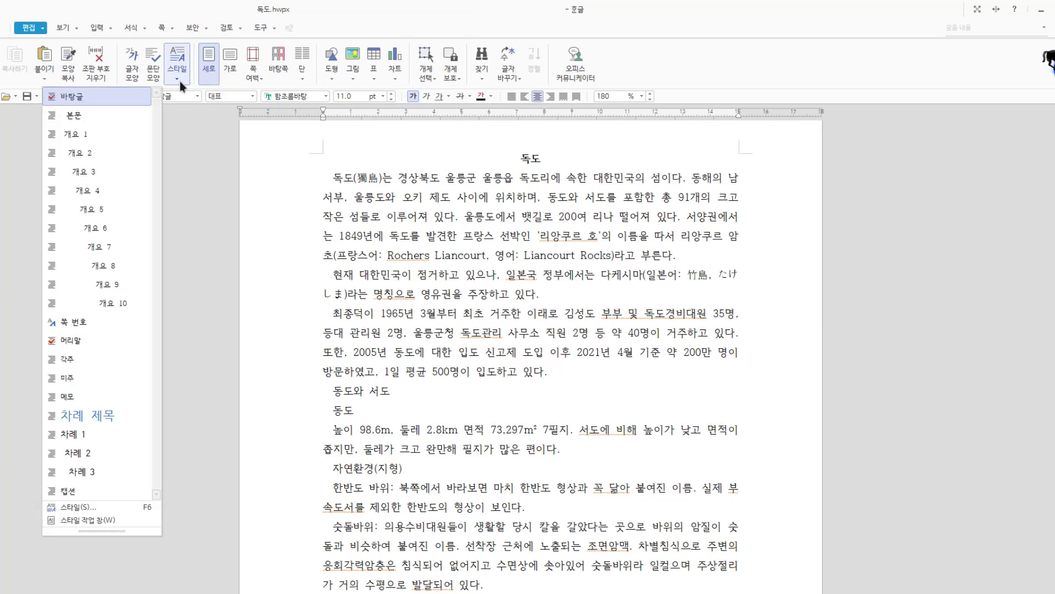
{"action": "left_click", "coordinate": [109, 508]}
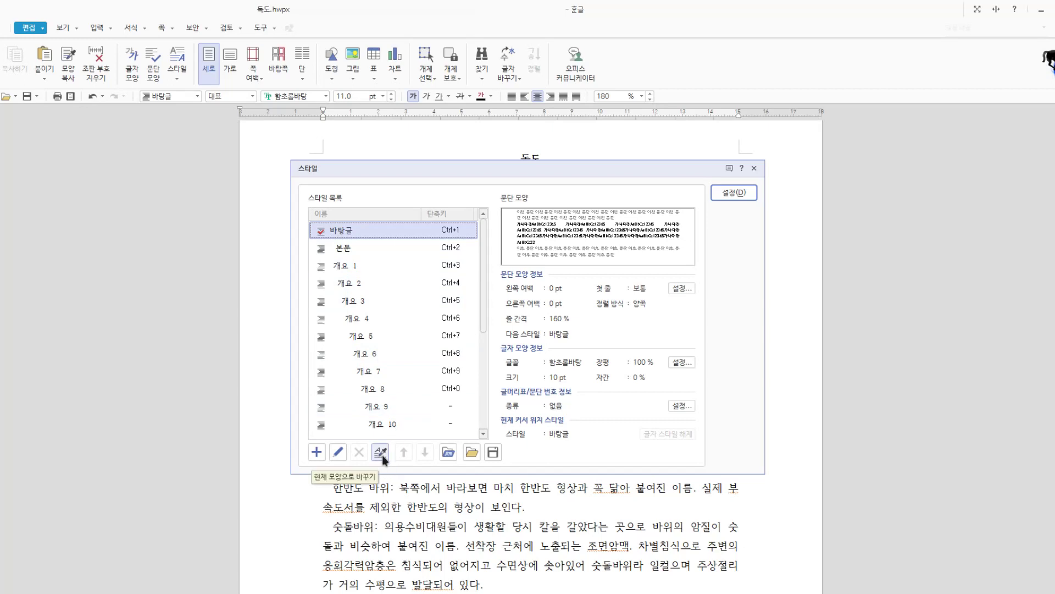
{"action": "left_click_drag", "start_coordinate": [474, 170], "coordinate": [476, 232]}
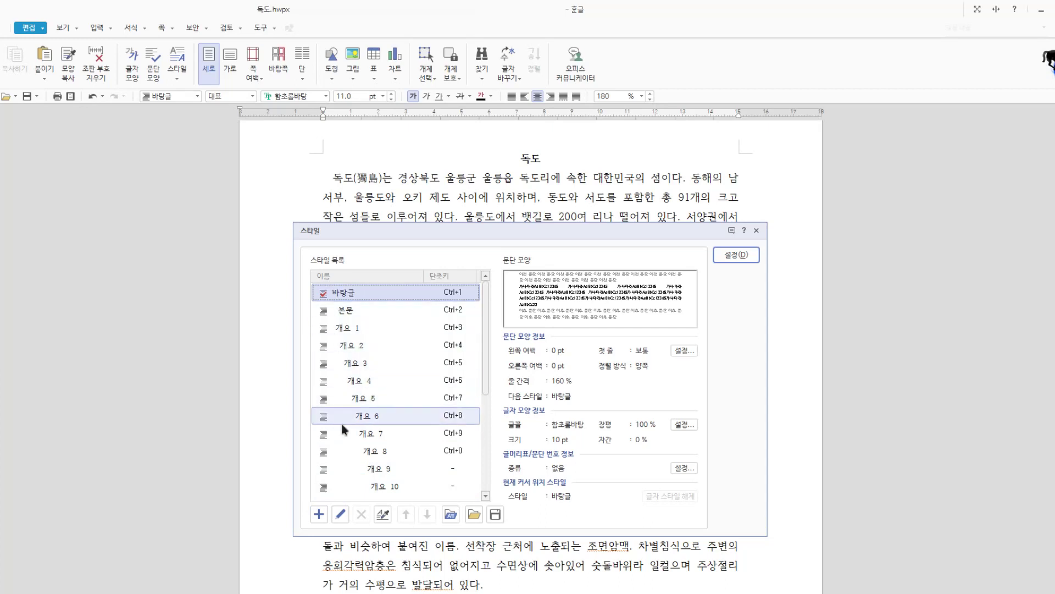
{"action": "left_click", "coordinate": [319, 514]}
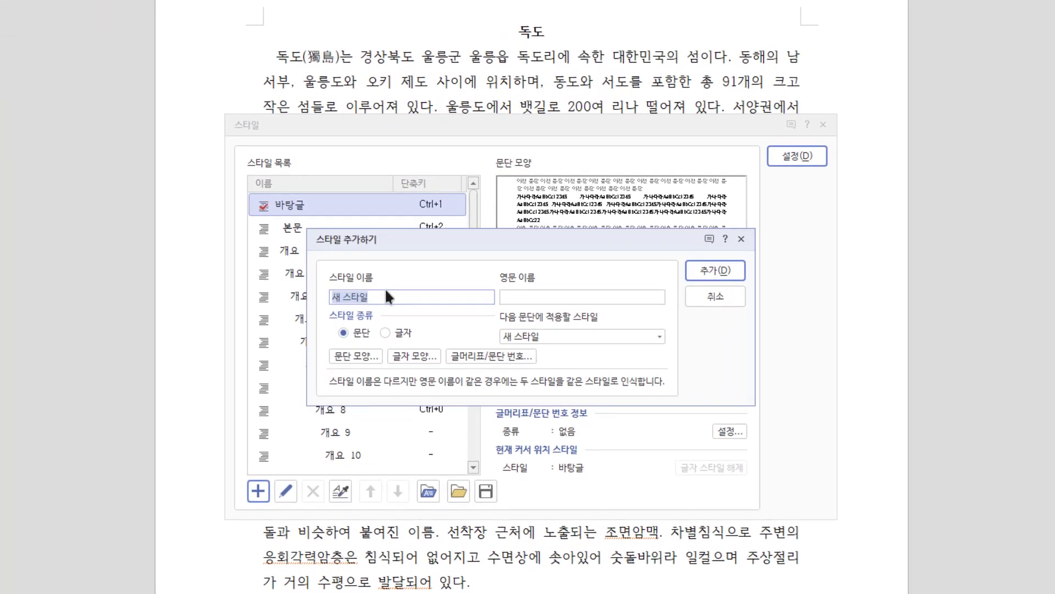
{"action": "type", "text": "보고서ㅅㅁ"}
{"action": "key", "text": "BackSpace"}
{"action": "type", "text": "제목1"}
{"action": "left_click", "coordinate": [707, 270]}
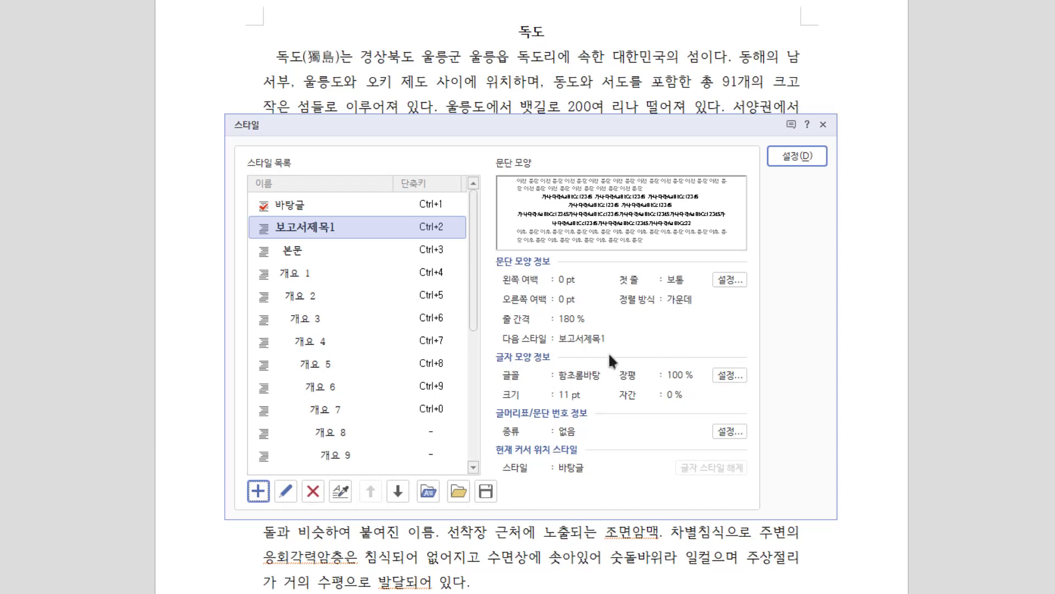
- Update the 보고서제목1 style with the formatting at the cursor and apply it to the title 독도
{"action": "left_click", "coordinate": [341, 489]}
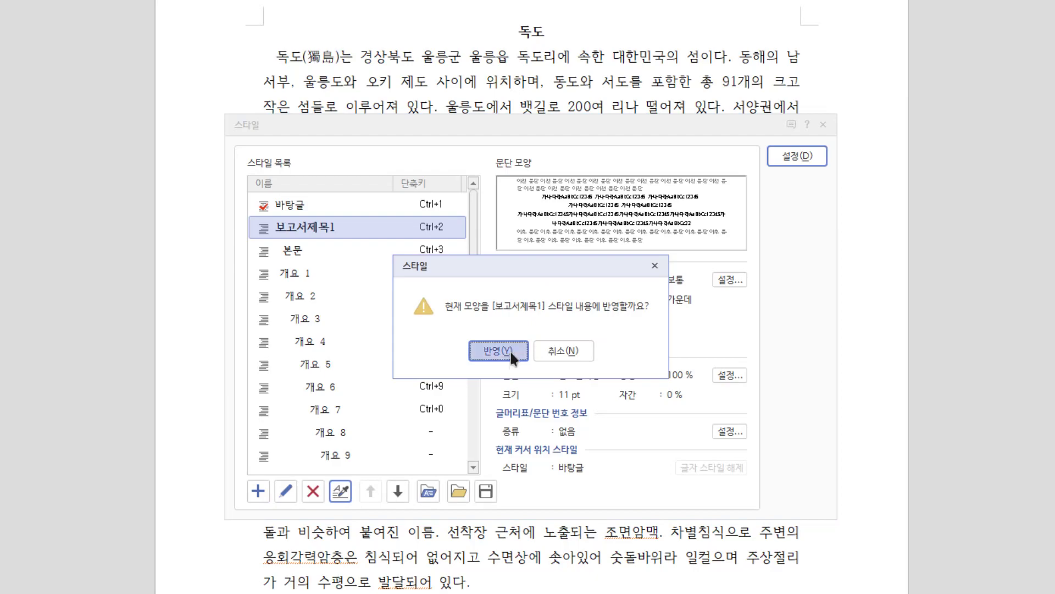
{"action": "left_click", "coordinate": [510, 349]}
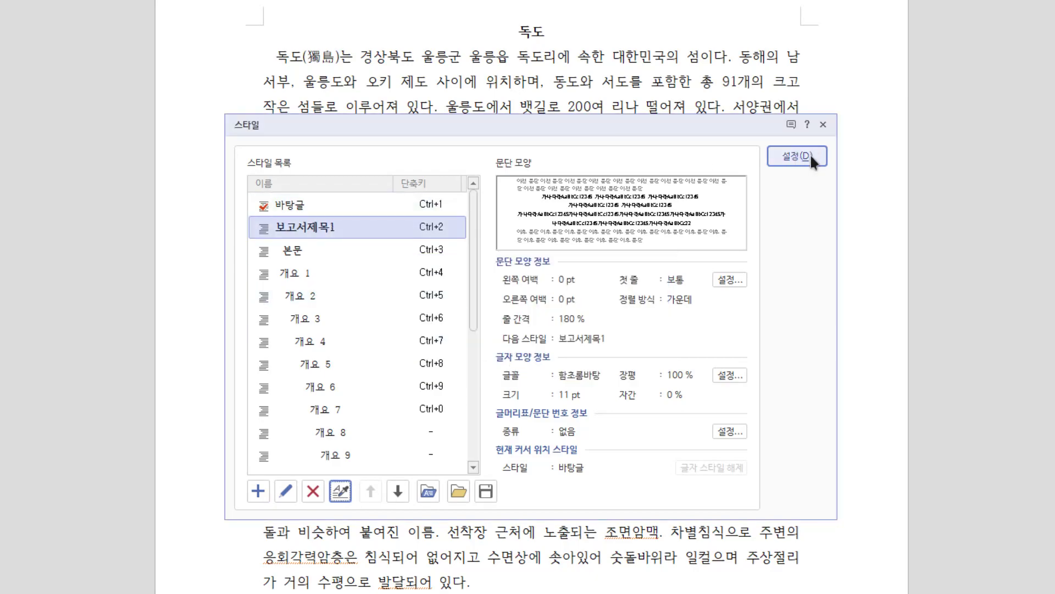
{"action": "left_click", "coordinate": [810, 154]}
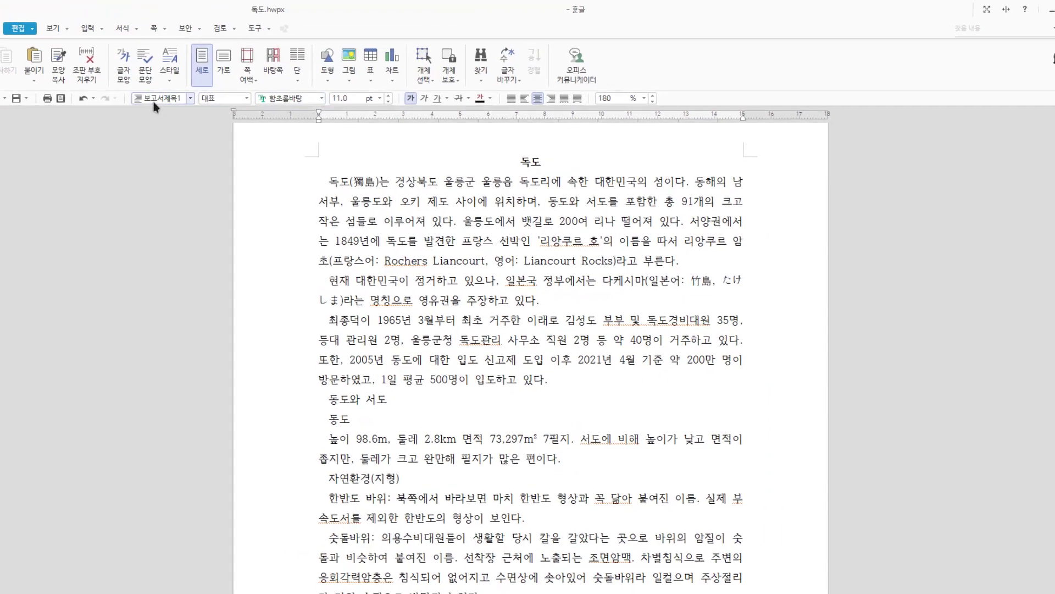
- Apply the 보고서제목1 style to the heading 동도와 서도
{"action": "left_click", "coordinate": [438, 204]}
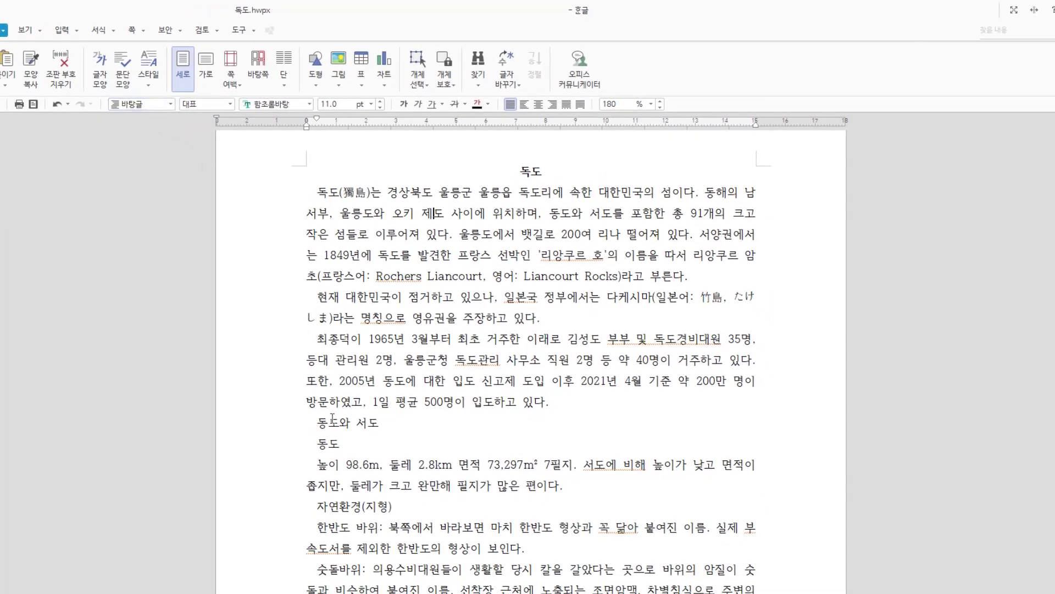
{"action": "left_click", "coordinate": [329, 422]}
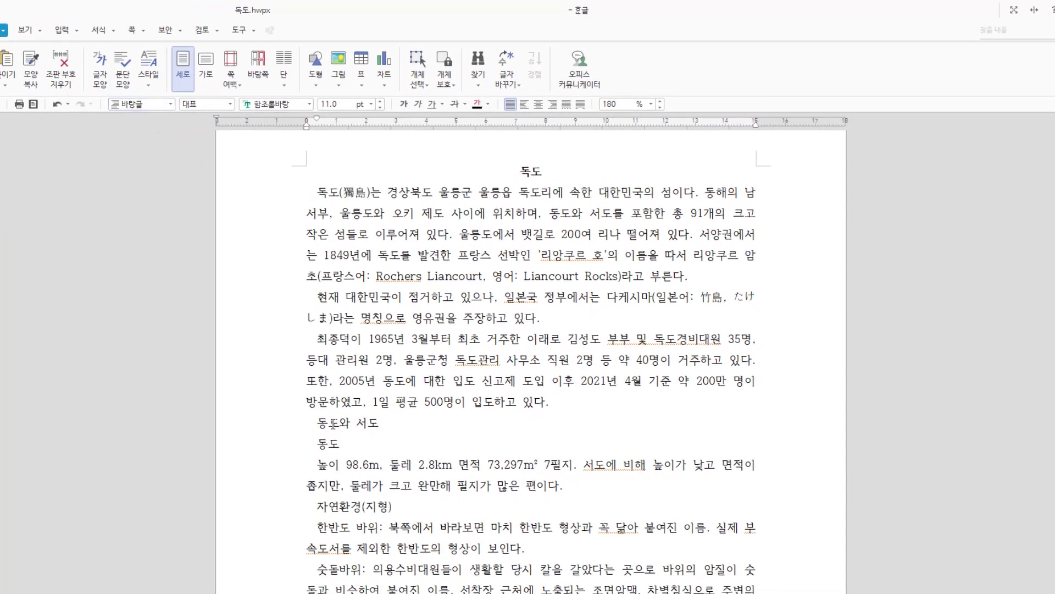
{"action": "left_click", "coordinate": [171, 104]}
{"action": "left_click", "coordinate": [159, 128]}
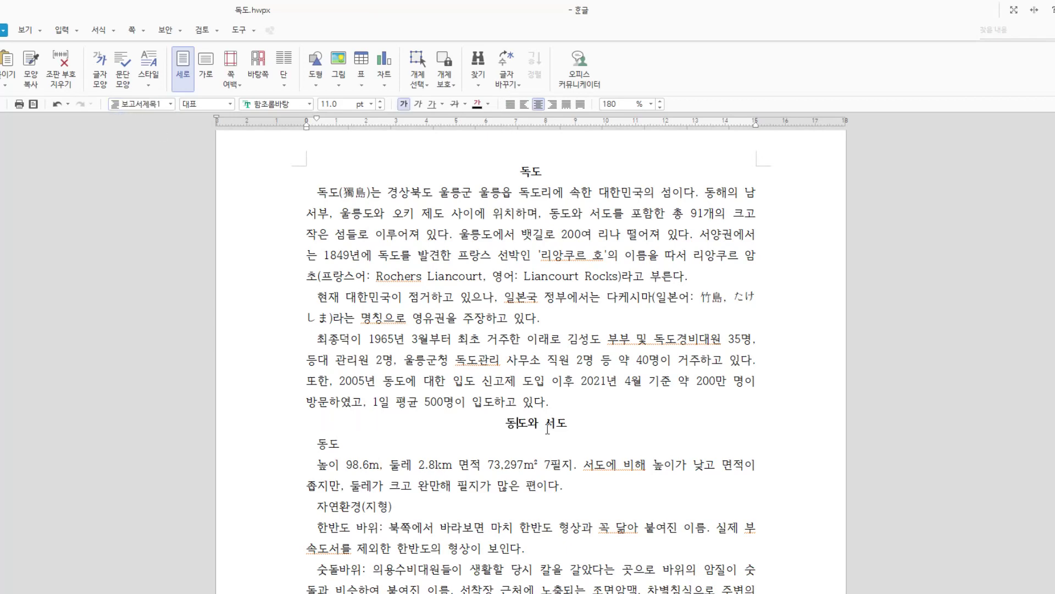
- Check which style the title 독도 and the heading 동도와 서도 use
{"action": "left_click", "coordinate": [531, 172]}
{"action": "left_click", "coordinate": [537, 426]}
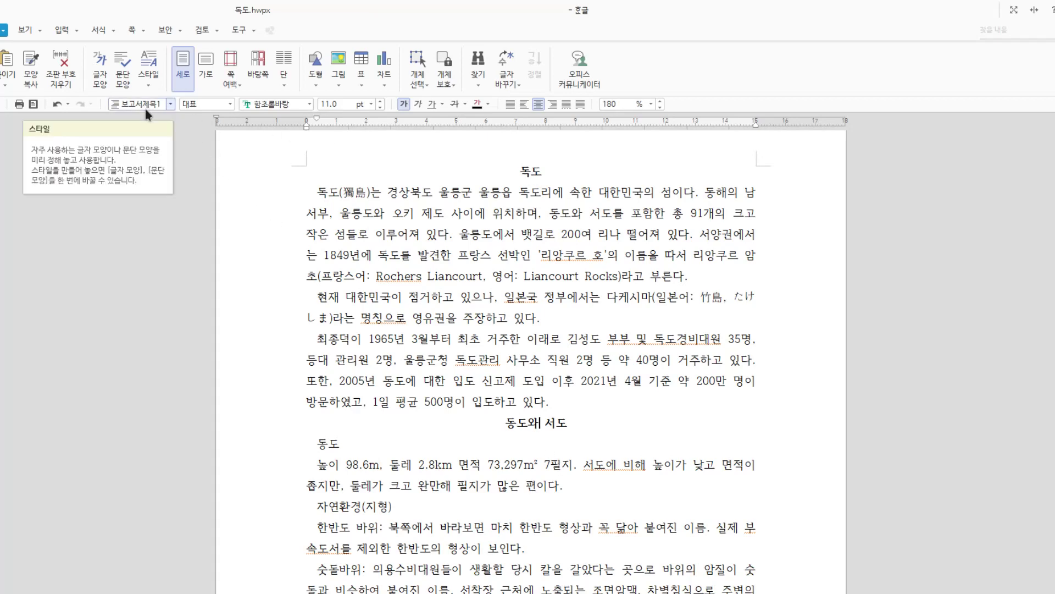
{"action": "left_click", "coordinate": [539, 171]}
{"action": "left_click", "coordinate": [532, 171]}
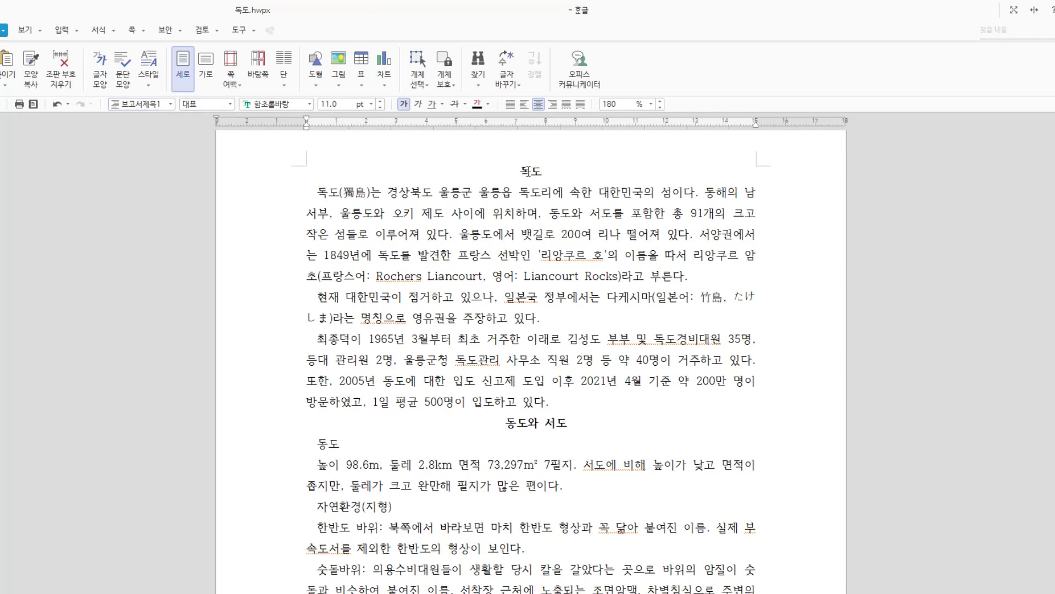
{"action": "left_click", "coordinate": [170, 105]}
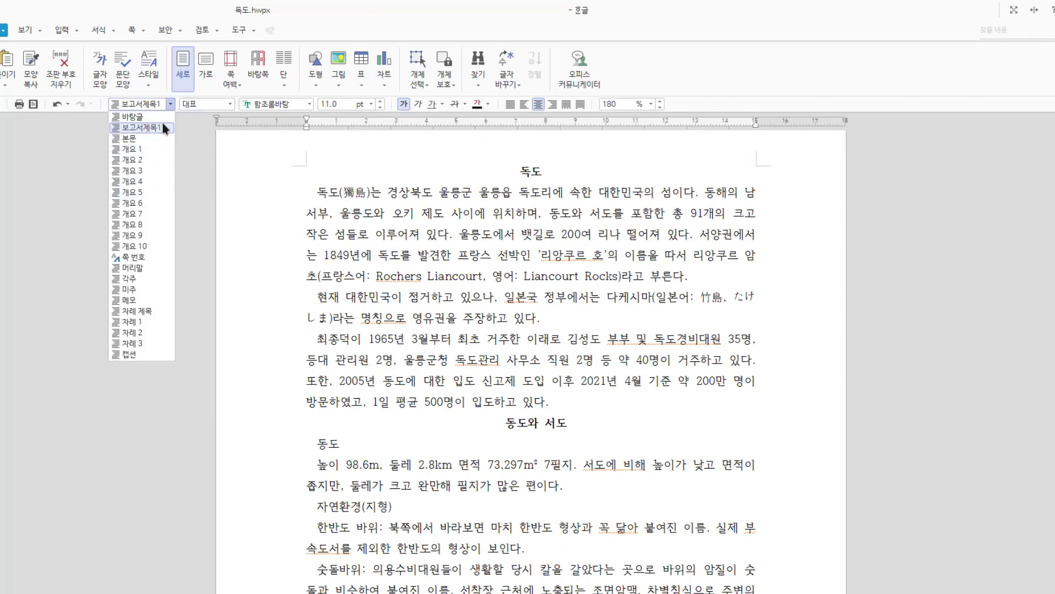
- Try a red font colour in the 보고서제목1 style, overwriting the styled text with it, and undo the change
{"action": "left_click", "coordinate": [147, 82]}
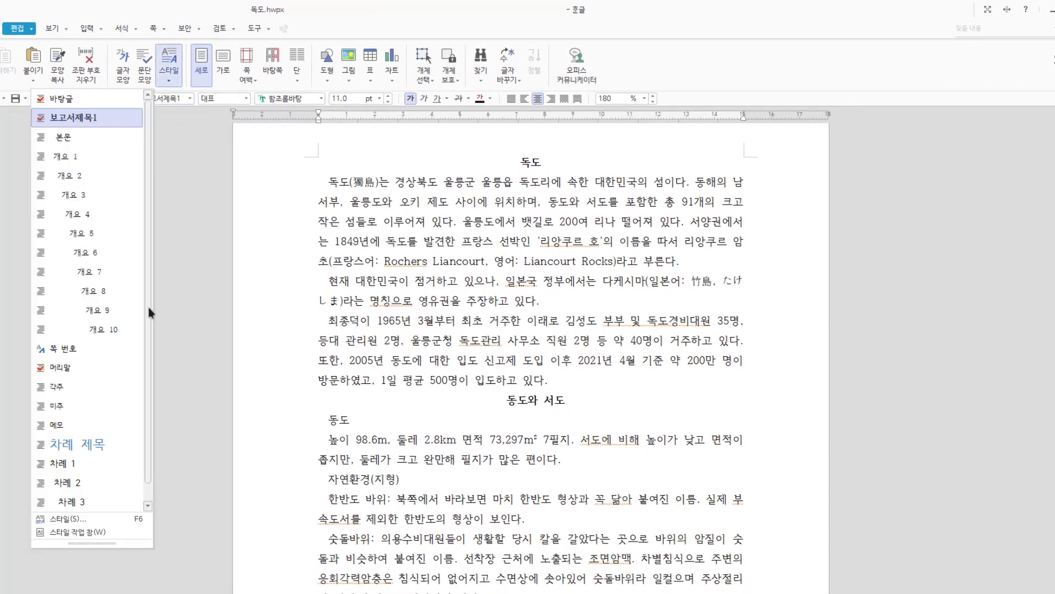
{"action": "left_click", "coordinate": [82, 518]}
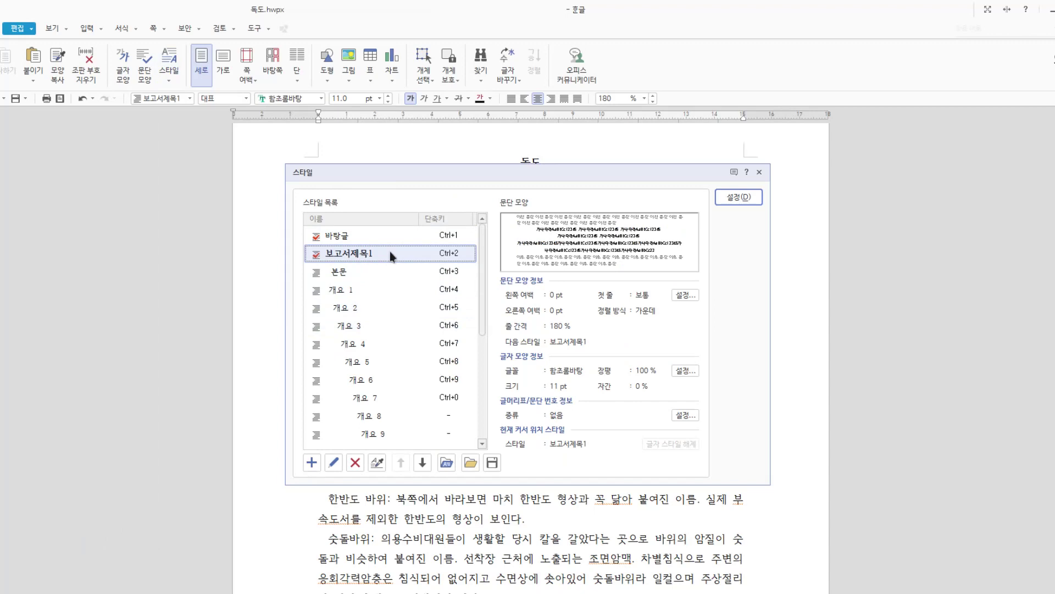
{"action": "left_click", "coordinate": [685, 371]}
{"action": "left_click", "coordinate": [454, 337]}
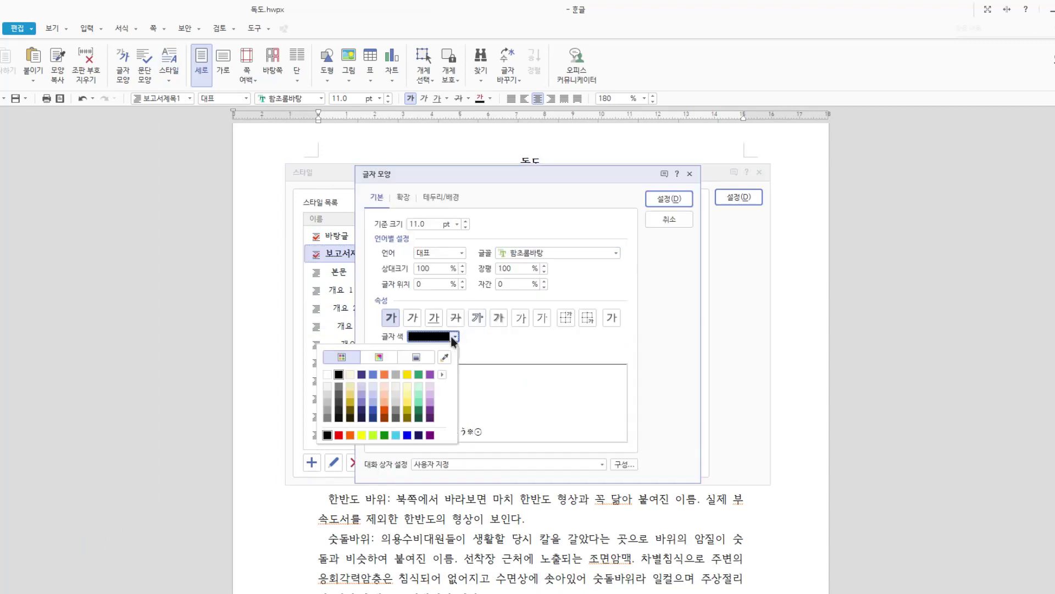
{"action": "left_click", "coordinate": [339, 435]}
{"action": "left_click", "coordinate": [675, 200]}
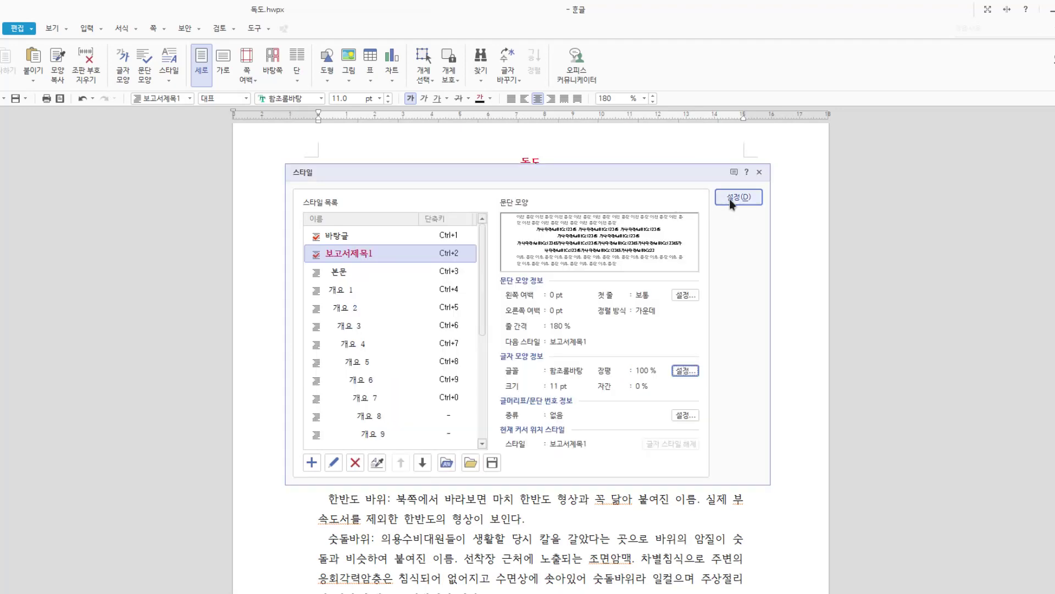
{"action": "left_click", "coordinate": [735, 197]}
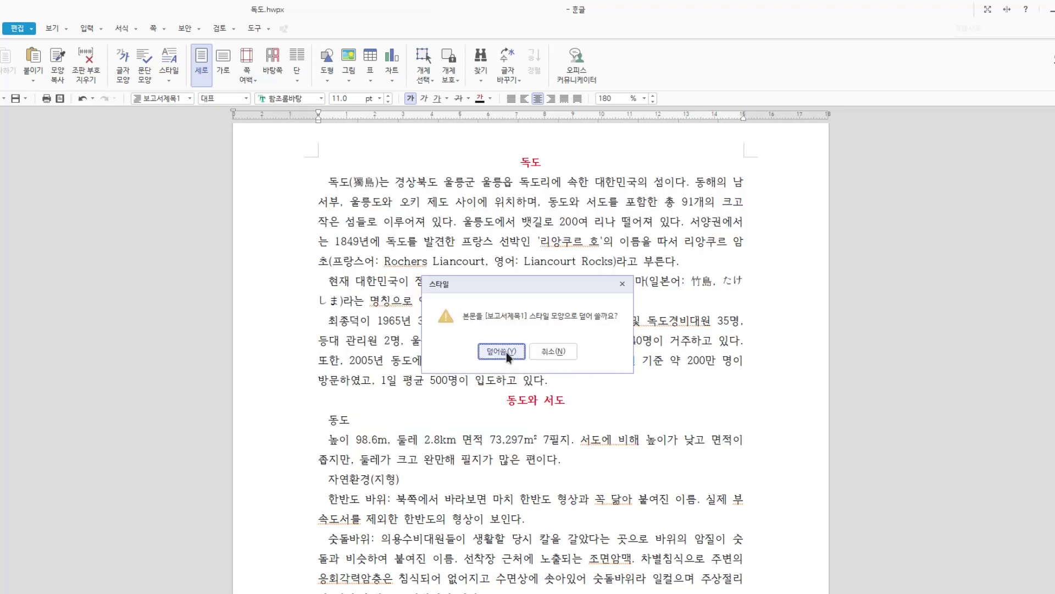
{"action": "left_click", "coordinate": [501, 352]}
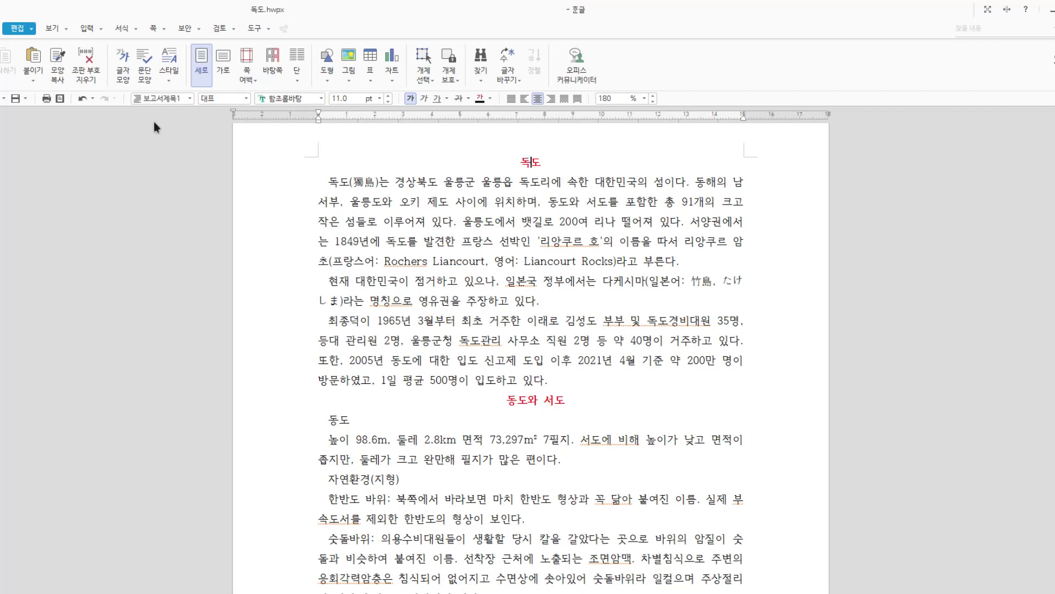
{"action": "left_click", "coordinate": [84, 98]}
- Apply the 보고서제목1 style to the heading 교통 on the following page
{"action": "scroll", "coordinate": [545, 386], "scroll_direction": "down", "scroll_amount": 3}
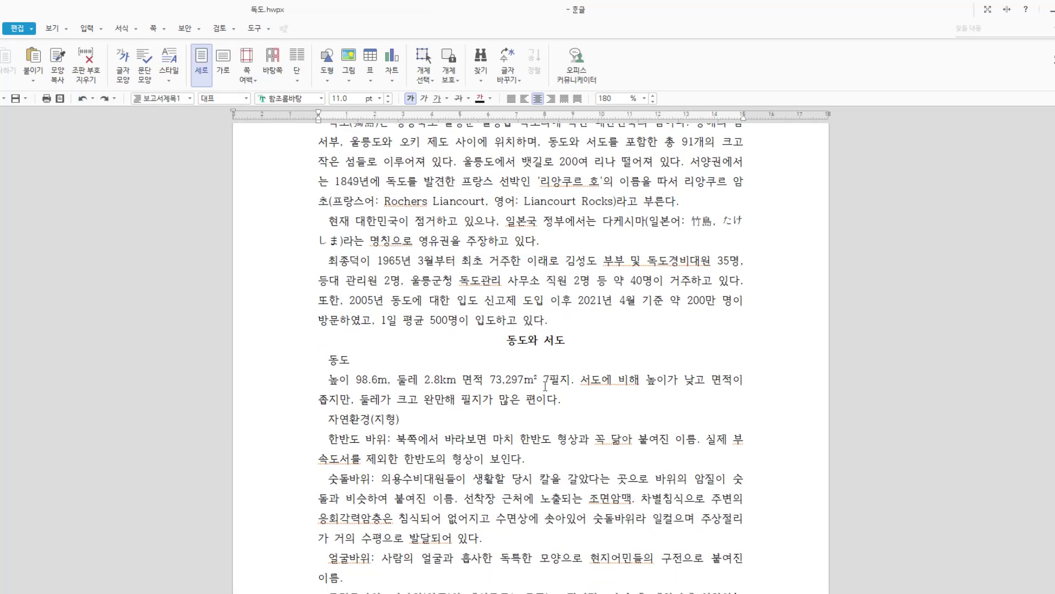
{"action": "scroll", "coordinate": [545, 386], "scroll_direction": "down", "scroll_amount": 8}
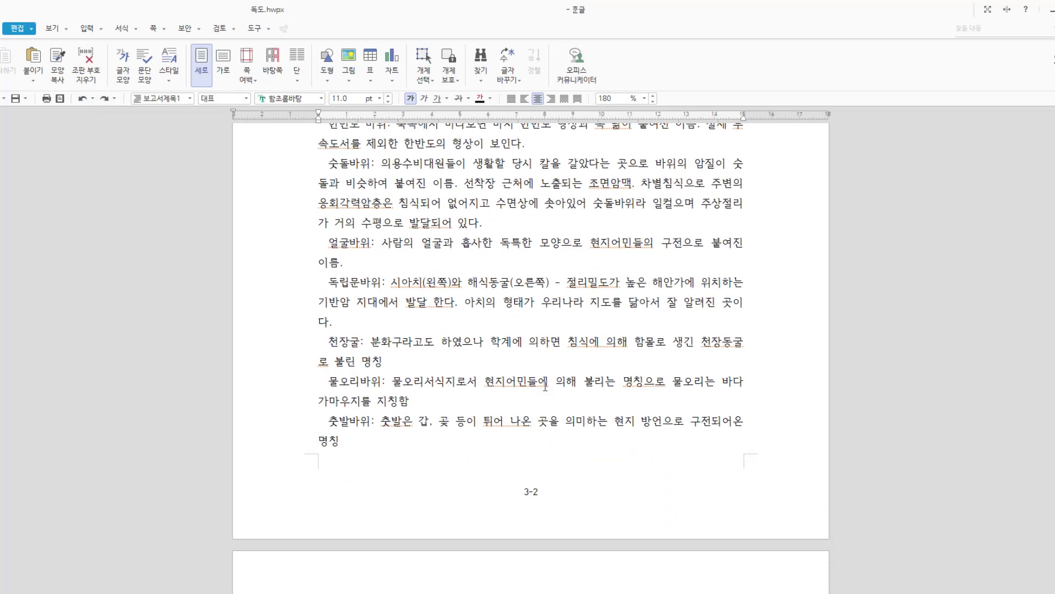
{"action": "scroll", "coordinate": [545, 386], "scroll_direction": "down", "scroll_amount": 5}
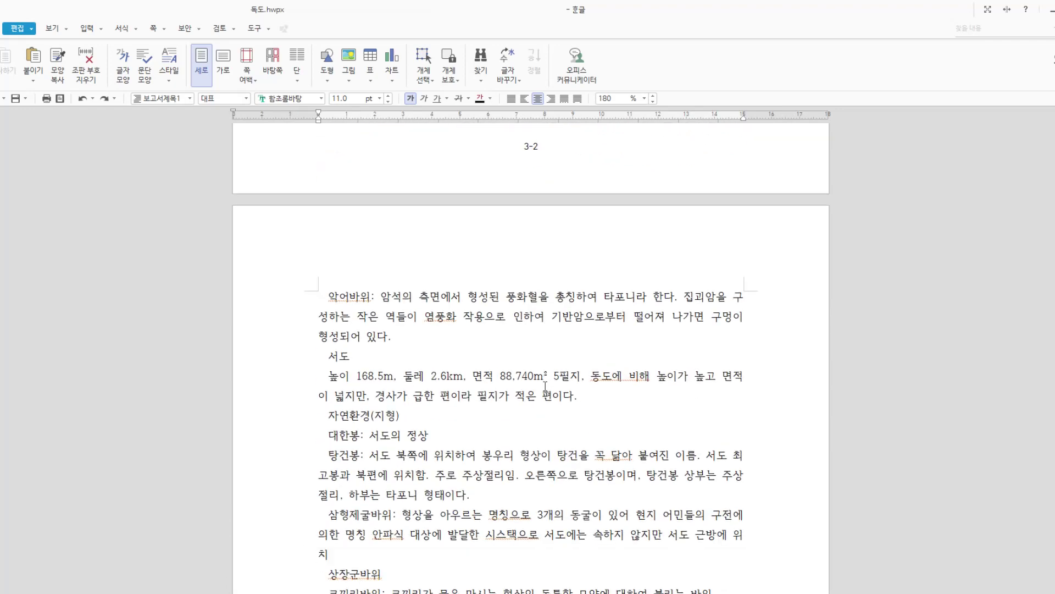
{"action": "scroll", "coordinate": [453, 433], "scroll_direction": "down", "scroll_amount": 2}
{"action": "scroll", "coordinate": [453, 432], "scroll_direction": "down", "scroll_amount": 2}
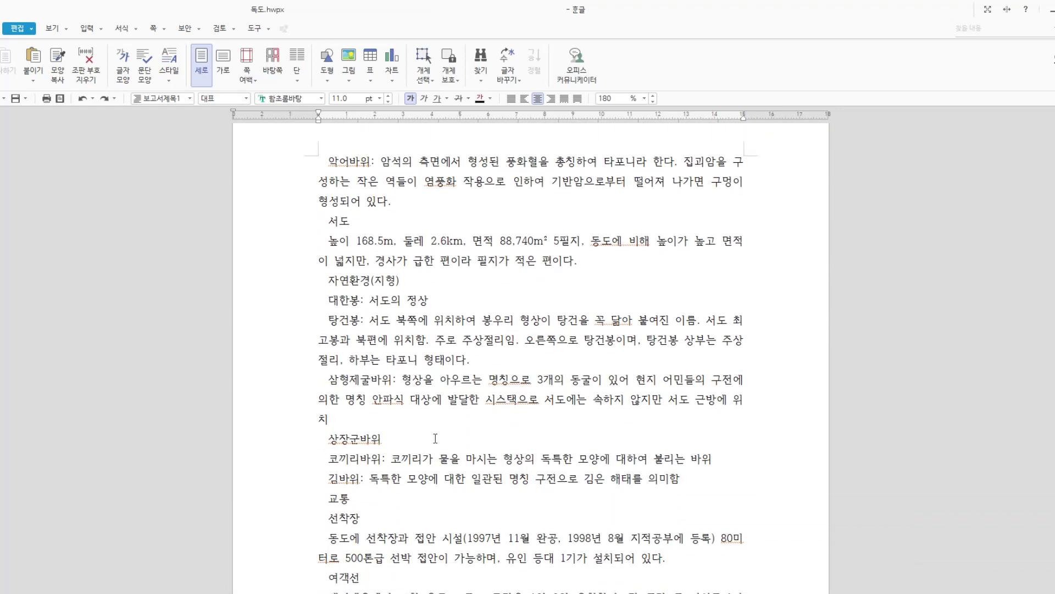
{"action": "left_click", "coordinate": [339, 497]}
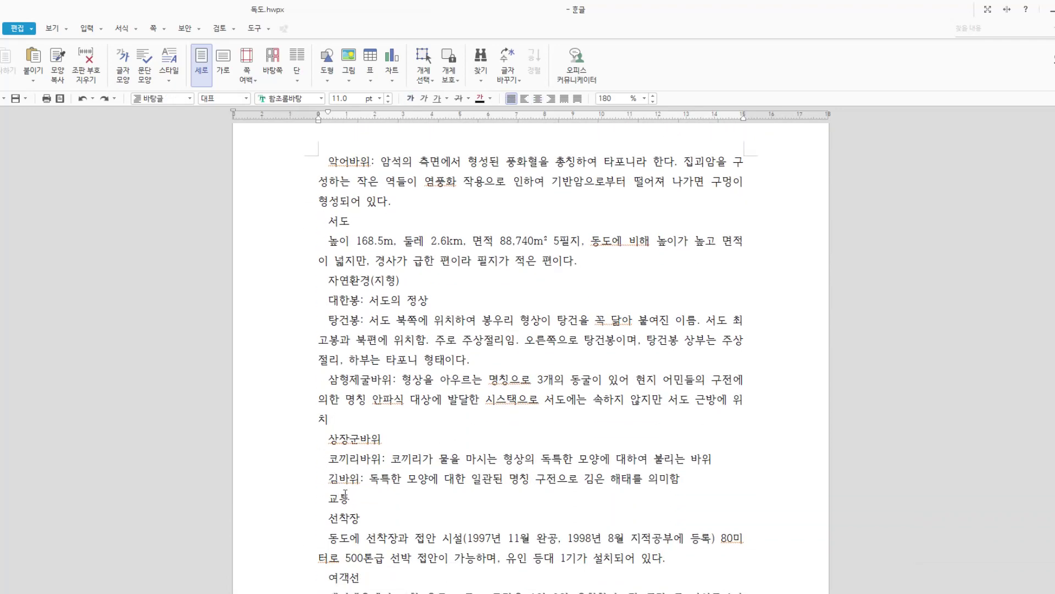
{"action": "left_click", "coordinate": [190, 99]}
{"action": "left_click", "coordinate": [181, 122]}
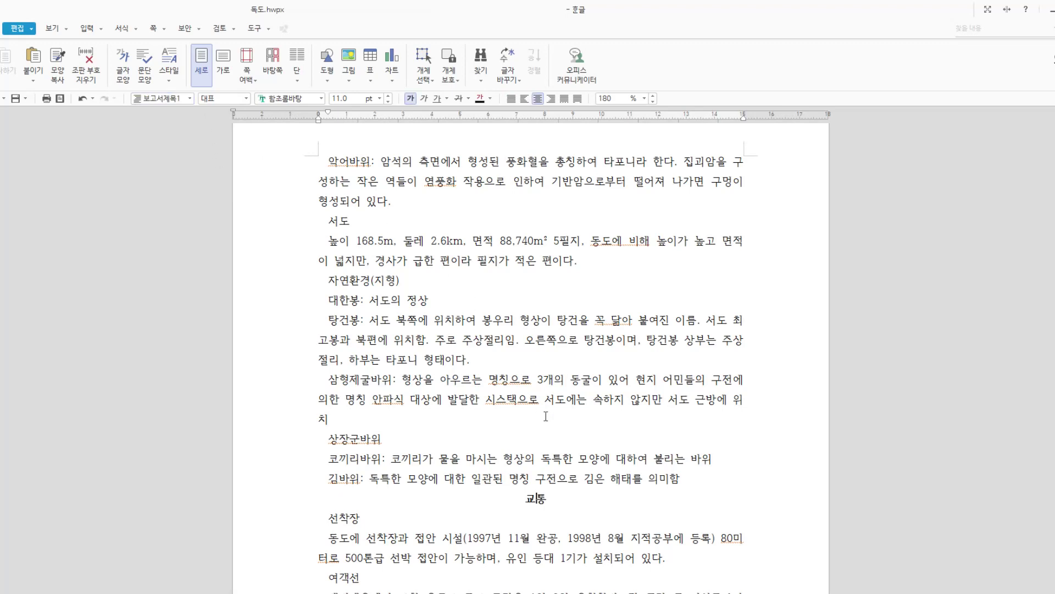
- Remove the first-line indent from the subheading 동도 directly below the heading 동도와 서도
{"action": "scroll", "coordinate": [554, 489], "scroll_direction": "up", "scroll_amount": 5}
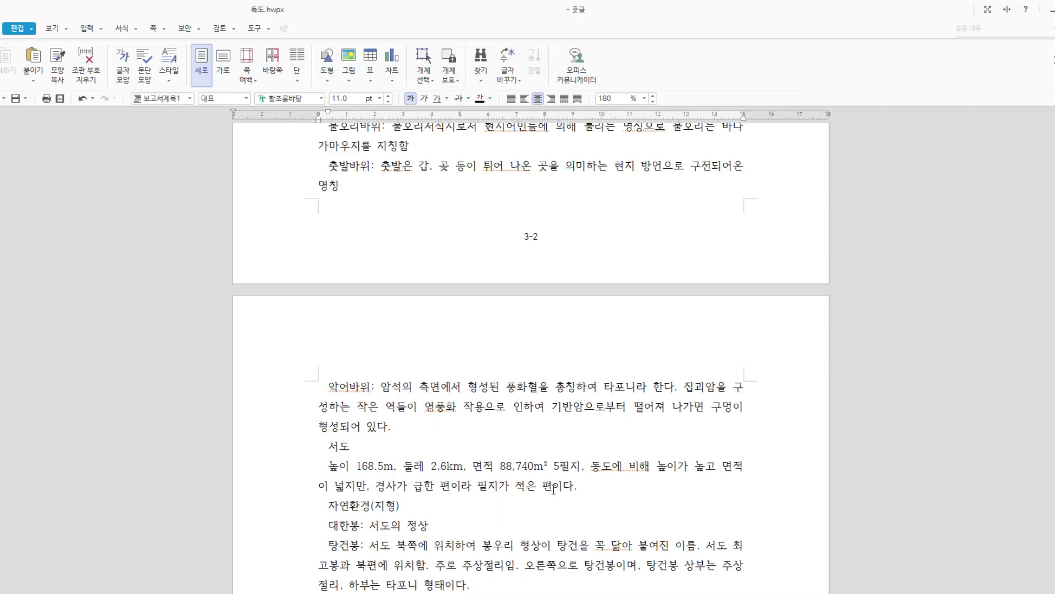
{"action": "scroll", "coordinate": [554, 489], "scroll_direction": "up", "scroll_amount": 5}
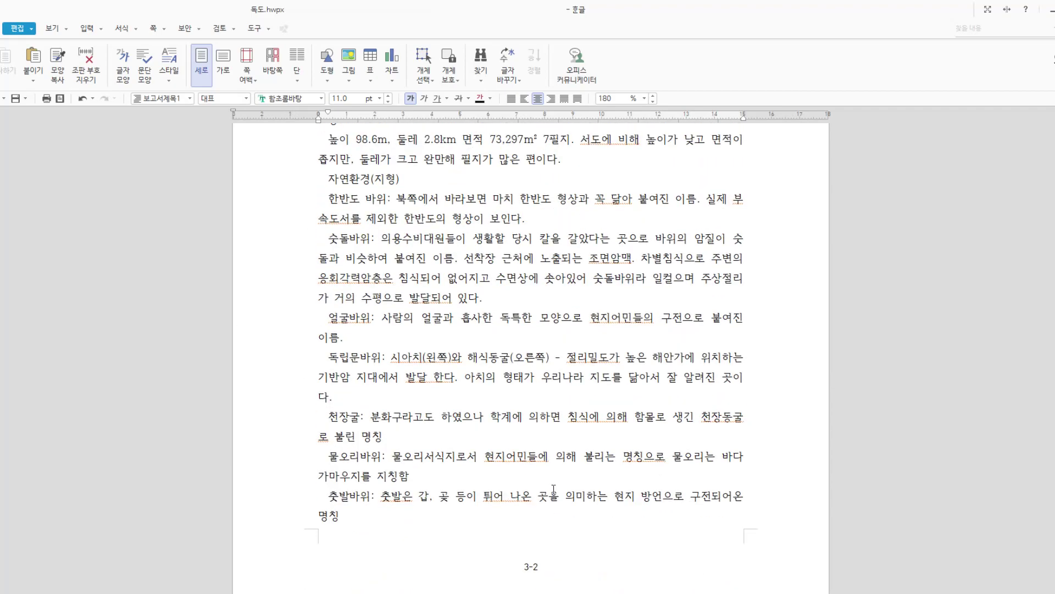
{"action": "scroll", "coordinate": [553, 490], "scroll_direction": "up", "scroll_amount": 5}
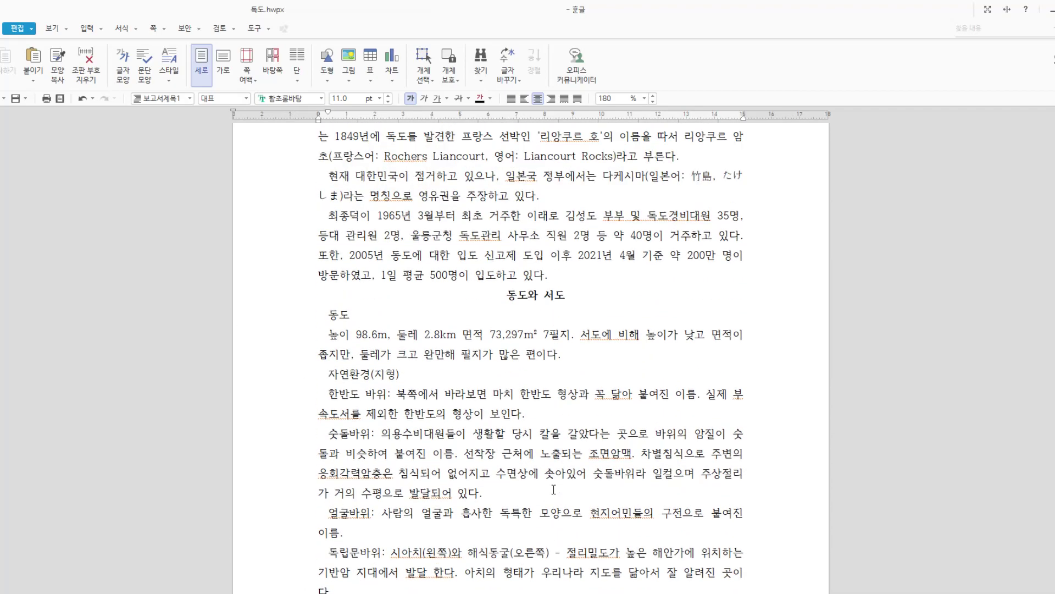
{"action": "scroll", "coordinate": [553, 490], "scroll_direction": "up", "scroll_amount": 1}
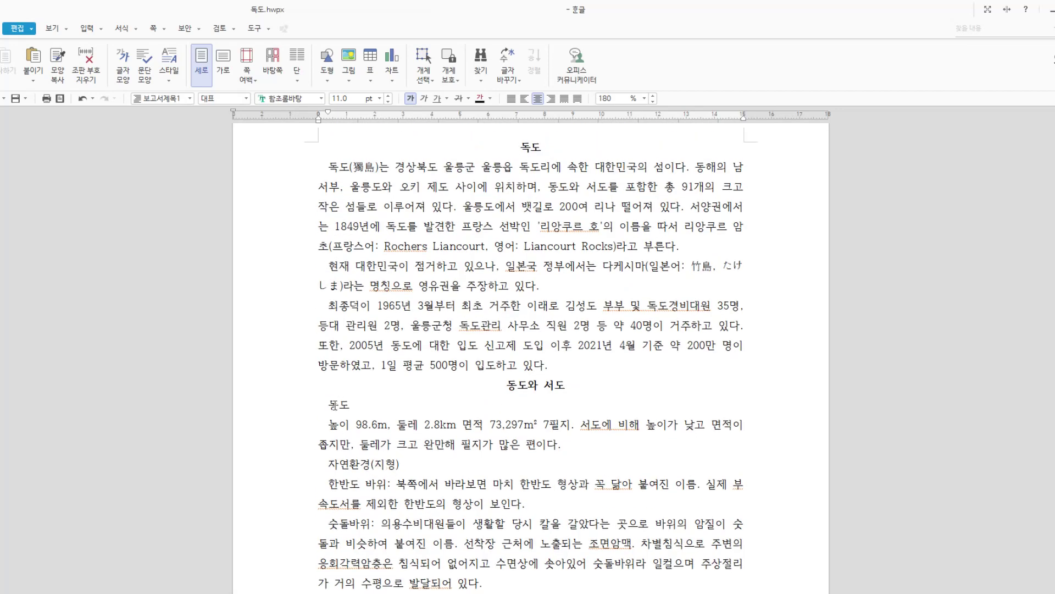
{"action": "scroll", "coordinate": [365, 403], "scroll_direction": "down", "scroll_amount": 1}
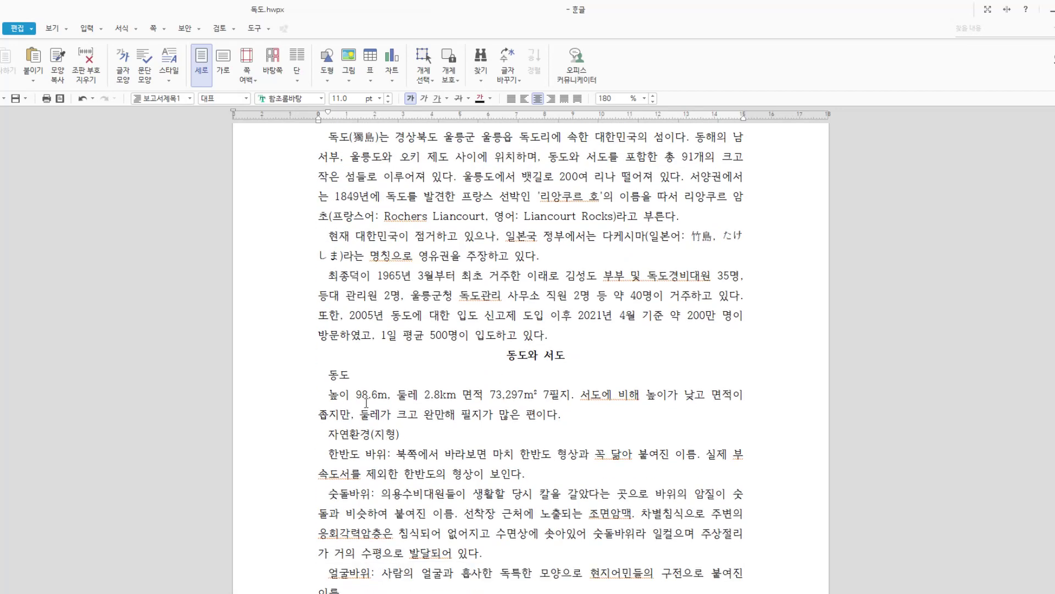
{"action": "scroll", "coordinate": [339, 384], "scroll_direction": "down", "scroll_amount": 1}
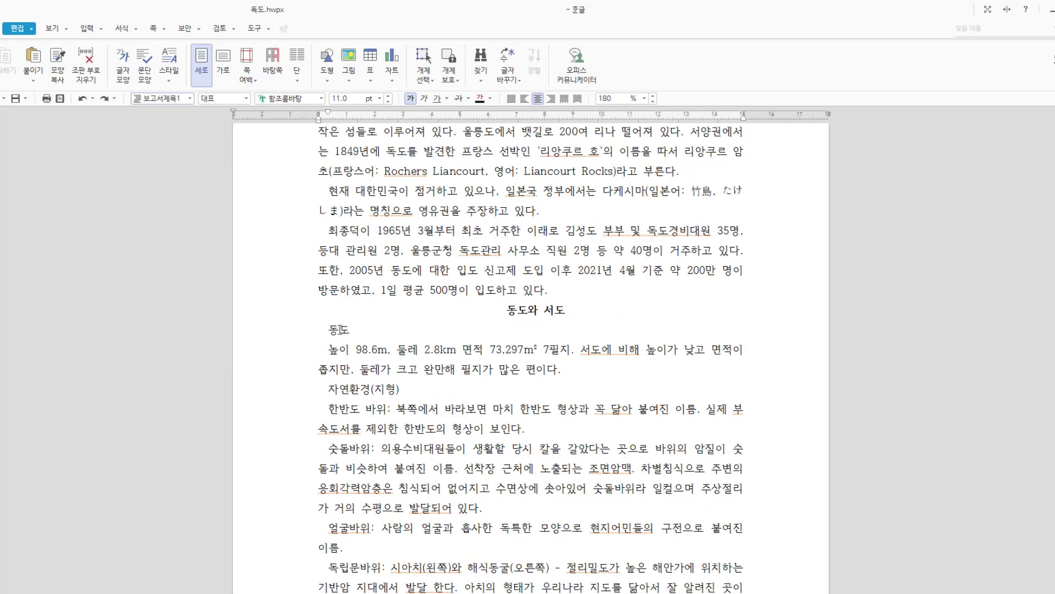
{"action": "left_click", "coordinate": [339, 329]}
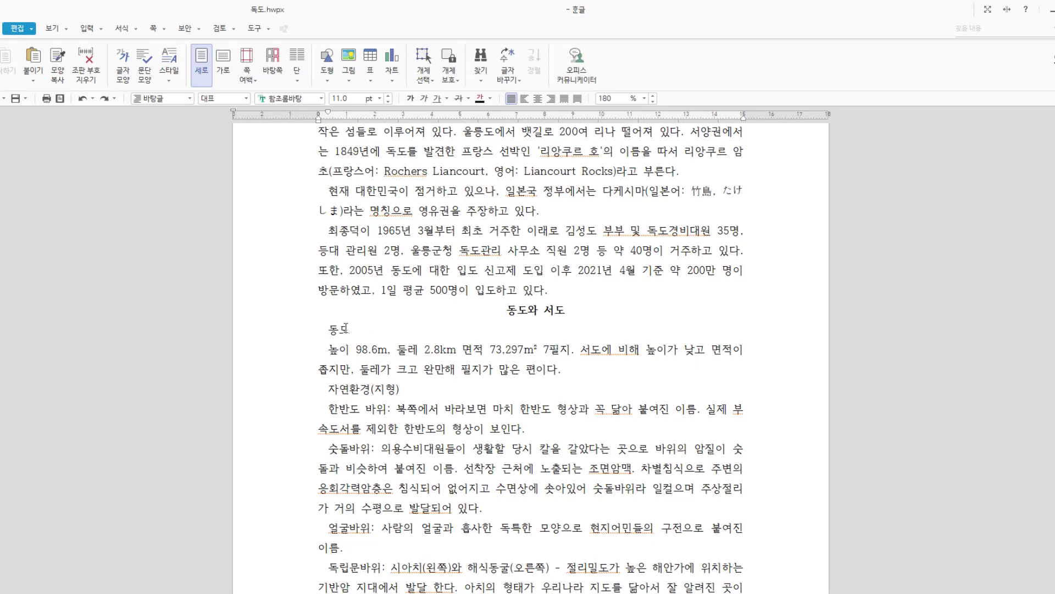
{"action": "key", "text": "Hangul"}
{"action": "left_click_drag", "start_coordinate": [329, 116], "coordinate": [319, 116]}
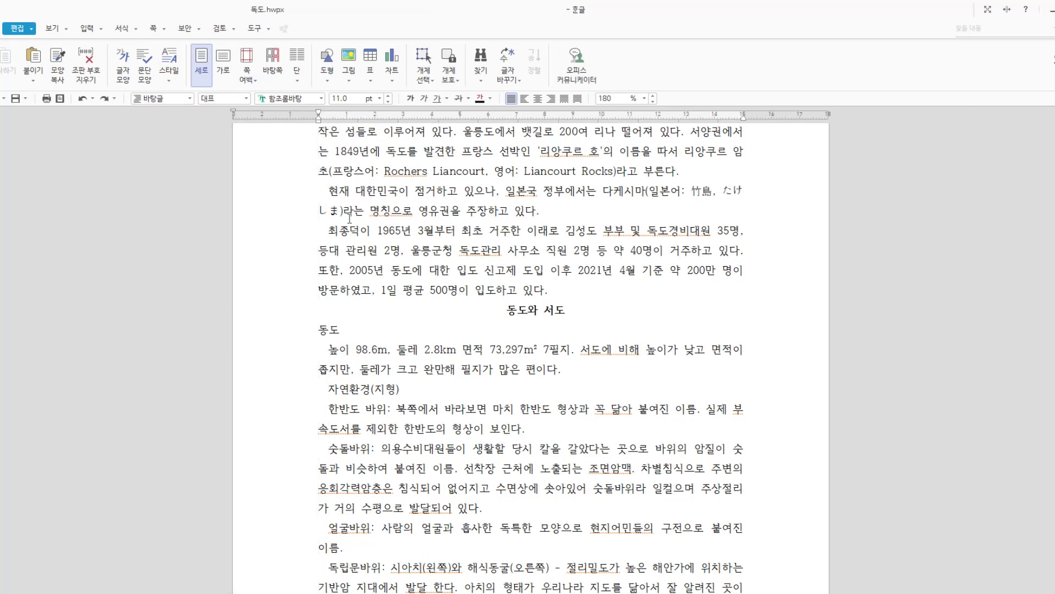
- Make the subheading 동도 below the heading 동도와 서도 bold
{"action": "double_click", "coordinate": [331, 331]}
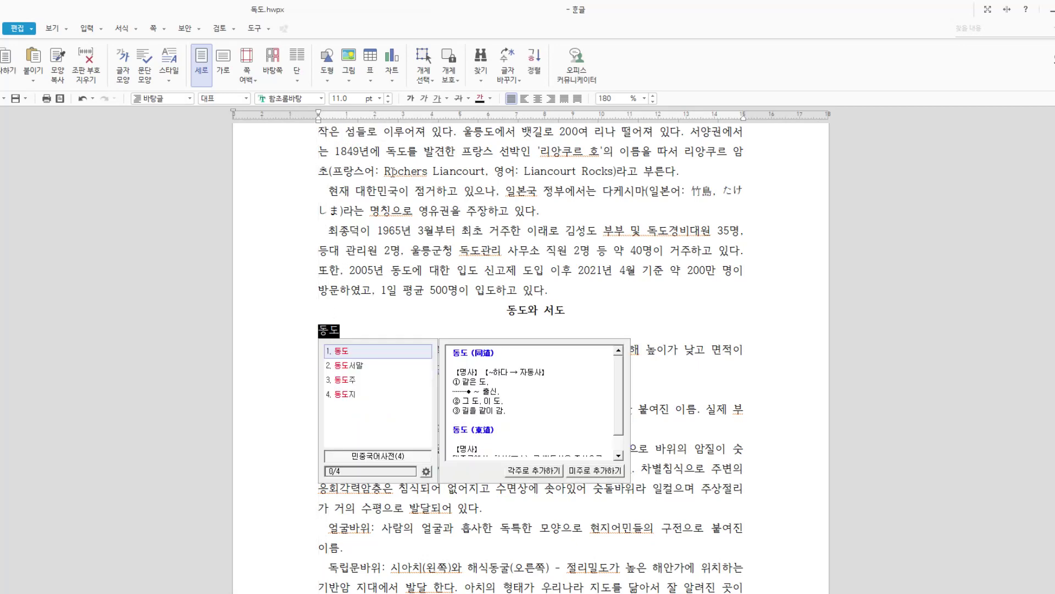
{"action": "left_click", "coordinate": [410, 99]}
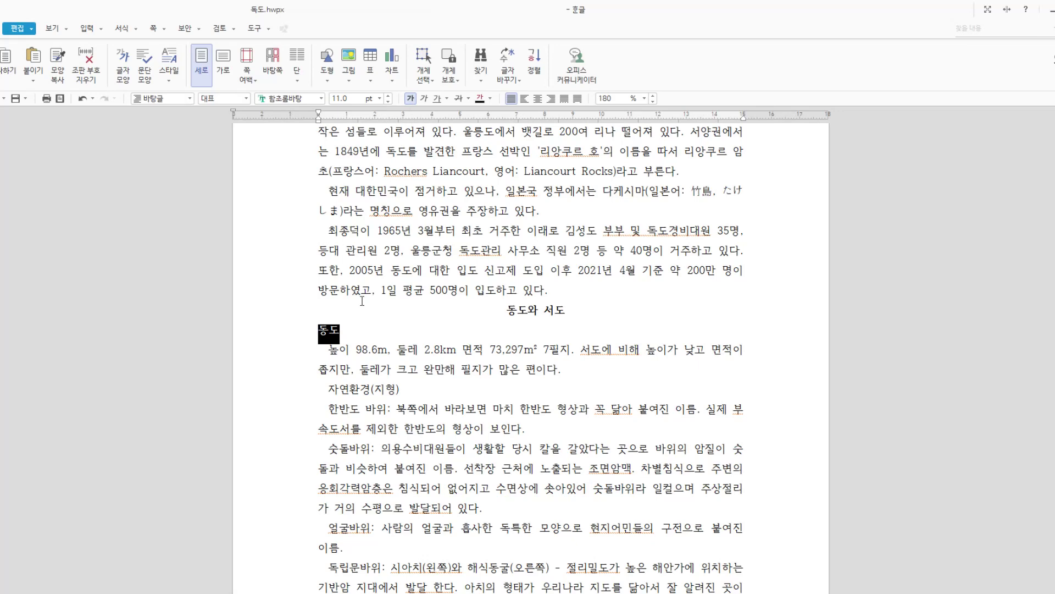
{"action": "left_click", "coordinate": [352, 331]}
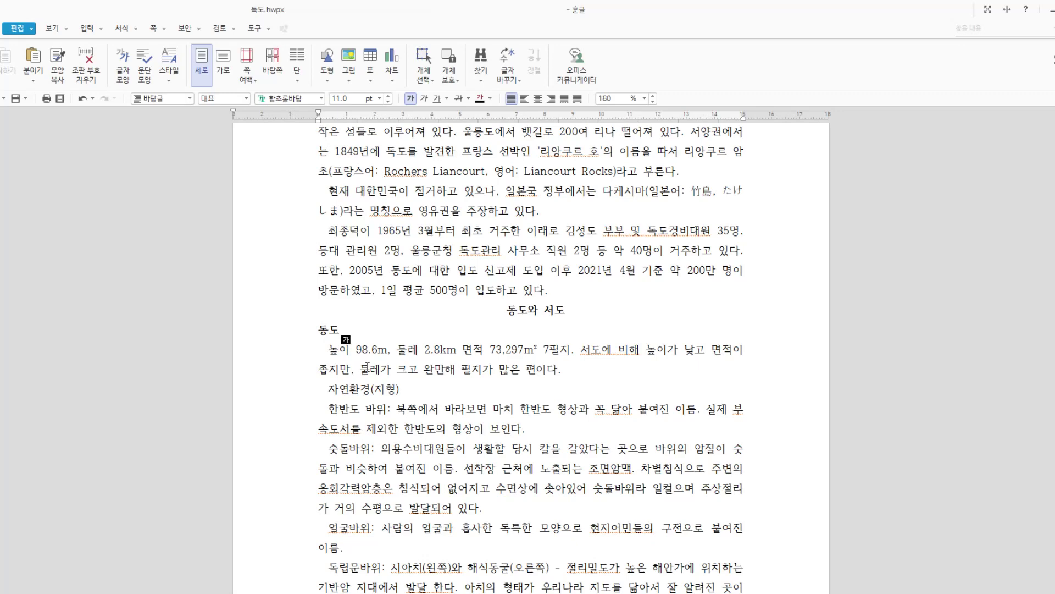
- Add a new paragraph style named 보고서제목2 based on the formatting of the subheading 동도
{"action": "scroll", "coordinate": [367, 367], "scroll_direction": "down", "scroll_amount": 2}
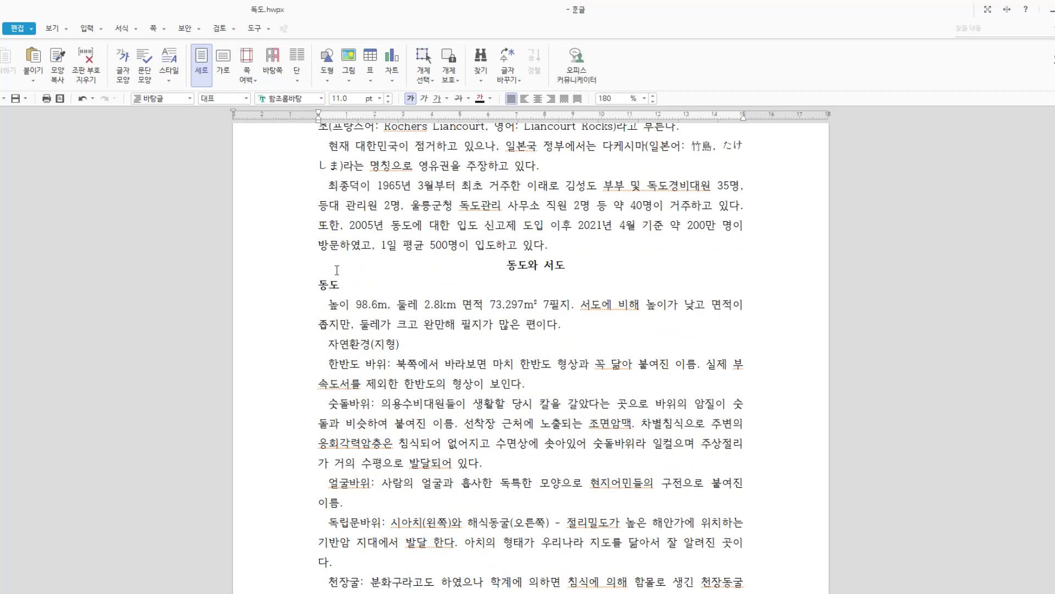
{"action": "left_click", "coordinate": [174, 81]}
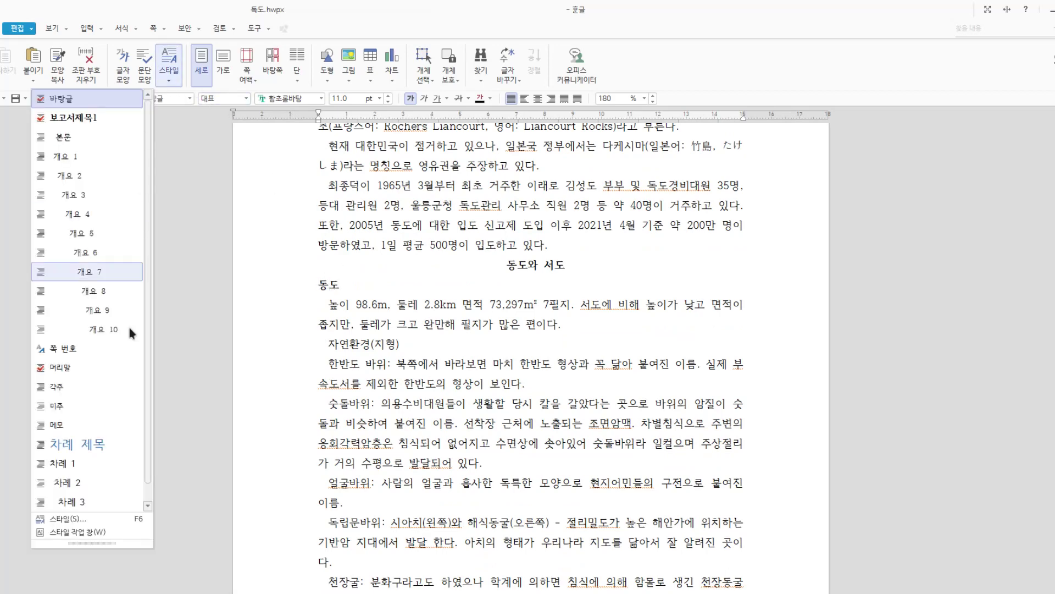
{"action": "left_click", "coordinate": [104, 517]}
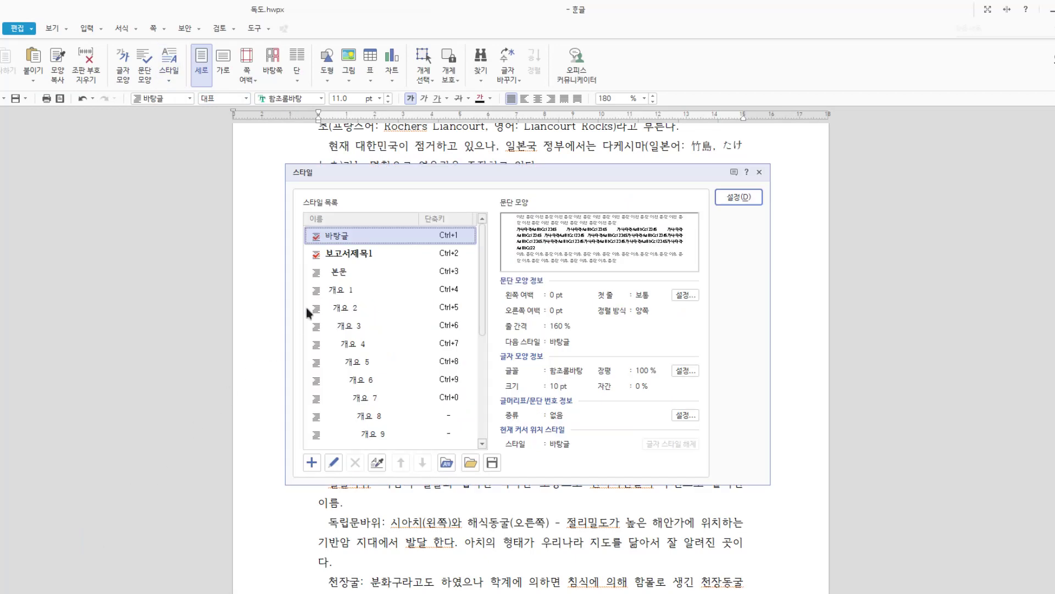
{"action": "left_click", "coordinate": [308, 467]}
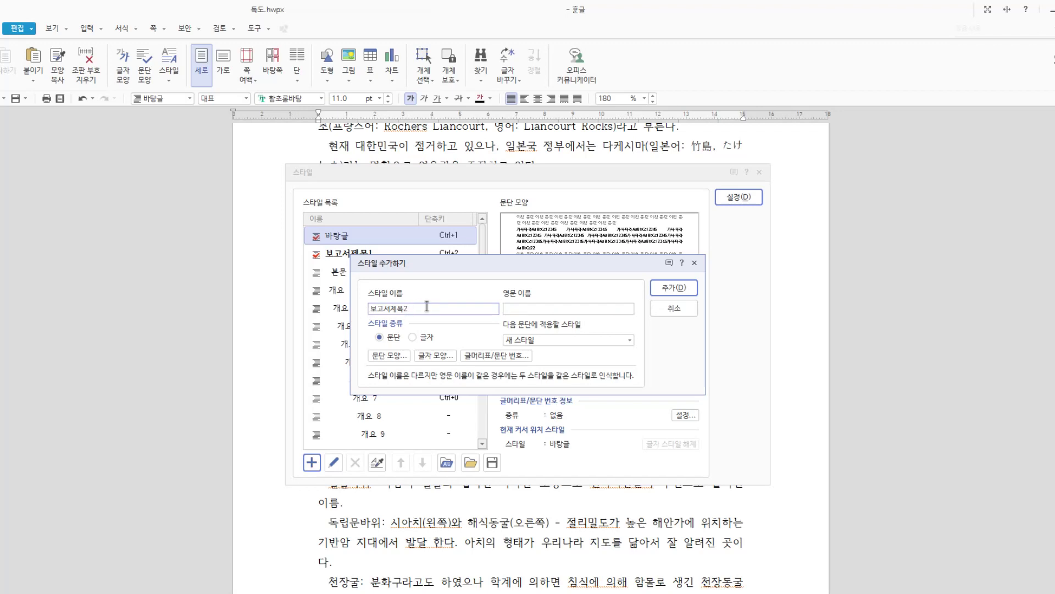
{"action": "left_click", "coordinate": [674, 287]}
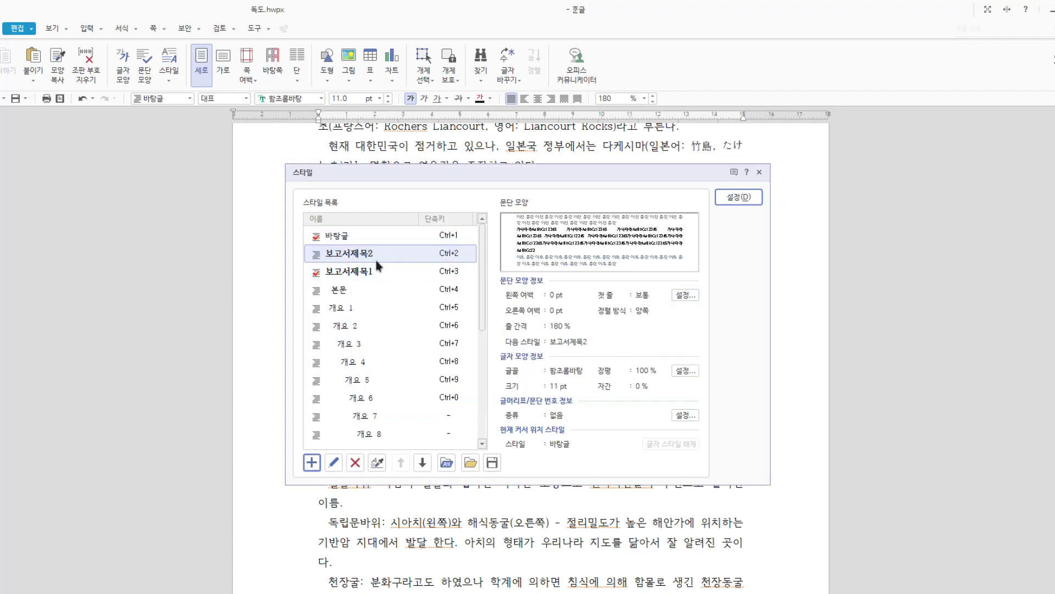
- Update the 보고서제목2 style with the current formatting and apply it to the subheading 동도
{"action": "left_click", "coordinate": [358, 272]}
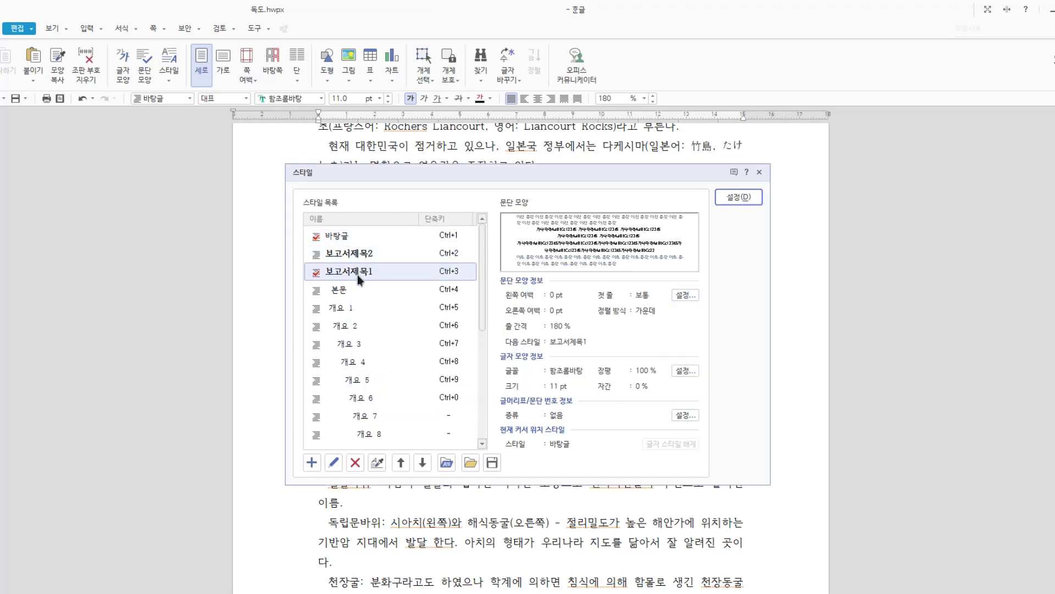
{"action": "left_click", "coordinate": [357, 254]}
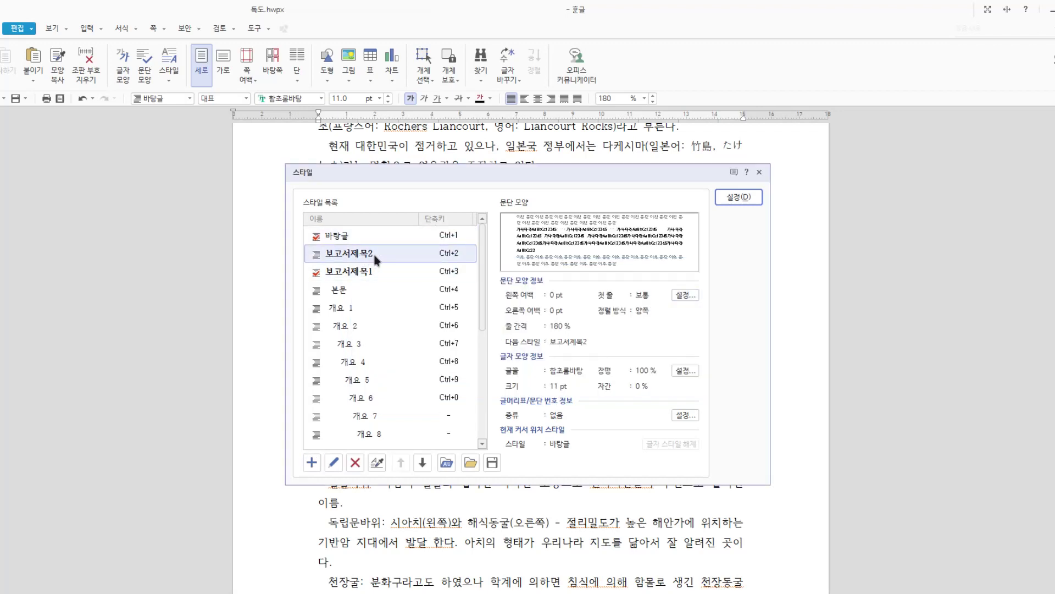
{"action": "left_click_drag", "start_coordinate": [353, 166], "coordinate": [467, 251]}
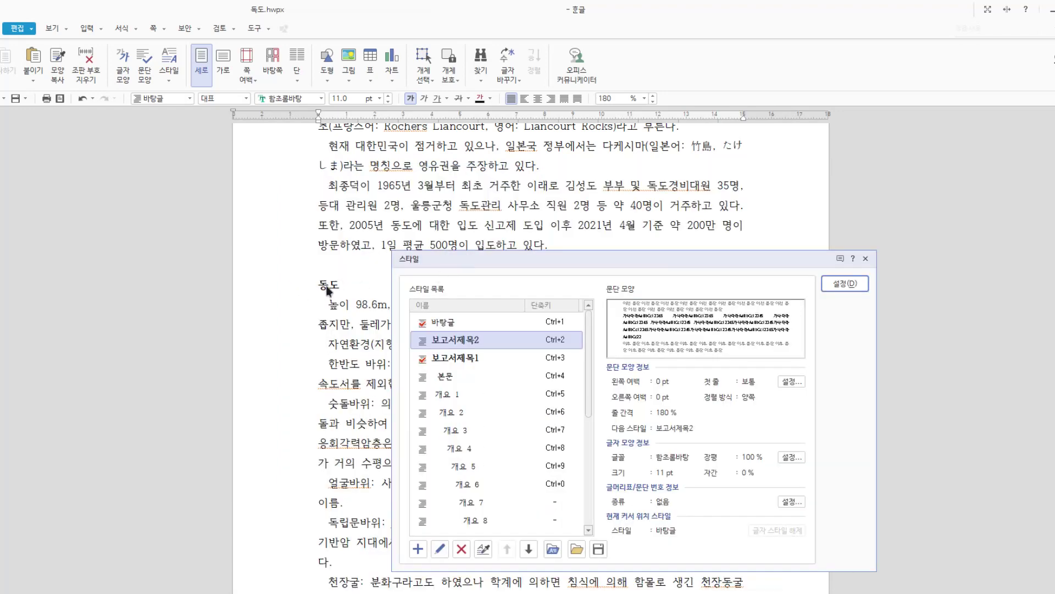
{"action": "left_click", "coordinate": [482, 549]}
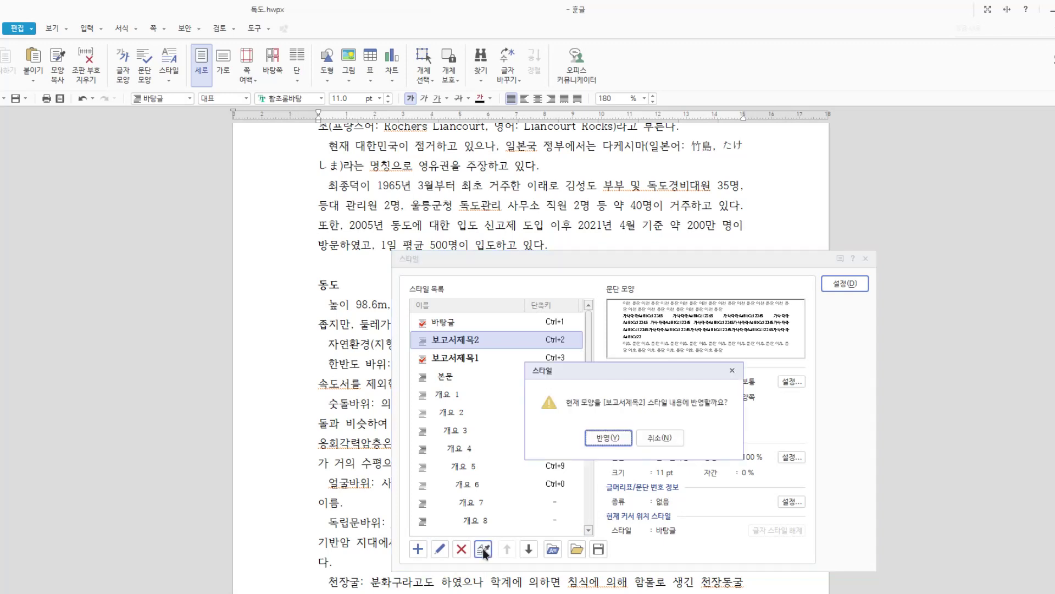
{"action": "left_click", "coordinate": [602, 439]}
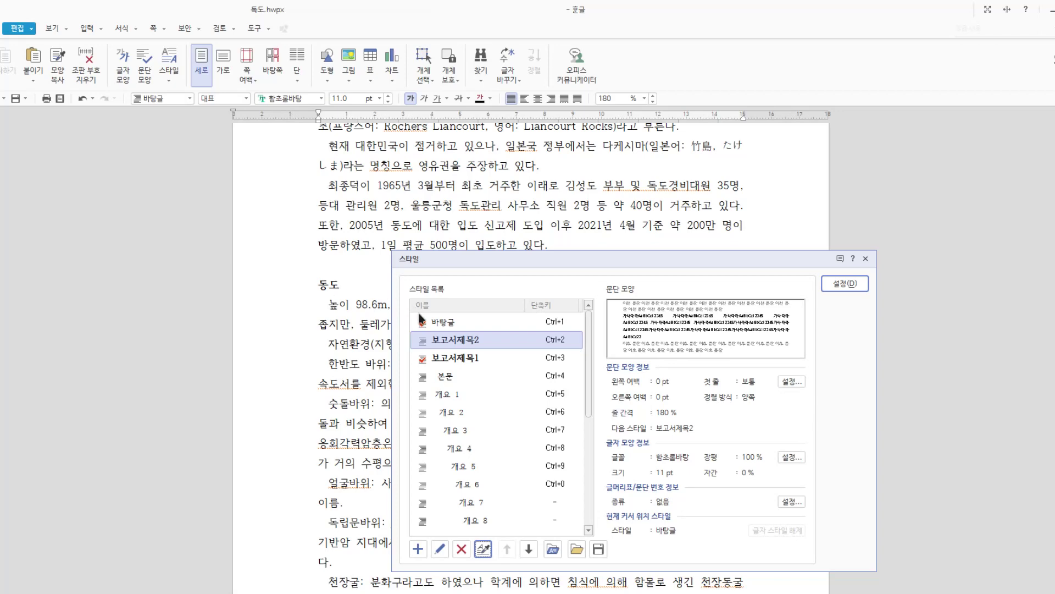
{"action": "left_click", "coordinate": [846, 284]}
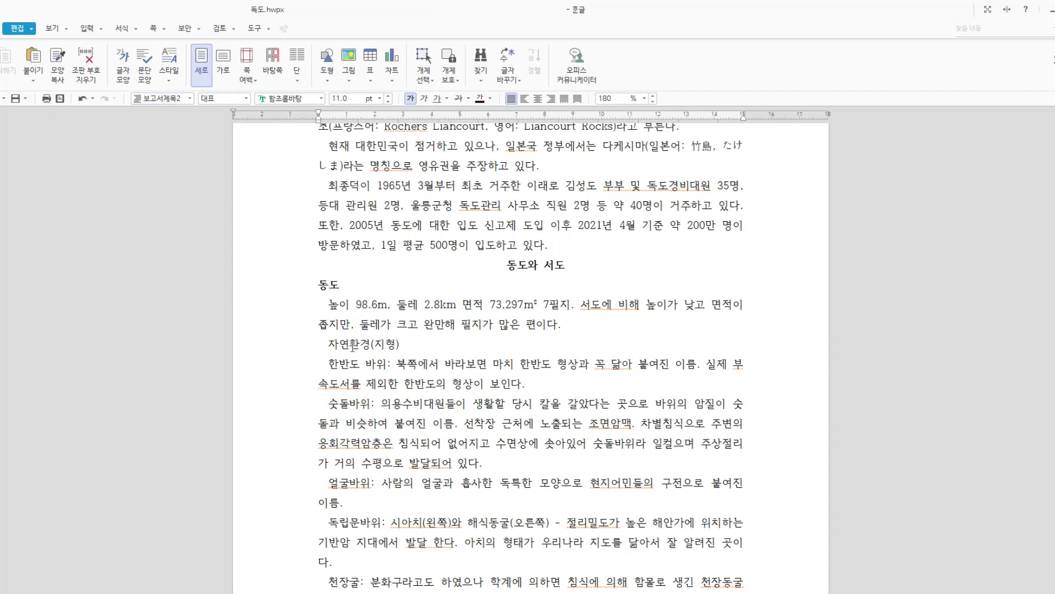
- Apply the 보고서제목2 style to the subheading 서도 on the following page
{"action": "scroll", "coordinate": [352, 346], "scroll_direction": "down", "scroll_amount": 10}
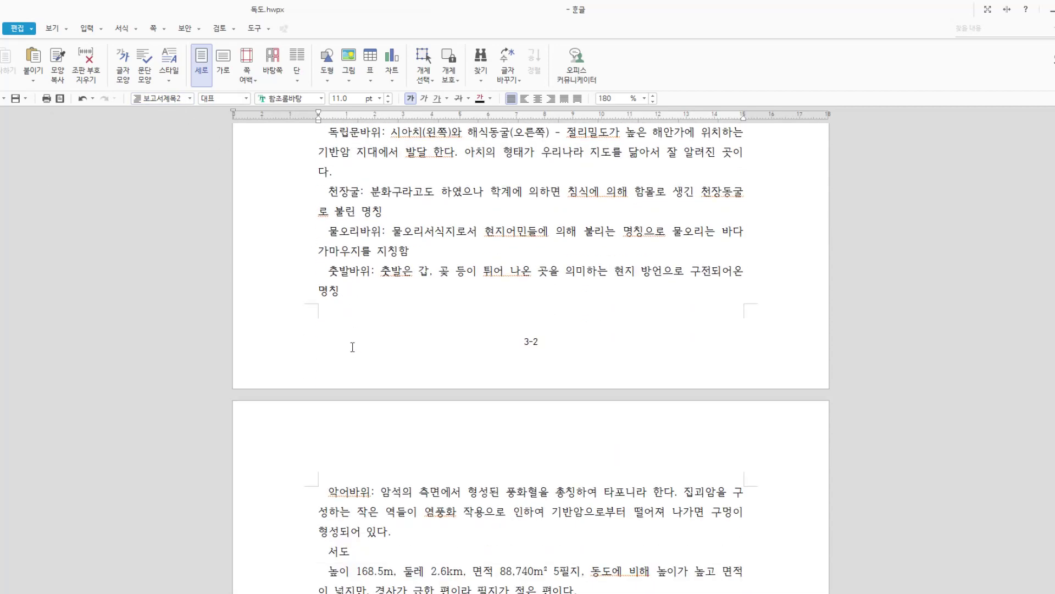
{"action": "scroll", "coordinate": [352, 347], "scroll_direction": "down", "scroll_amount": 3}
{"action": "left_click", "coordinate": [339, 446]}
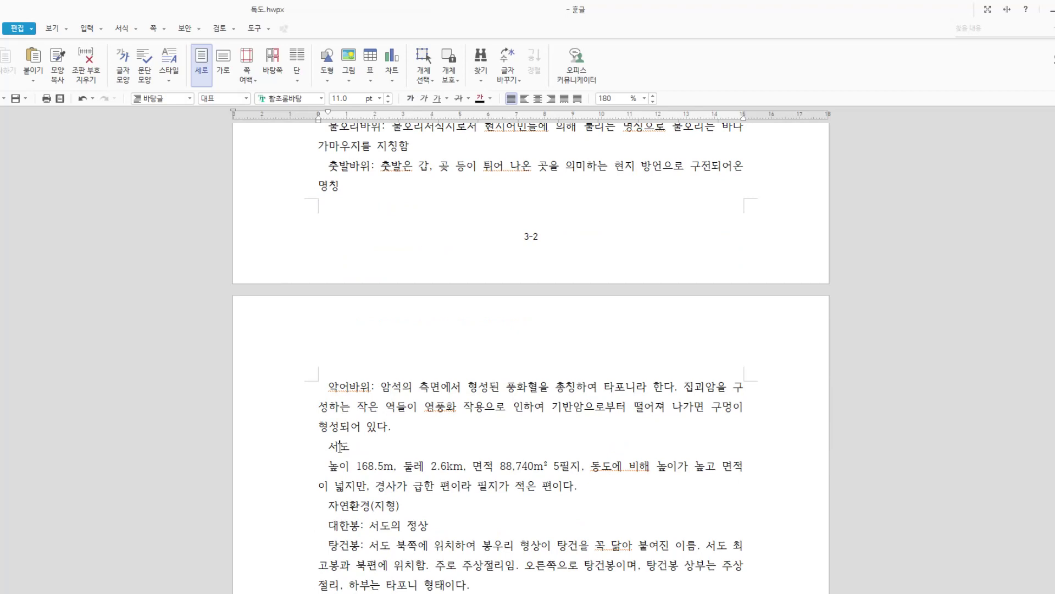
{"action": "left_click", "coordinate": [189, 99]}
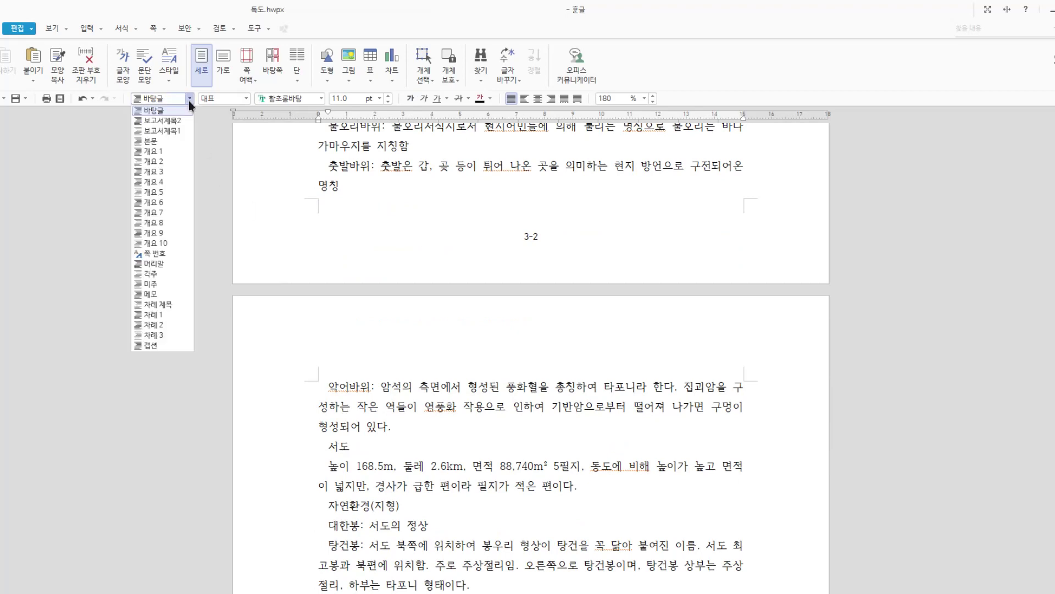
{"action": "left_click", "coordinate": [186, 121]}
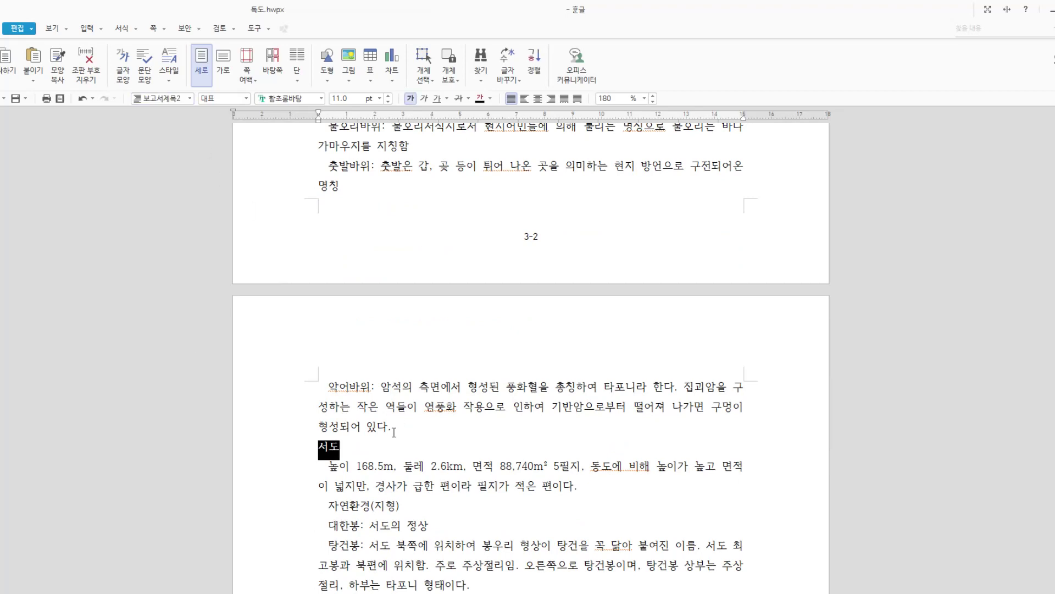
{"action": "left_click", "coordinate": [380, 430]}
- Apply the 보고서제목2 style to the subheading 선착장 below the heading 교통
{"action": "scroll", "coordinate": [358, 431], "scroll_direction": "down", "scroll_amount": 2}
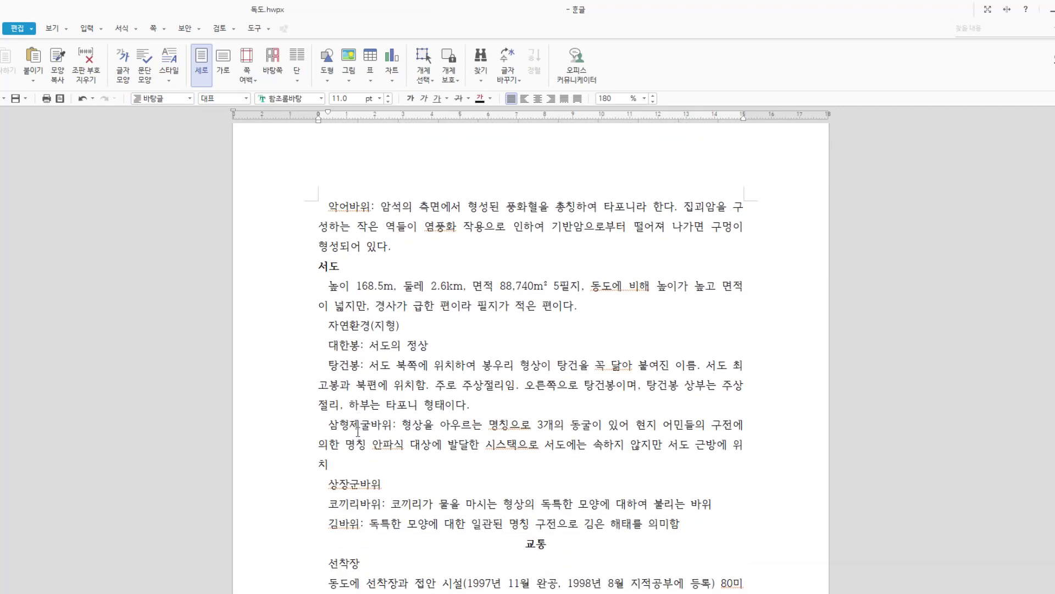
{"action": "scroll", "coordinate": [358, 432], "scroll_direction": "down", "scroll_amount": 3}
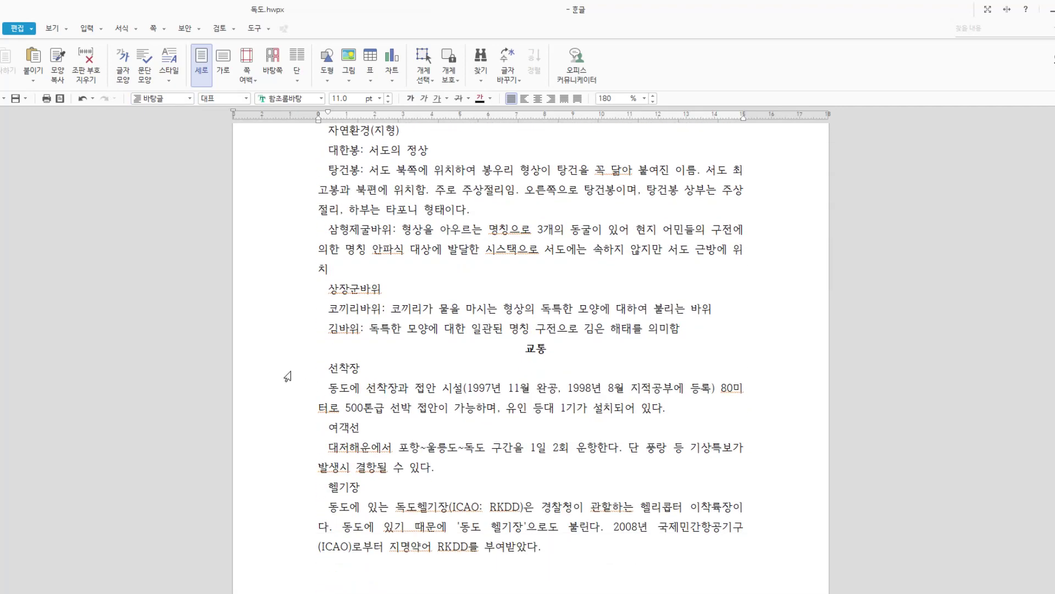
{"action": "left_click", "coordinate": [289, 373]}
{"action": "key", "text": "F12"}
{"action": "left_click", "coordinate": [188, 97]}
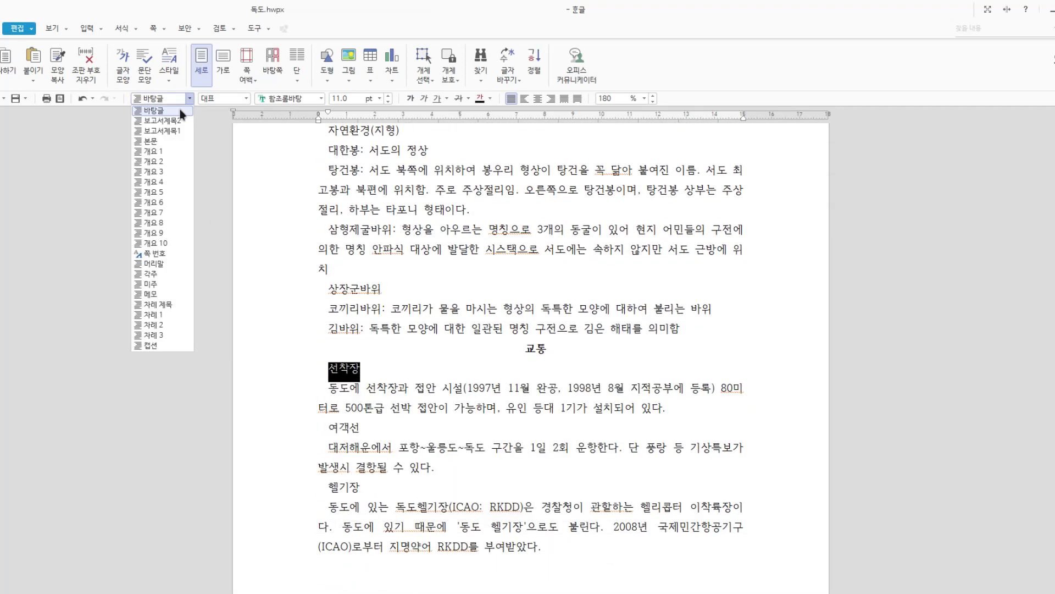
{"action": "left_click", "coordinate": [176, 123]}
{"action": "key", "text": "Up"}
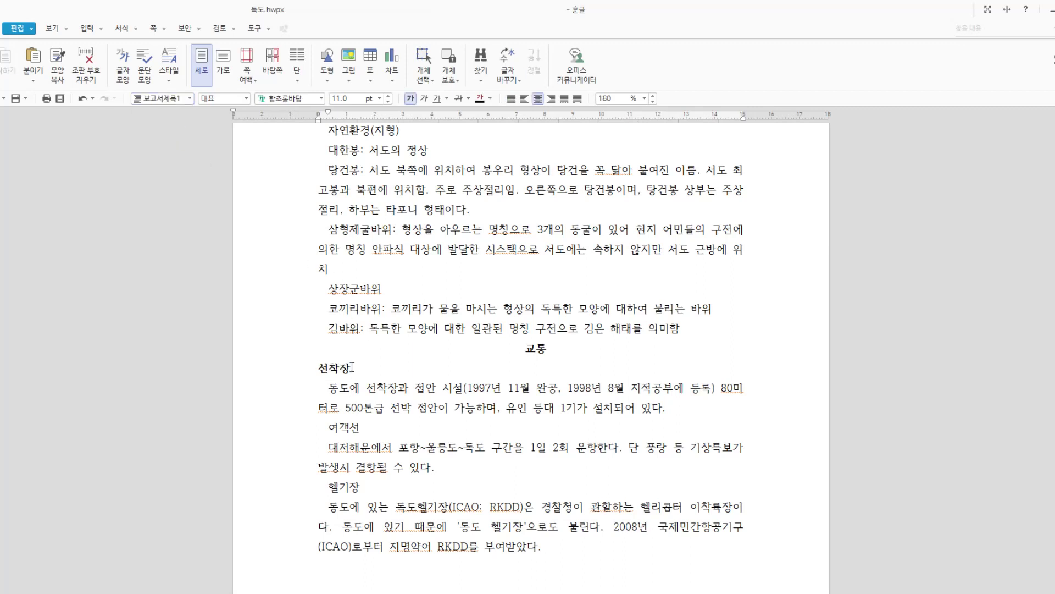
- Apply the 보고서제목2 style to the subheading 여객선 in the 교통 section
{"action": "left_click", "coordinate": [271, 429]}
{"action": "key", "text": "F12"}
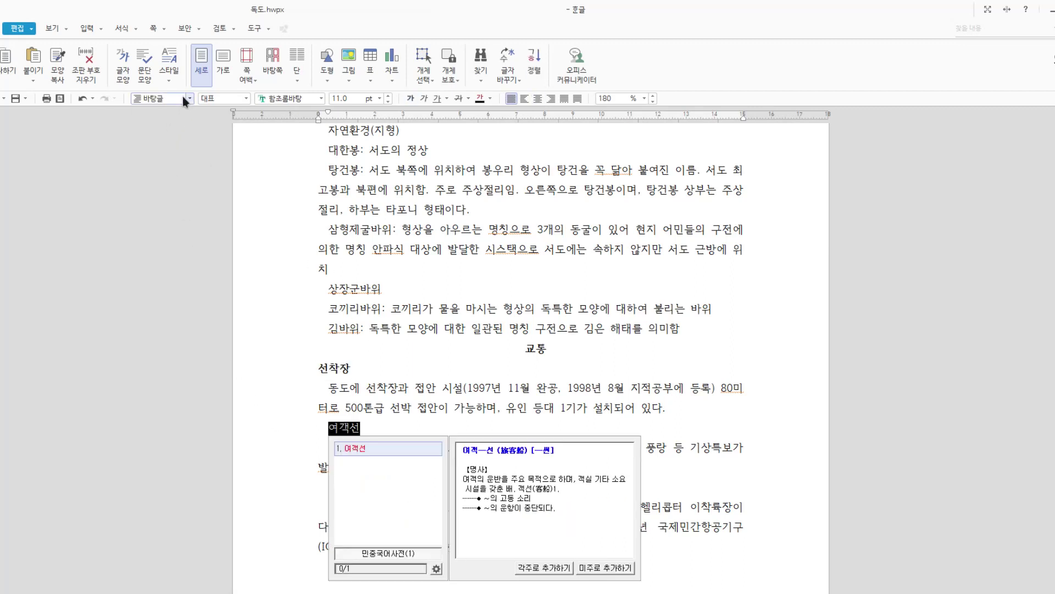
{"action": "left_click", "coordinate": [389, 427]}
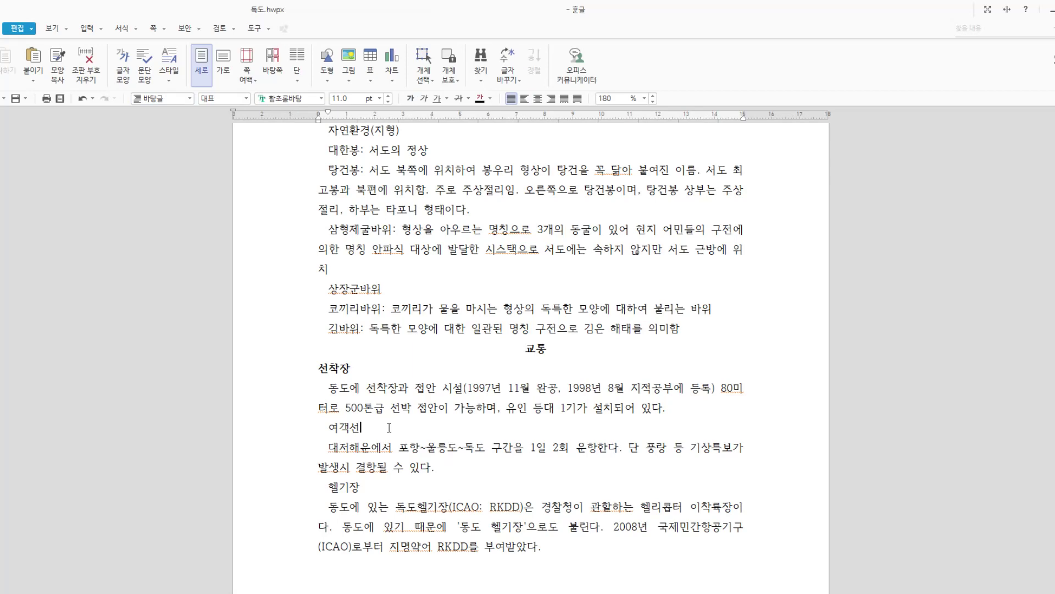
{"action": "left_click", "coordinate": [307, 434]}
{"action": "key", "text": "F12"}
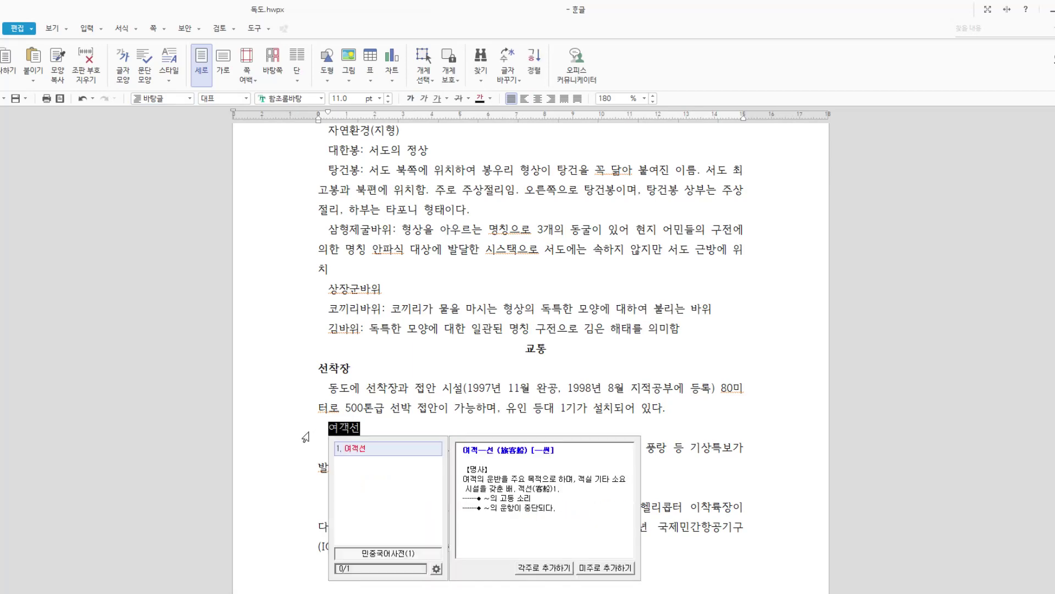
{"action": "left_click", "coordinate": [307, 433]}
{"action": "left_click", "coordinate": [393, 432]}
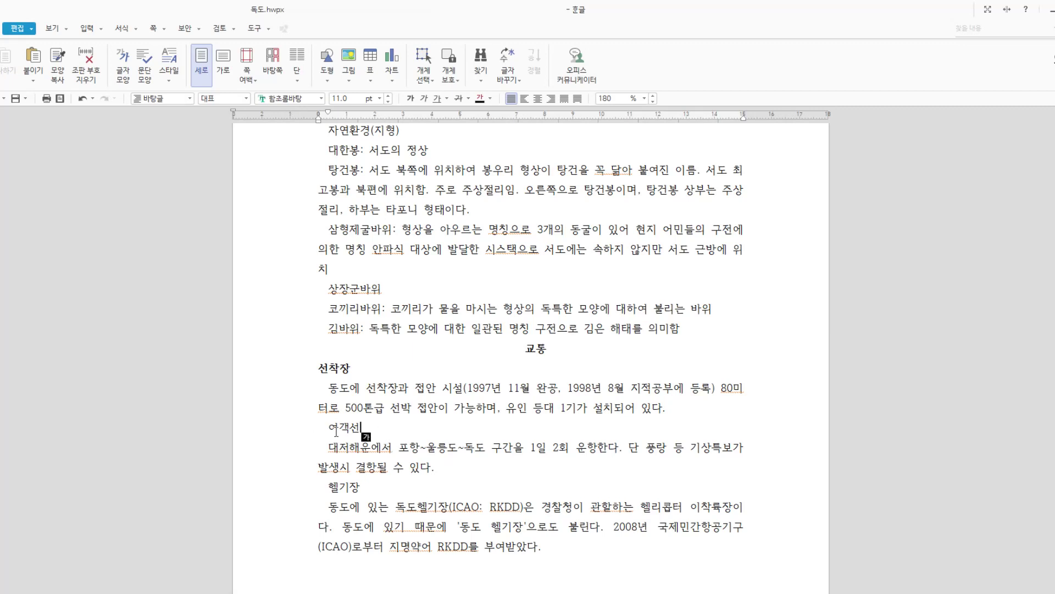
{"action": "left_click", "coordinate": [296, 434]}
{"action": "key", "text": "F12"}
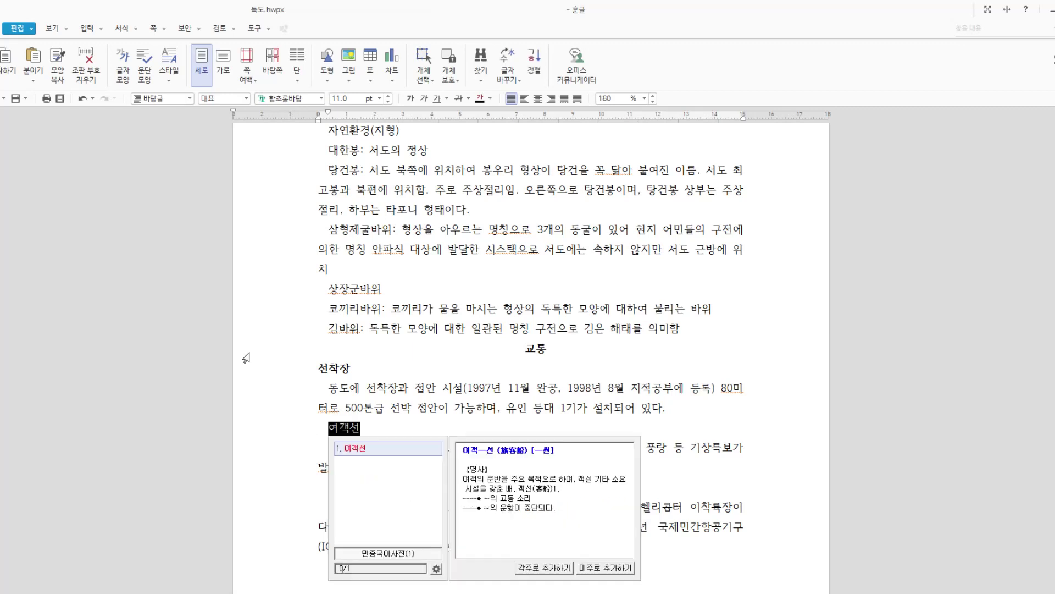
{"action": "left_click", "coordinate": [189, 99]}
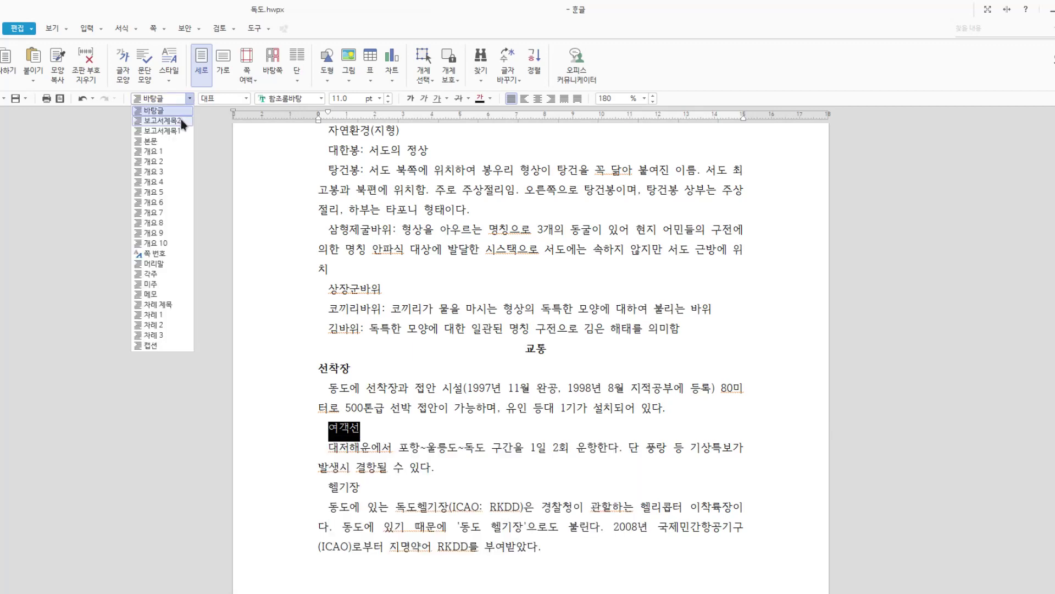
{"action": "left_click", "coordinate": [159, 117]}
- Apply the 보고서제목2 style to the subheading 헬기장 in the 교통 section, and check the style of 선착장
{"action": "left_click", "coordinate": [283, 492]}
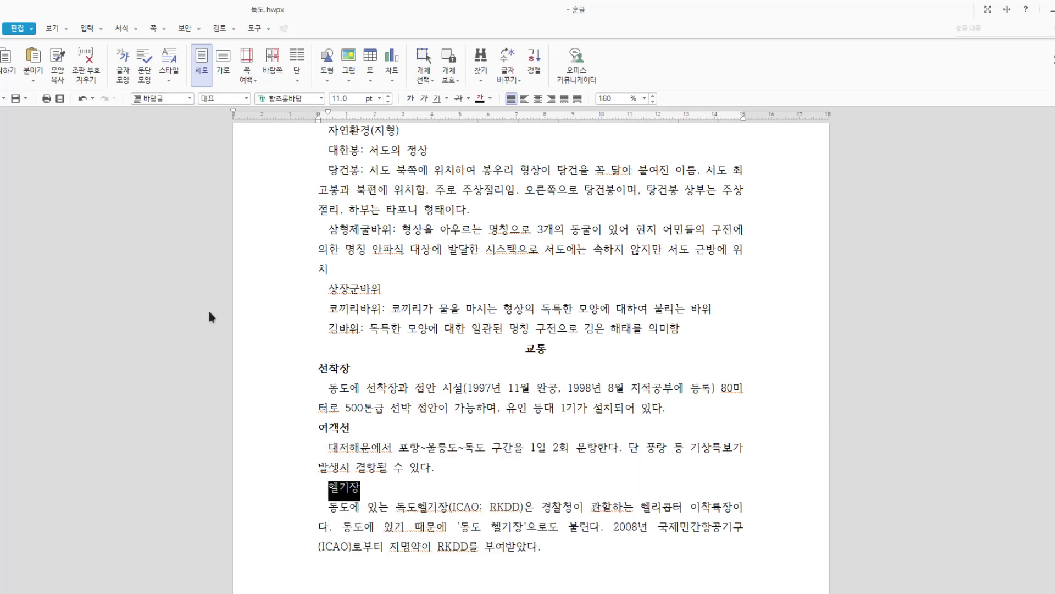
{"action": "left_click", "coordinate": [190, 97]}
{"action": "left_click", "coordinate": [182, 118]}
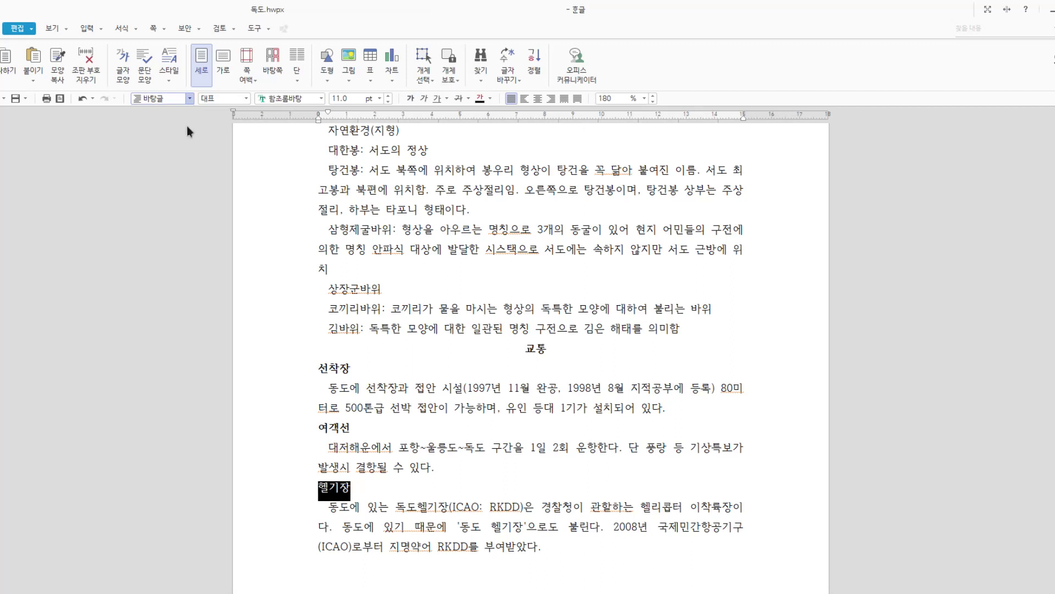
{"action": "left_click", "coordinate": [415, 444]}
{"action": "scroll", "coordinate": [415, 444], "scroll_direction": "down", "scroll_amount": 3}
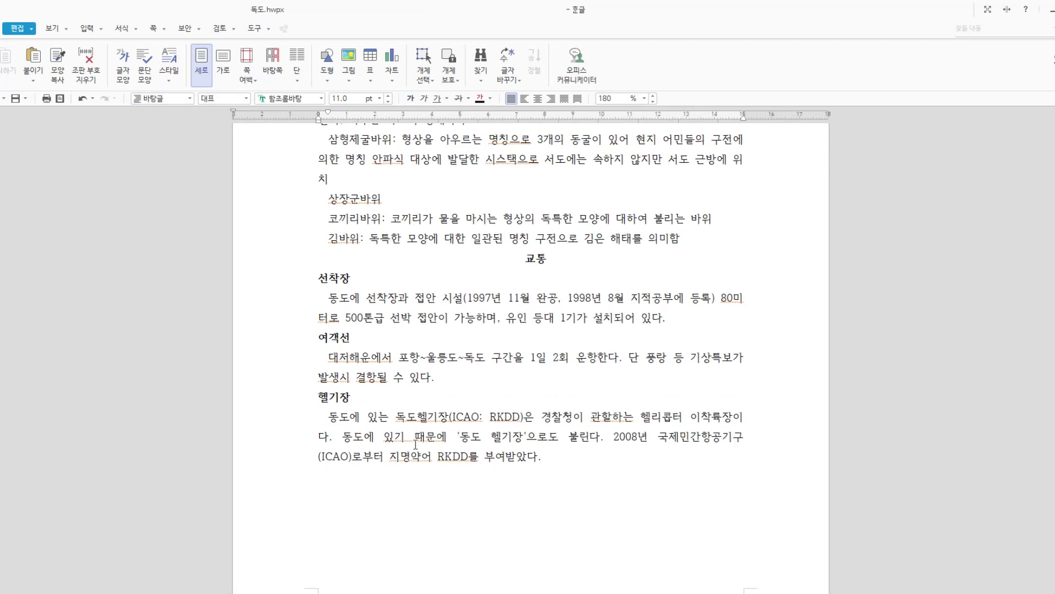
{"action": "left_click", "coordinate": [336, 278]}
- Remove the first-line indent from the line 자연환경(지형) in the 동도 section
{"action": "scroll", "coordinate": [337, 296], "scroll_direction": "up", "scroll_amount": 9}
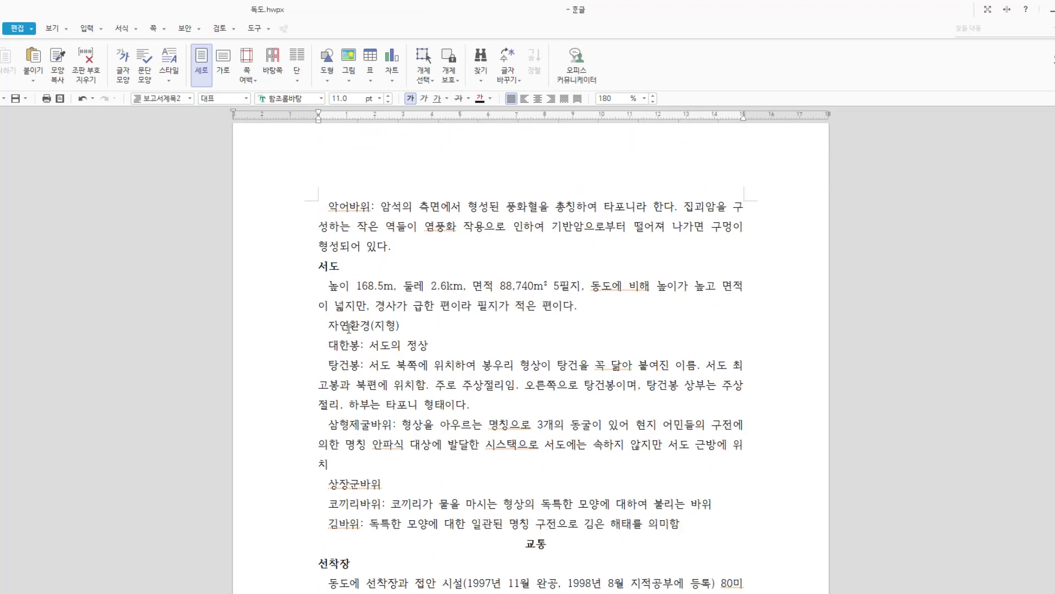
{"action": "scroll", "coordinate": [349, 329], "scroll_direction": "up", "scroll_amount": 13}
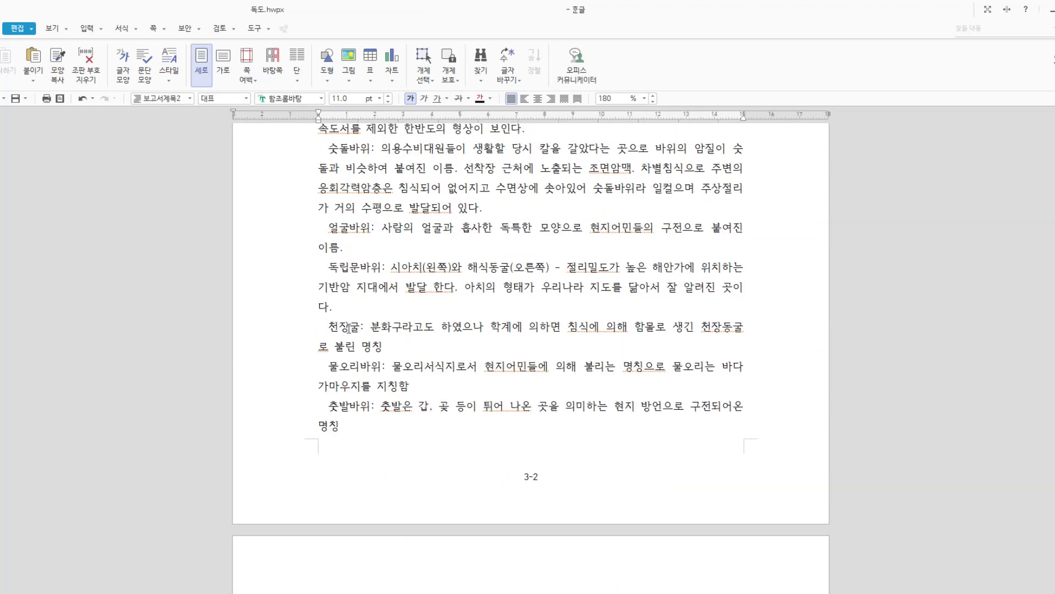
{"action": "scroll", "coordinate": [348, 329], "scroll_direction": "up", "scroll_amount": 5}
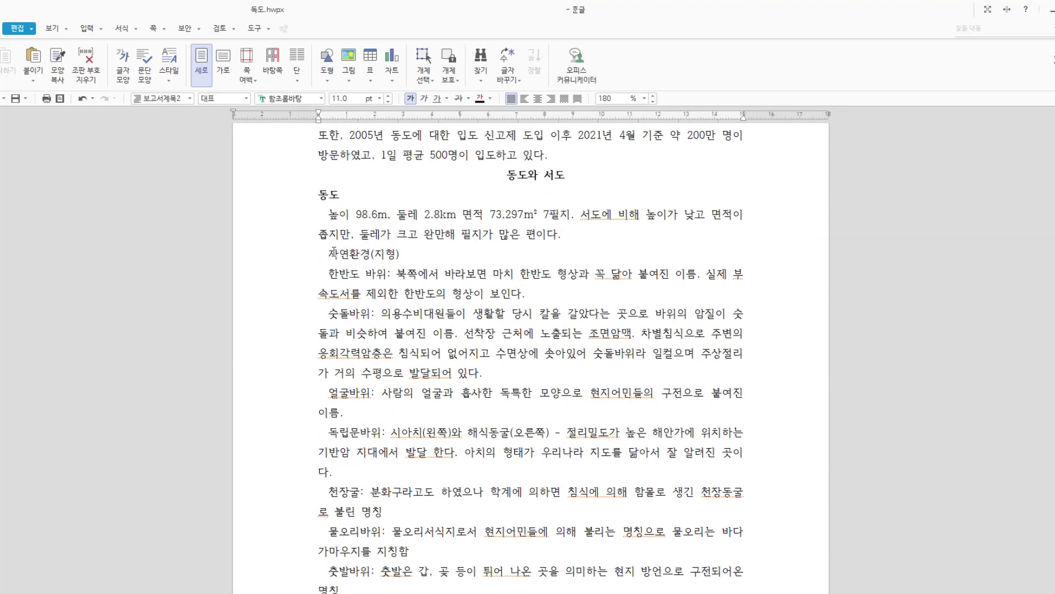
{"action": "left_click", "coordinate": [370, 255]}
{"action": "left_click_drag", "start_coordinate": [328, 112], "coordinate": [318, 113]}
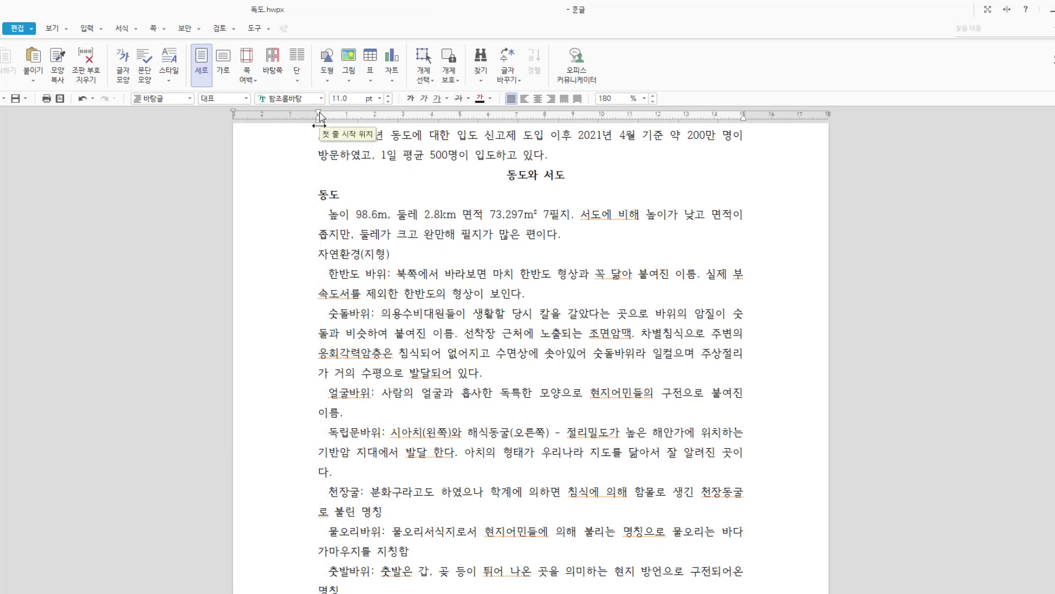
- Make the line 자연환경(지형) in the 동도 section bold and italic
{"action": "left_click", "coordinate": [294, 265]}
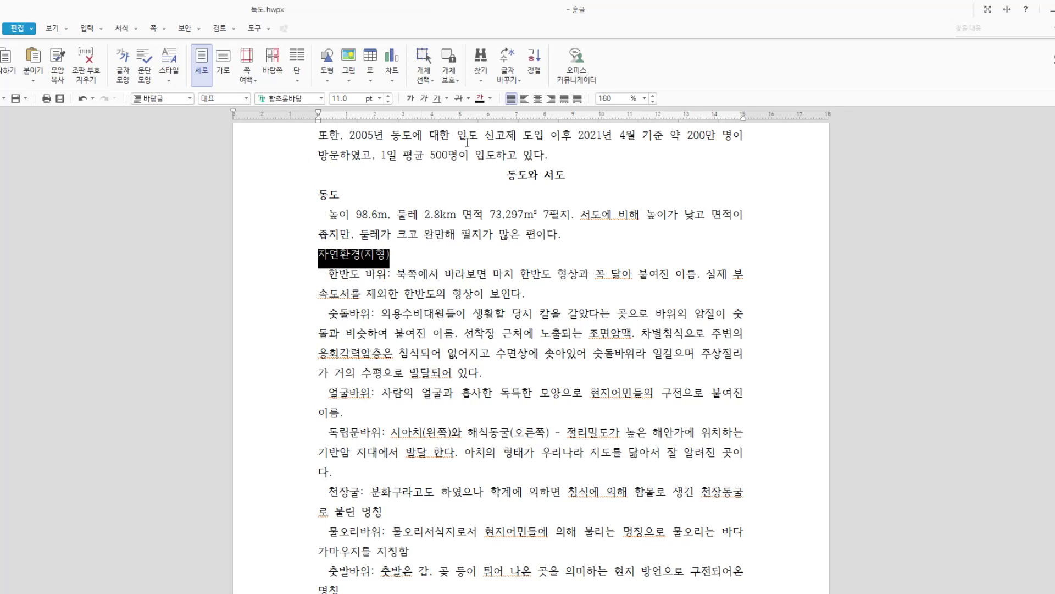
{"action": "left_click", "coordinate": [428, 98]}
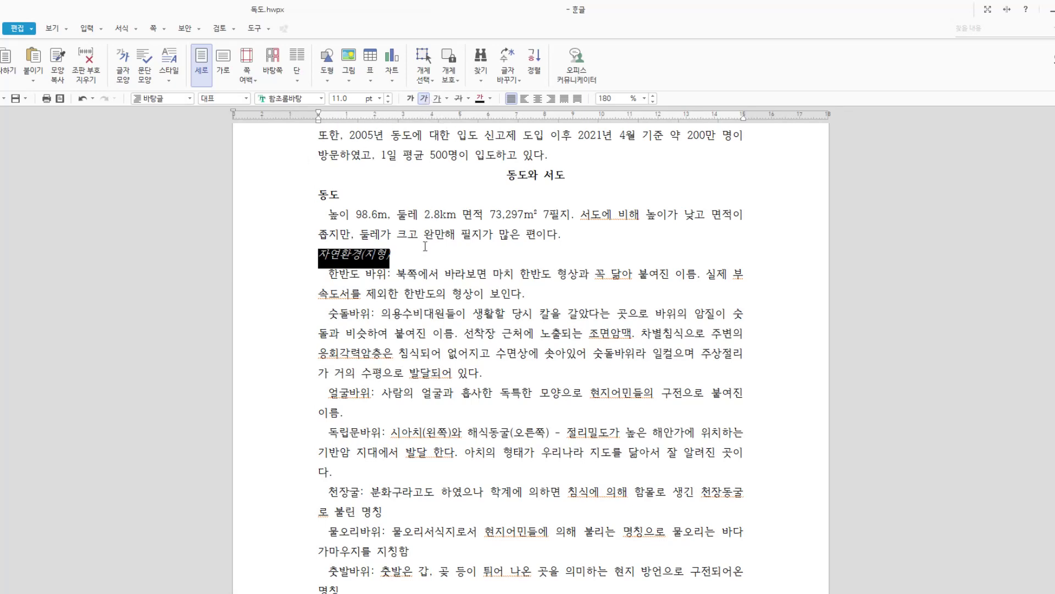
{"action": "left_click", "coordinate": [408, 98]}
{"action": "left_click", "coordinate": [392, 254]}
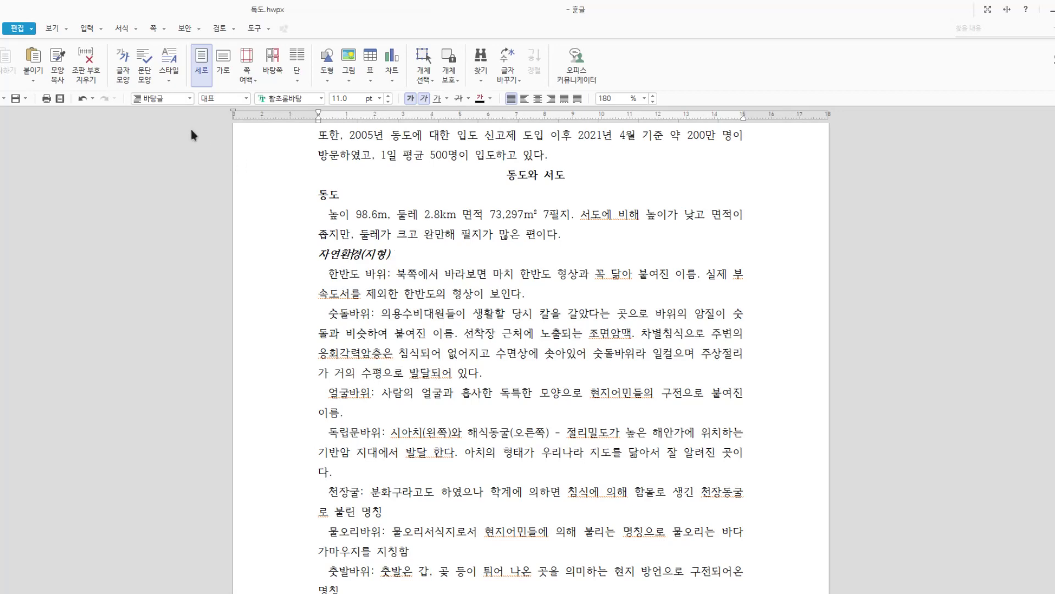
- Add a new paragraph style named 보고서제목3 based on the formatting of the line 자연환경(지형)
{"action": "left_click", "coordinate": [168, 81]}
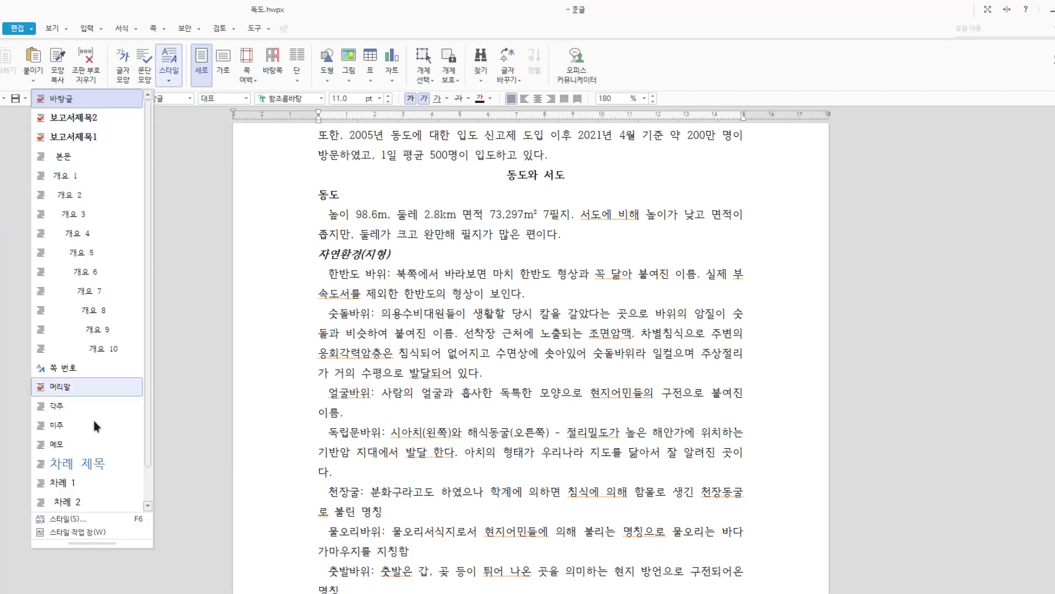
{"action": "left_click", "coordinate": [100, 518]}
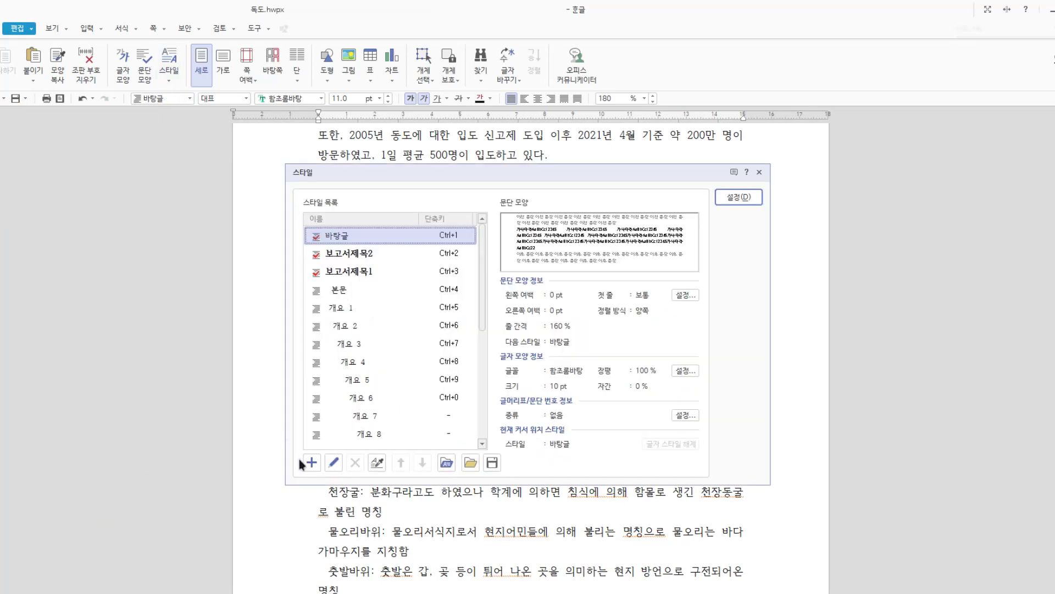
{"action": "left_click", "coordinate": [310, 463]}
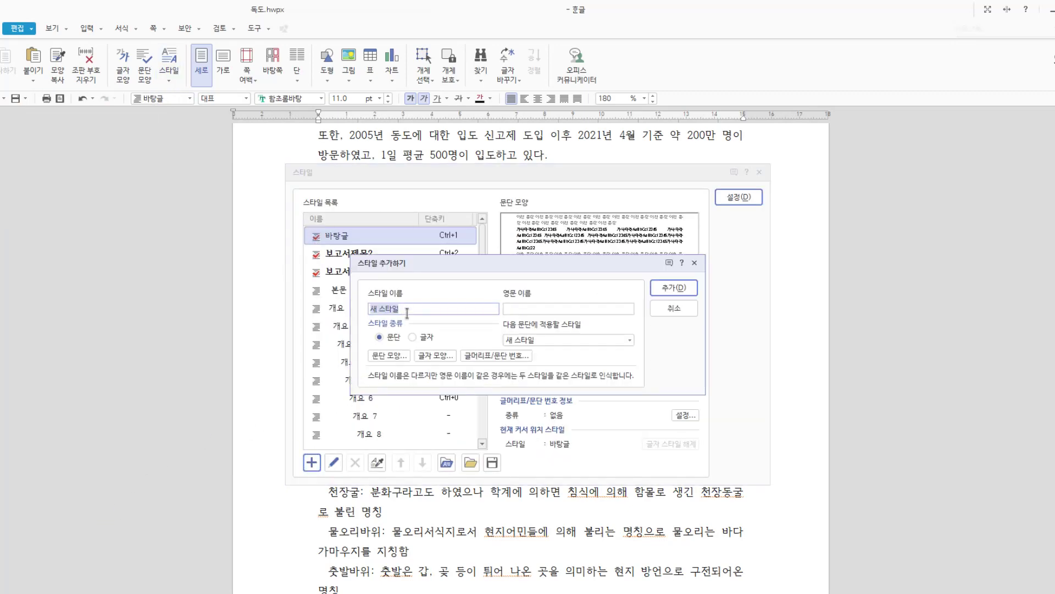
{"action": "type", "text": "보고서제모목3"}
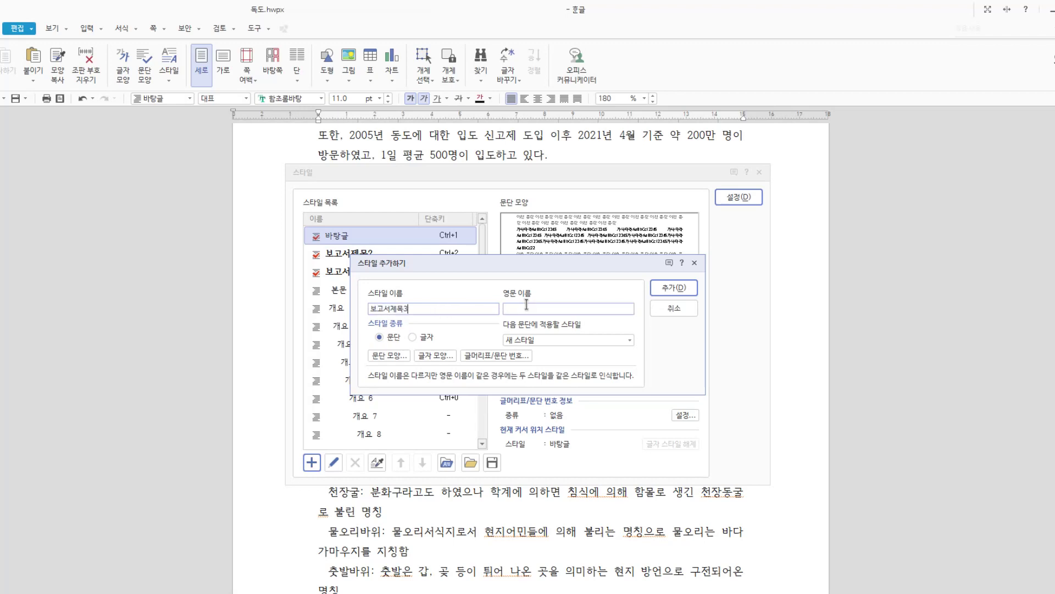
{"action": "left_click", "coordinate": [668, 288]}
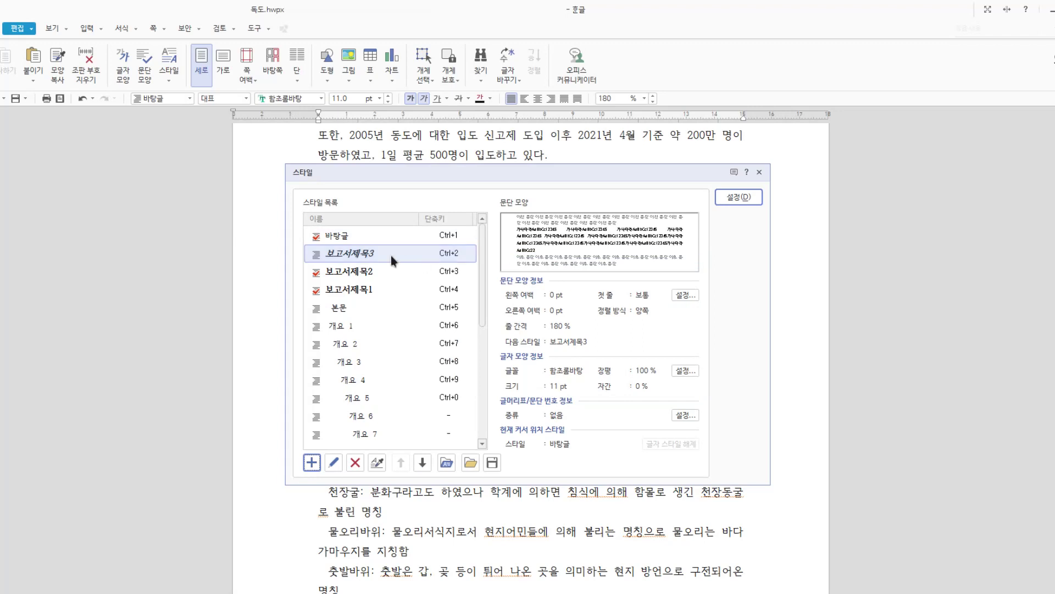
- Update the 보고서제목3 style with the current formatting and apply it to 자연환경(지형) in the 동도 section
{"action": "left_click", "coordinate": [377, 462]}
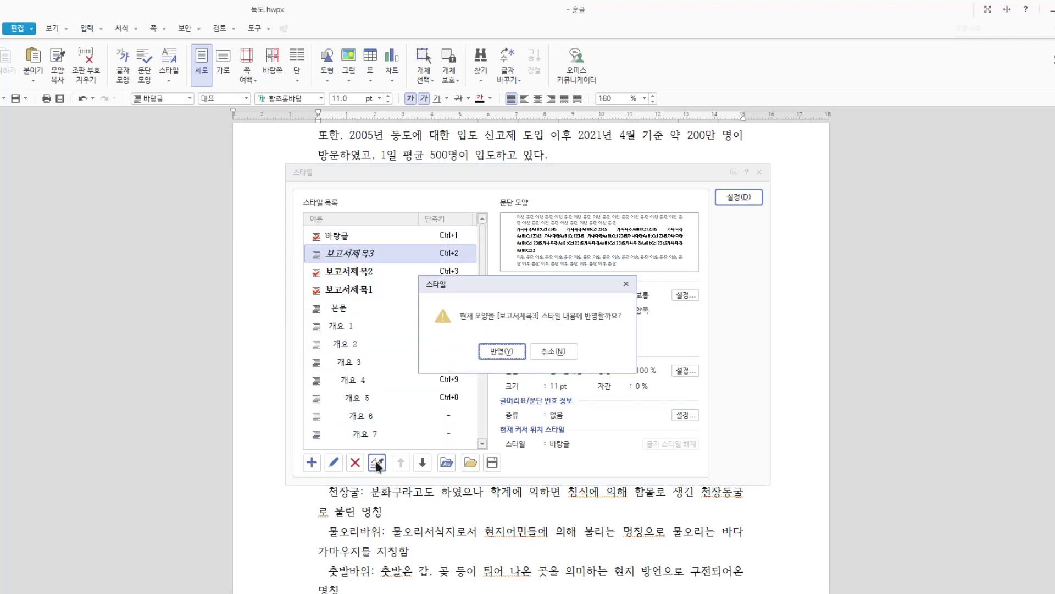
{"action": "left_click", "coordinate": [502, 351]}
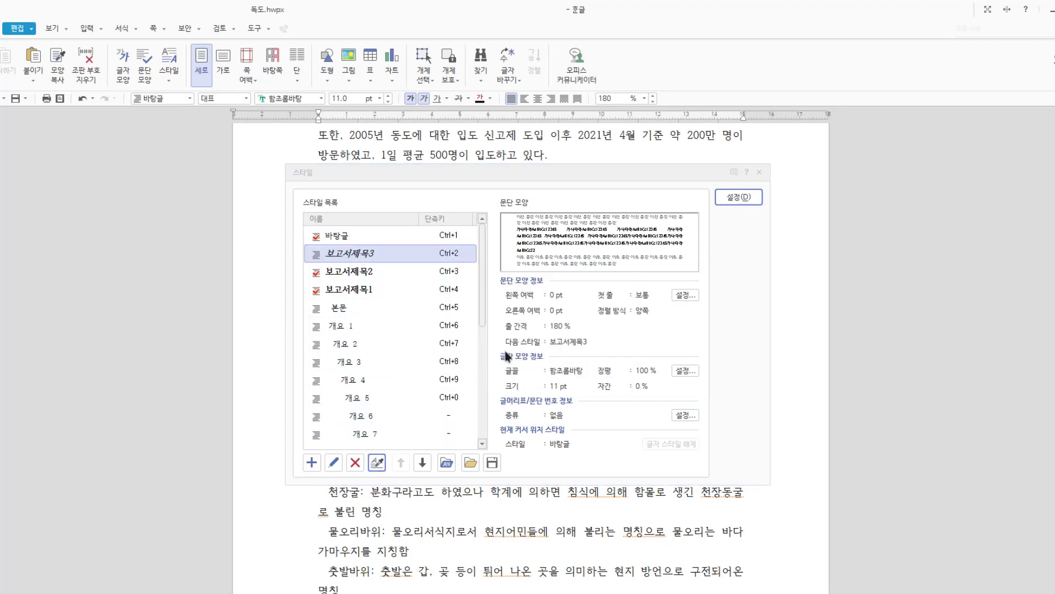
{"action": "left_click", "coordinate": [748, 196]}
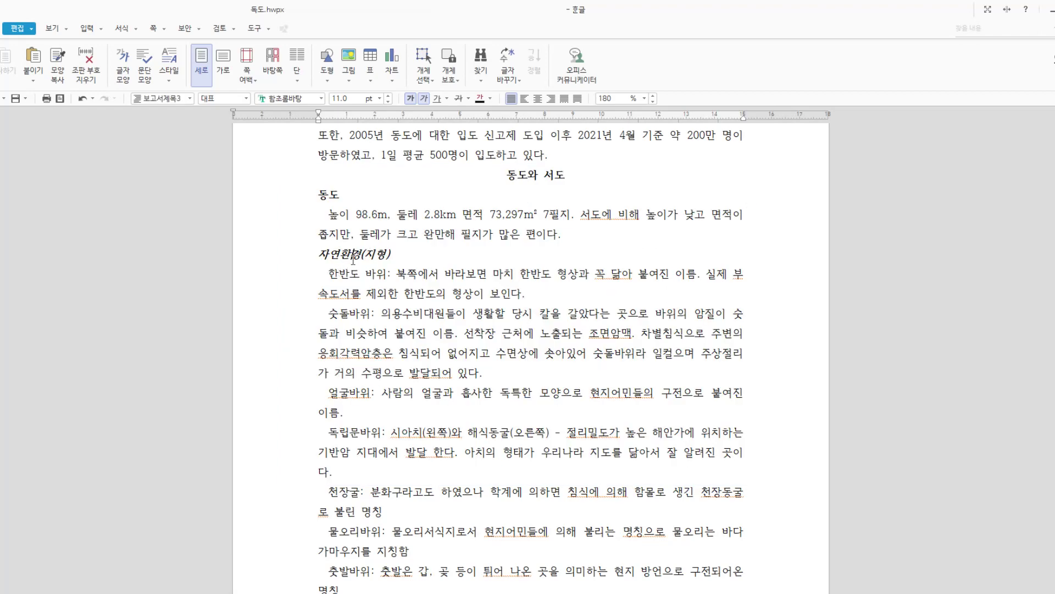
- Apply the 보고서제목3 style to the line 자연환경(지형) in the 서도 section
{"action": "scroll", "coordinate": [343, 456], "scroll_direction": "down", "scroll_amount": 6}
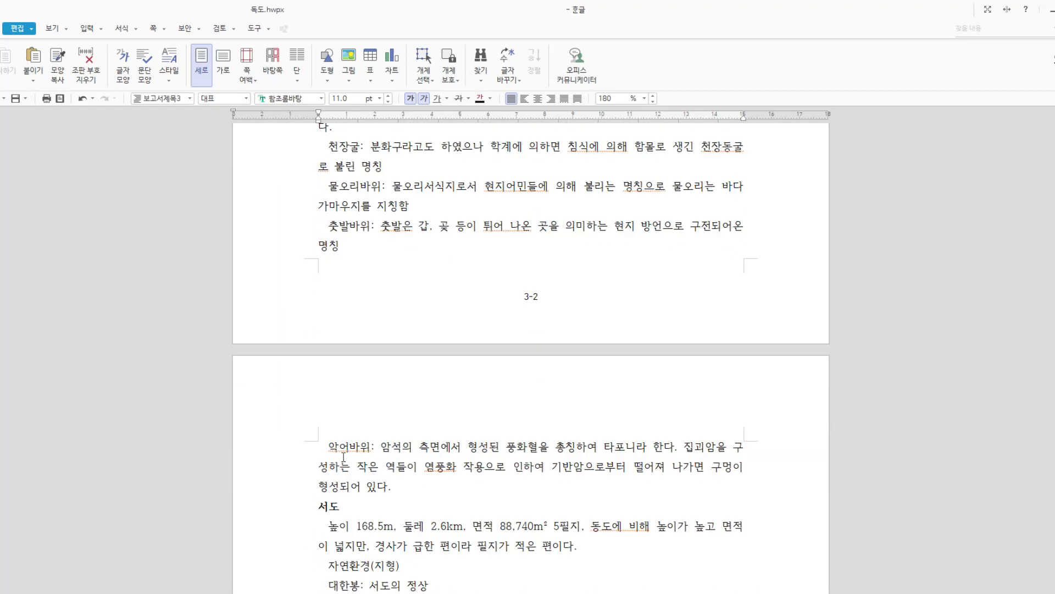
{"action": "scroll", "coordinate": [344, 456], "scroll_direction": "down", "scroll_amount": 1}
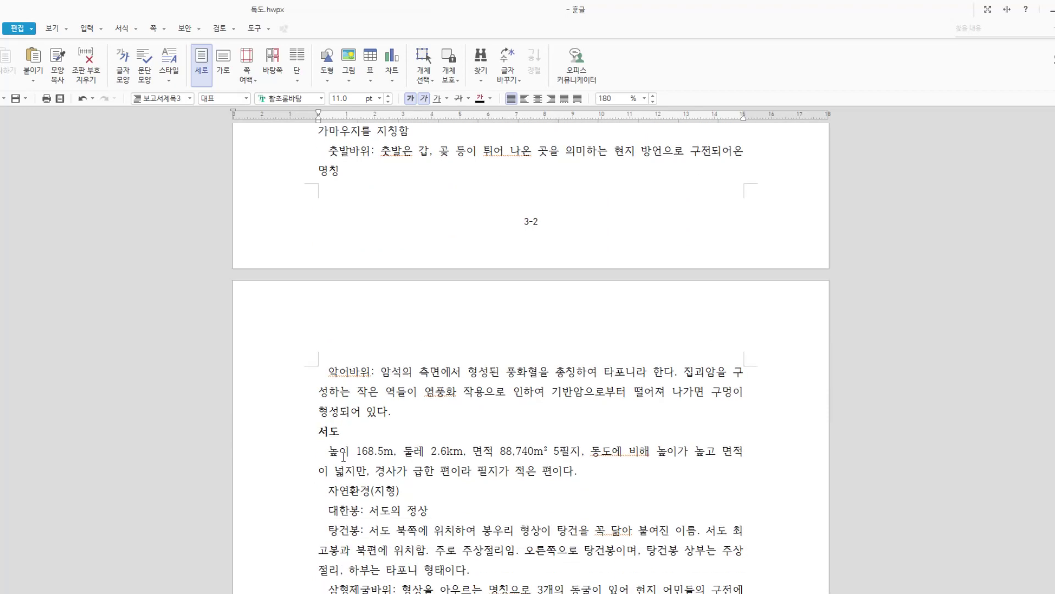
{"action": "left_click", "coordinate": [286, 500]}
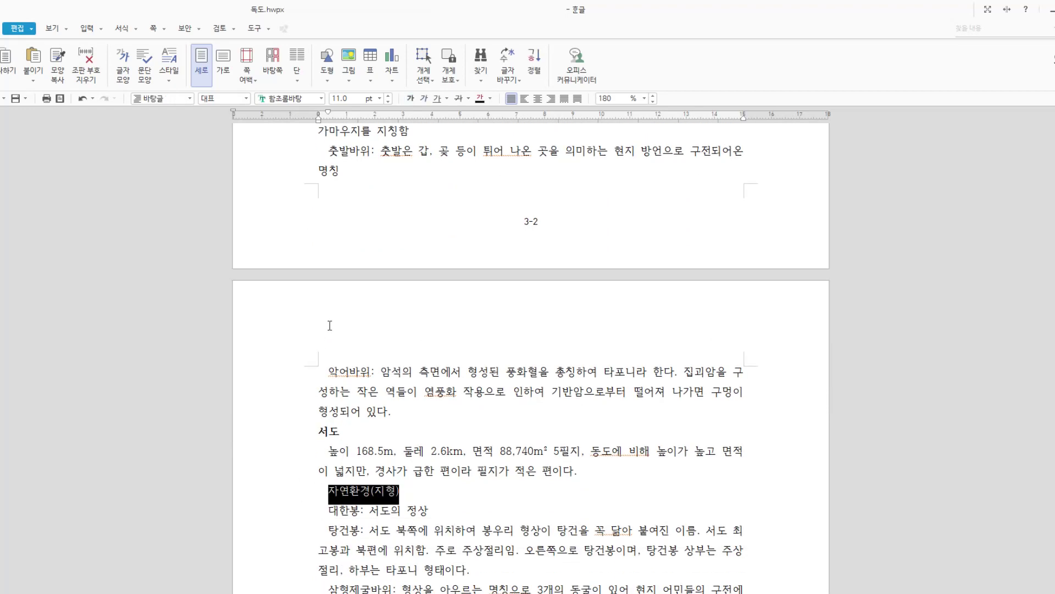
{"action": "left_click", "coordinate": [187, 99]}
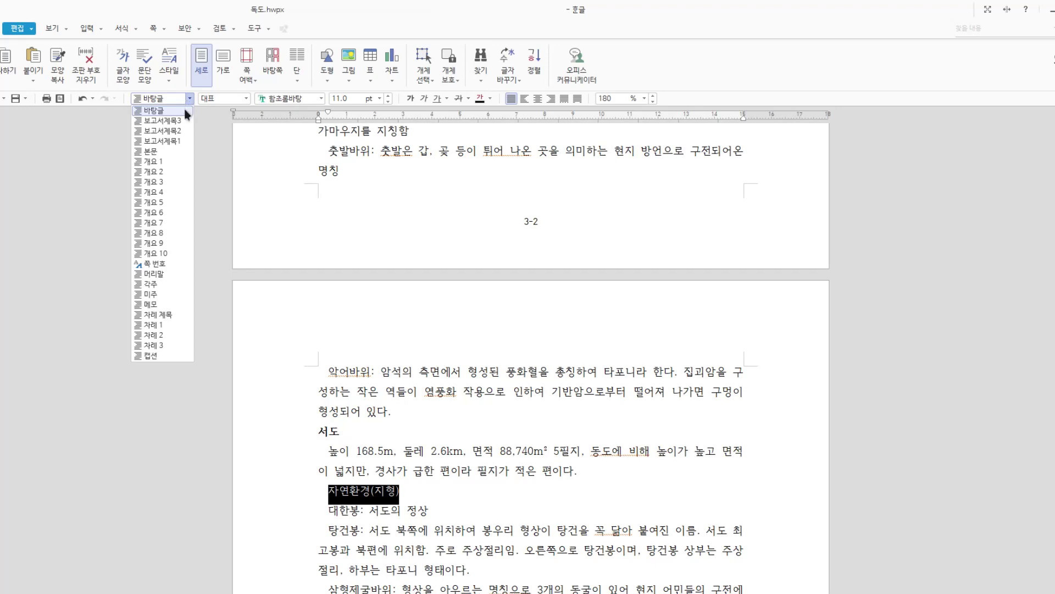
{"action": "left_click", "coordinate": [183, 119]}
- Look through the document and check which styles the headings 동도와 서도, 동도 and 자연환경(지형) use
{"action": "scroll", "coordinate": [377, 323], "scroll_direction": "down", "scroll_amount": 2}
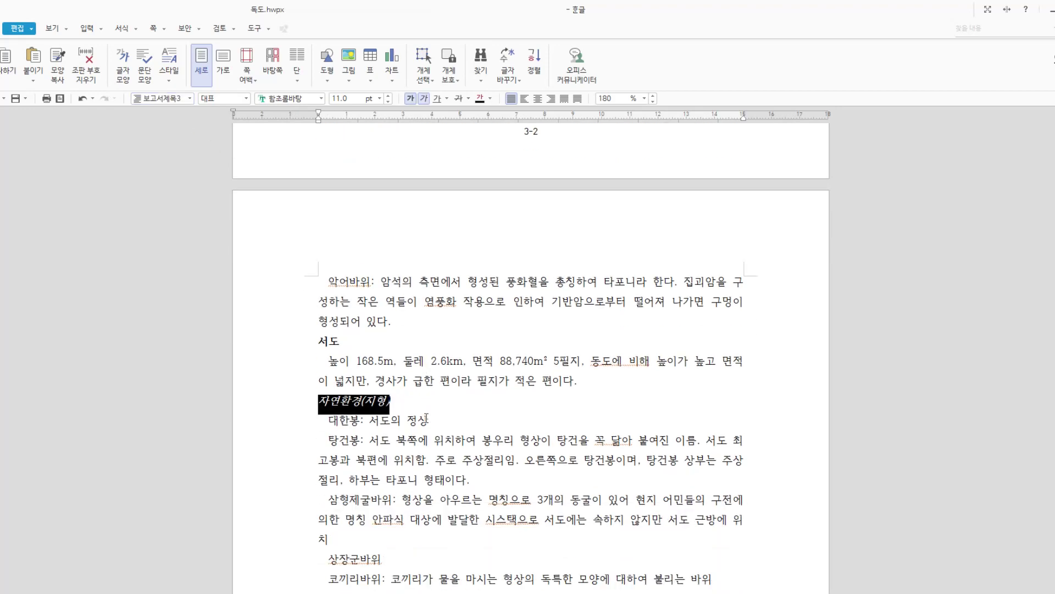
{"action": "scroll", "coordinate": [373, 349], "scroll_direction": "down", "scroll_amount": 1}
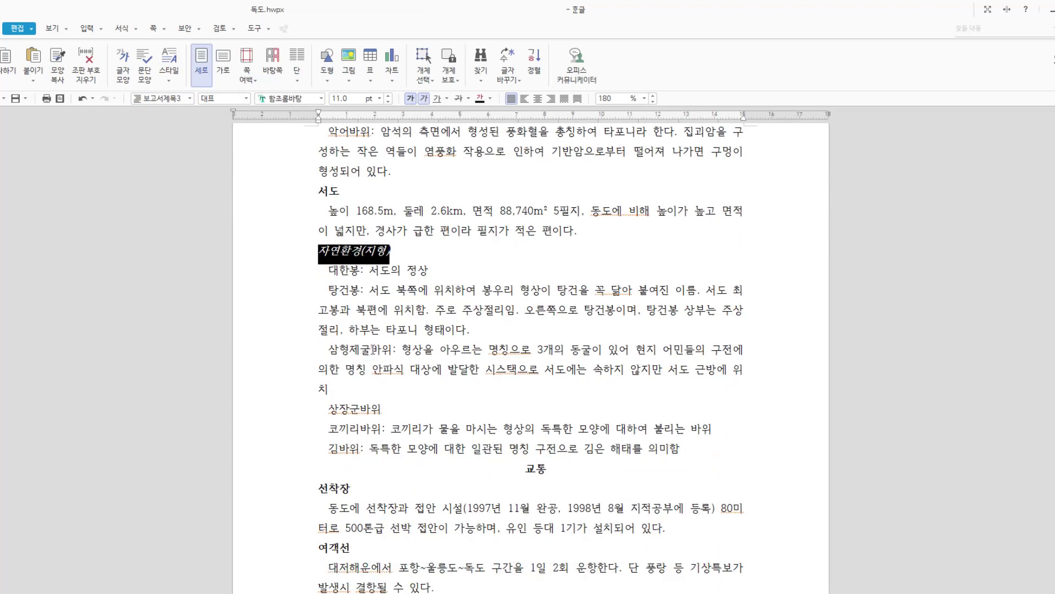
{"action": "scroll", "coordinate": [373, 349], "scroll_direction": "up", "scroll_amount": 8}
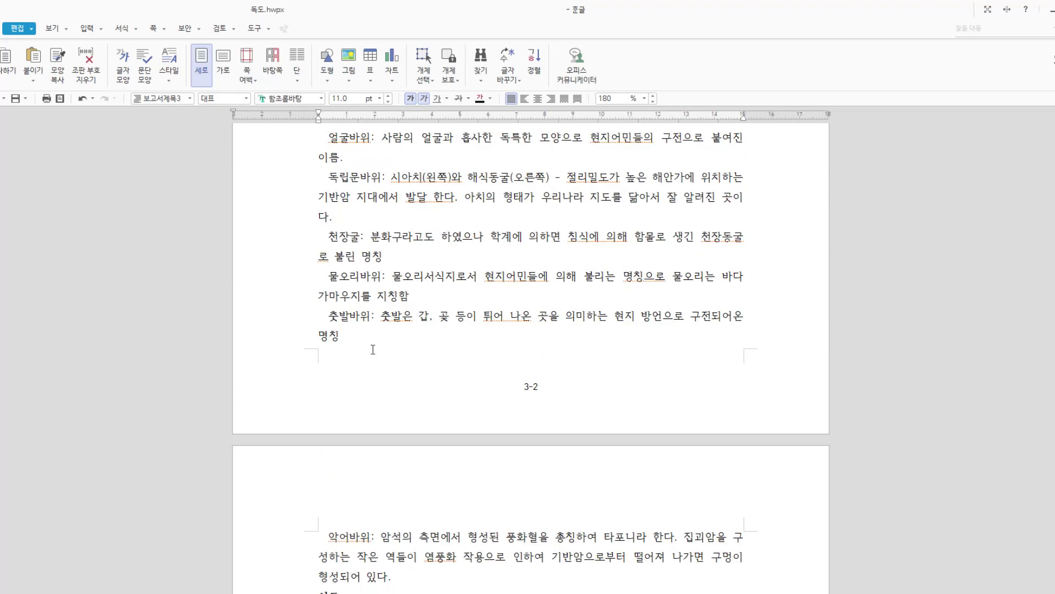
{"action": "scroll", "coordinate": [373, 349], "scroll_direction": "up", "scroll_amount": 1}
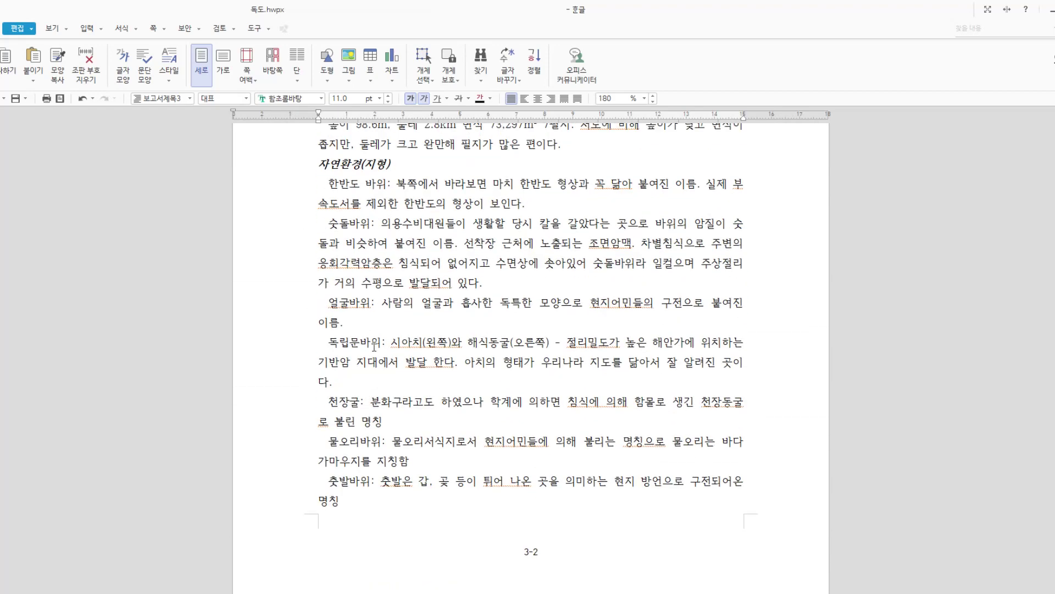
{"action": "scroll", "coordinate": [373, 349], "scroll_direction": "up", "scroll_amount": 1}
{"action": "left_click", "coordinate": [354, 211]}
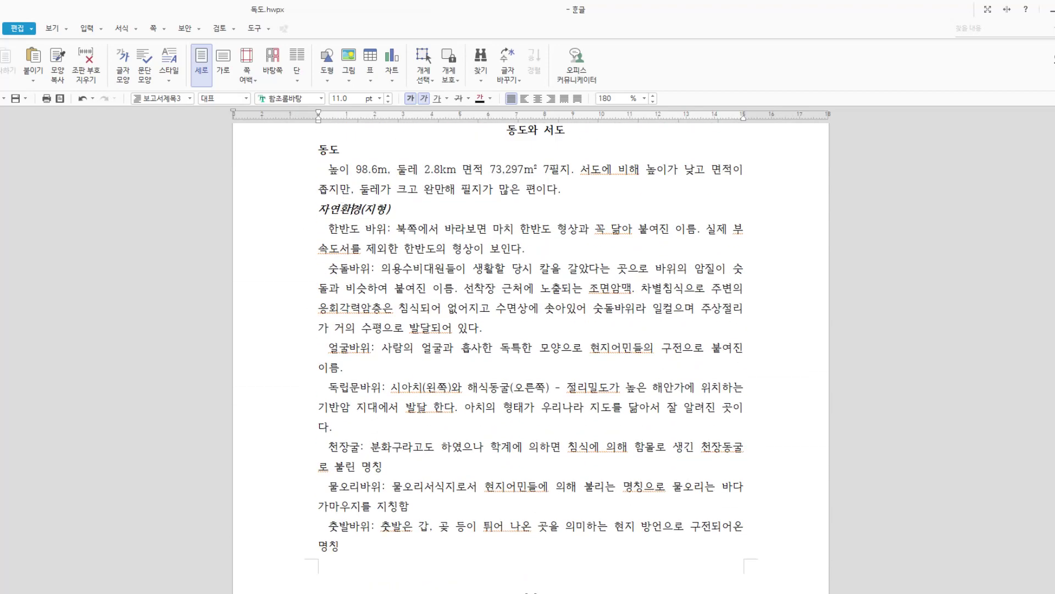
{"action": "scroll", "coordinate": [447, 361], "scroll_direction": "up", "scroll_amount": 4}
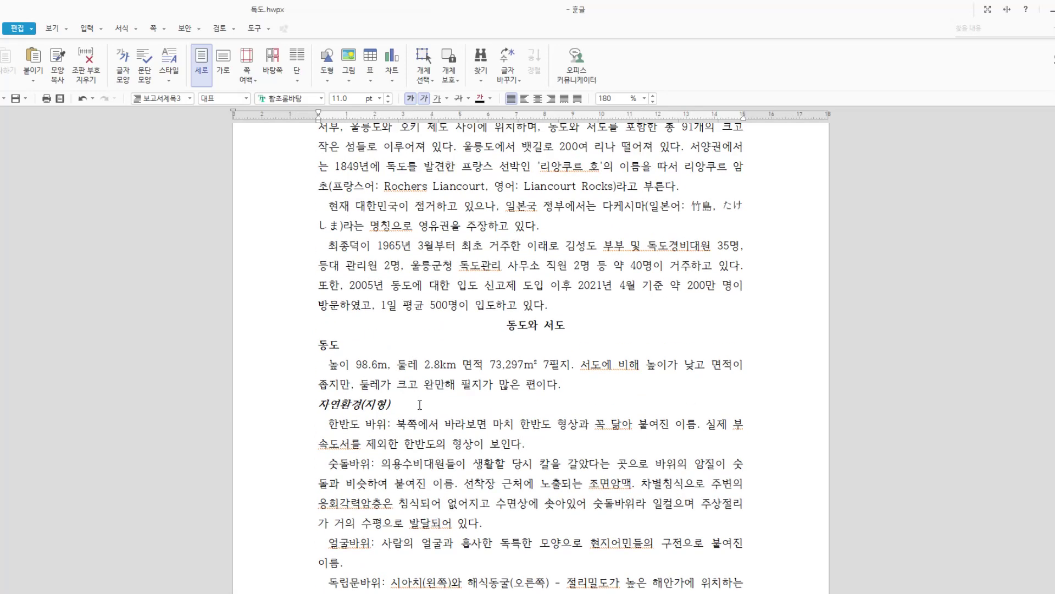
{"action": "left_click", "coordinate": [531, 324]}
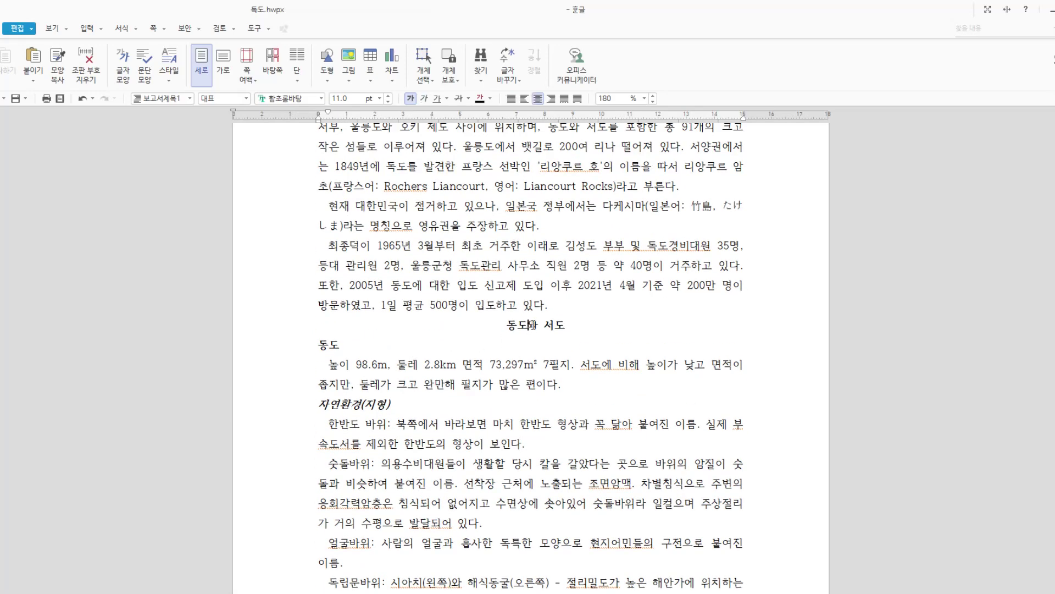
{"action": "left_click", "coordinate": [328, 345]}
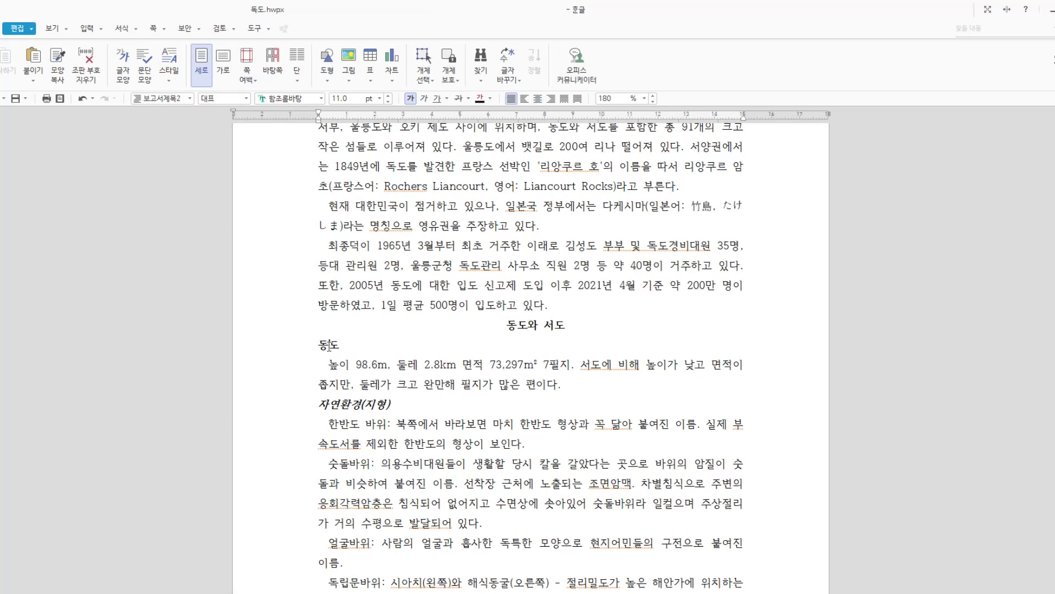
{"action": "left_click", "coordinate": [362, 404]}
{"action": "left_click", "coordinate": [320, 345]}
{"action": "scroll", "coordinate": [441, 380], "scroll_direction": "down", "scroll_amount": 1}
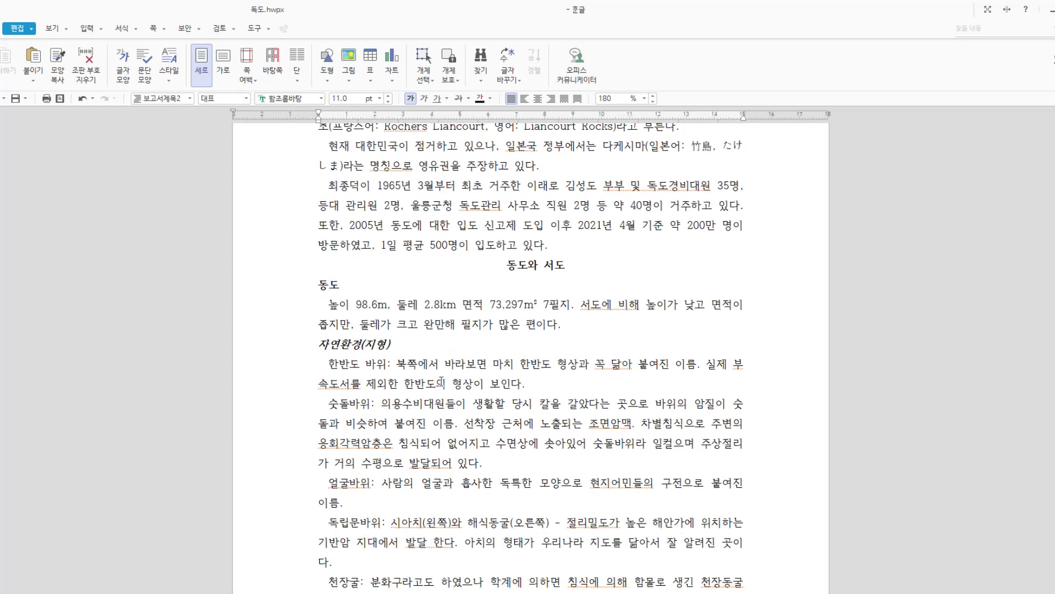
{"action": "scroll", "coordinate": [441, 380], "scroll_direction": "up", "scroll_amount": 2}
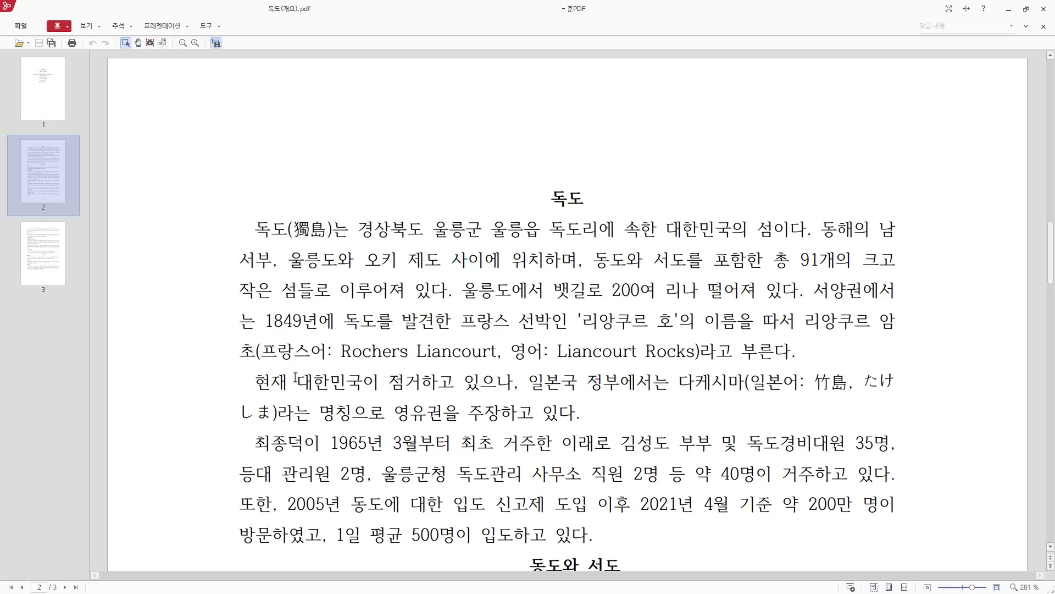
- Review the heading formatting on pages 2 and 3 of the reference file 독도(개요).pdf
{"action": "scroll", "coordinate": [295, 378], "scroll_direction": "down", "scroll_amount": 4}
{"action": "scroll", "coordinate": [295, 377], "scroll_direction": "down", "scroll_amount": 15}
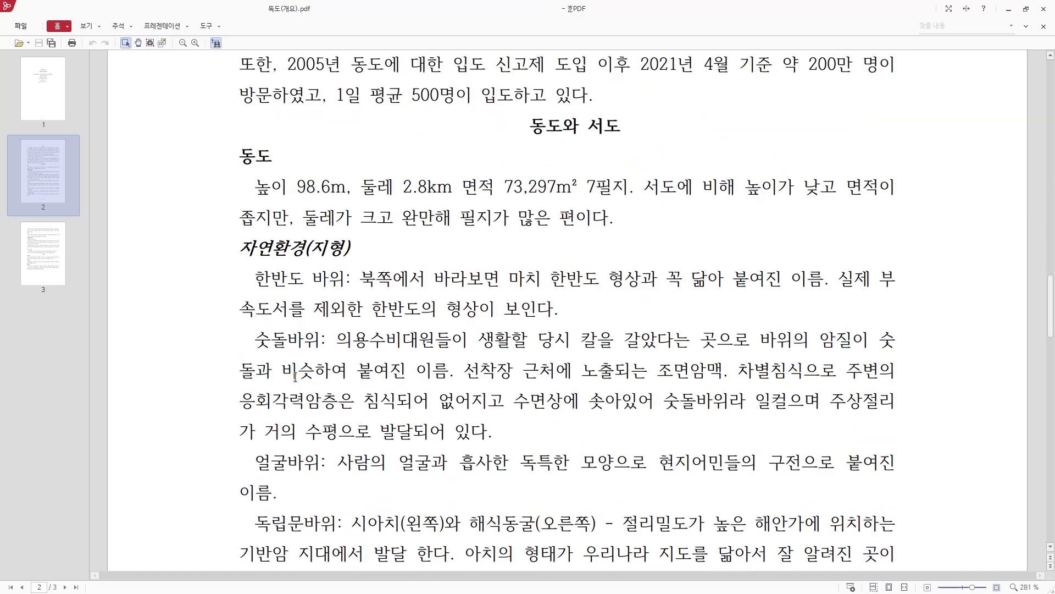
{"action": "scroll", "coordinate": [295, 377], "scroll_direction": "down", "scroll_amount": 5}
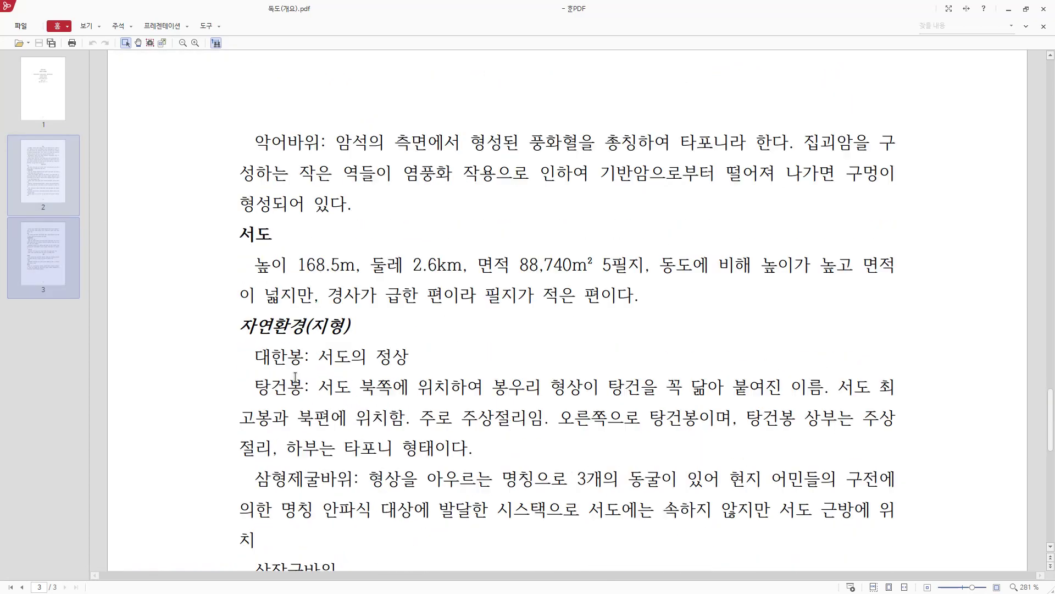
{"action": "scroll", "coordinate": [295, 377], "scroll_direction": "down", "scroll_amount": 4}
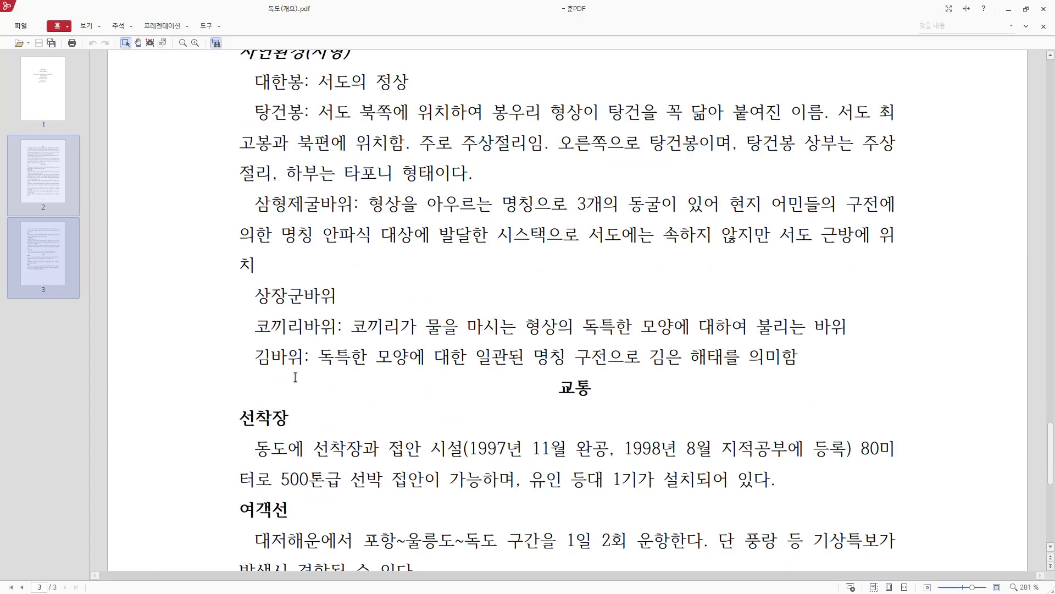
{"action": "scroll", "coordinate": [295, 377], "scroll_direction": "up", "scroll_amount": 15}
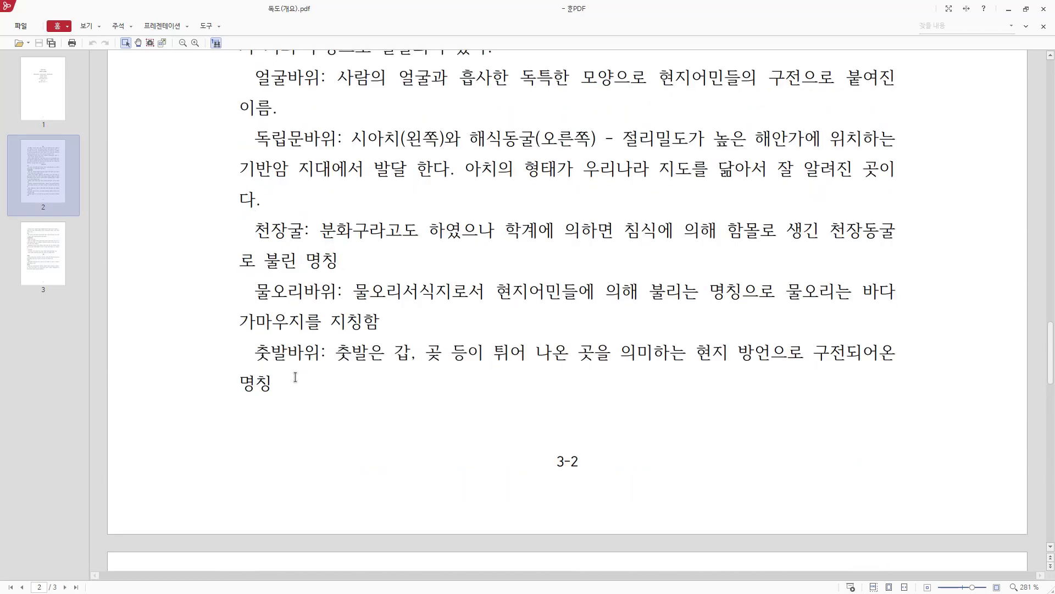
{"action": "scroll", "coordinate": [295, 377], "scroll_direction": "up", "scroll_amount": 2}
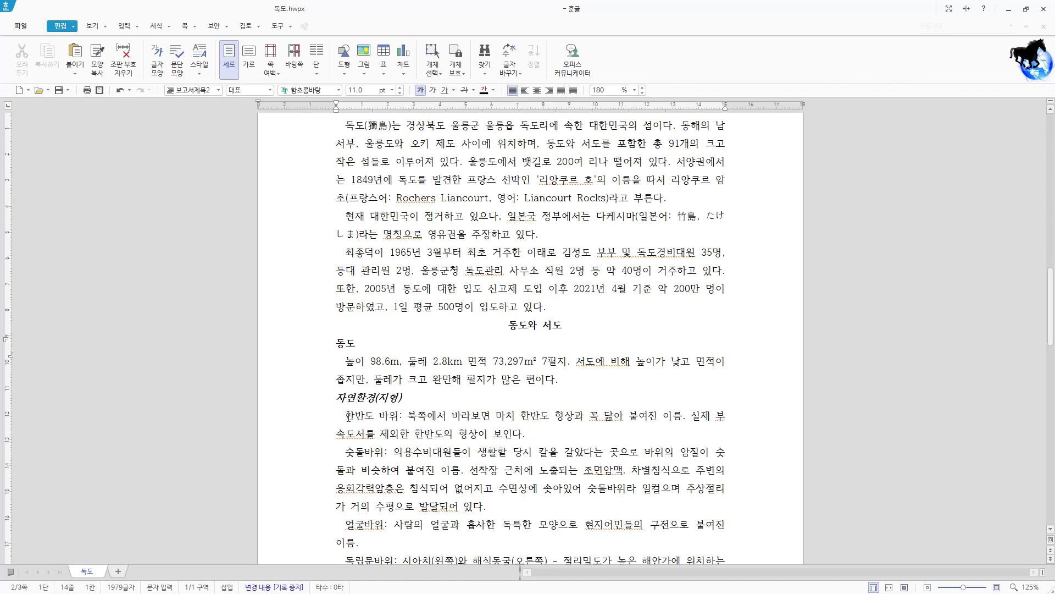
{"action": "left_click_drag", "start_coordinate": [352, 417], "coordinate": [374, 453]}
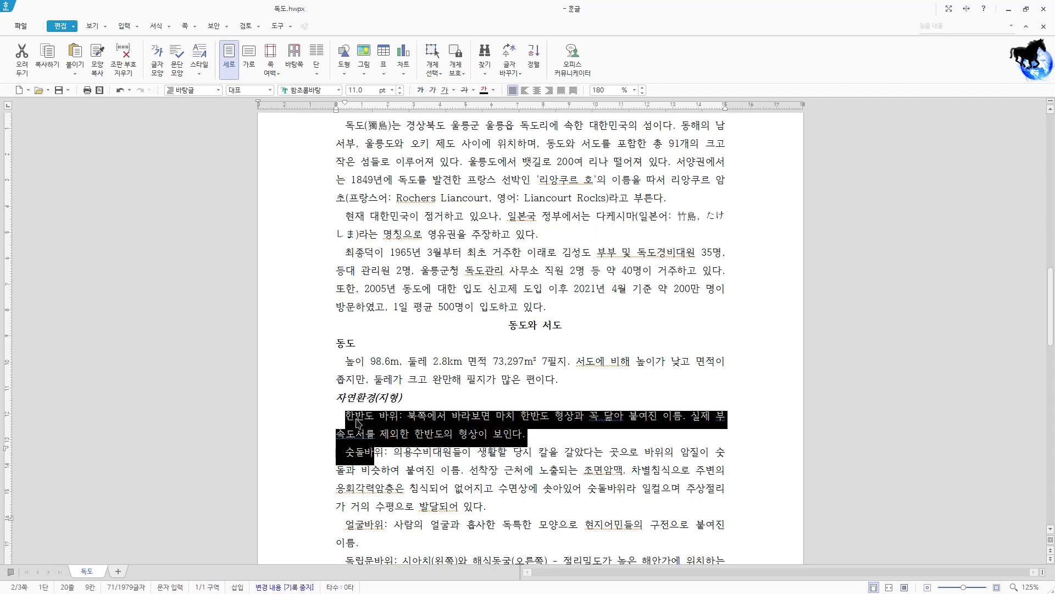
{"action": "left_click", "coordinate": [358, 422]}
{"action": "scroll", "coordinate": [357, 423], "scroll_direction": "down", "scroll_amount": 2}
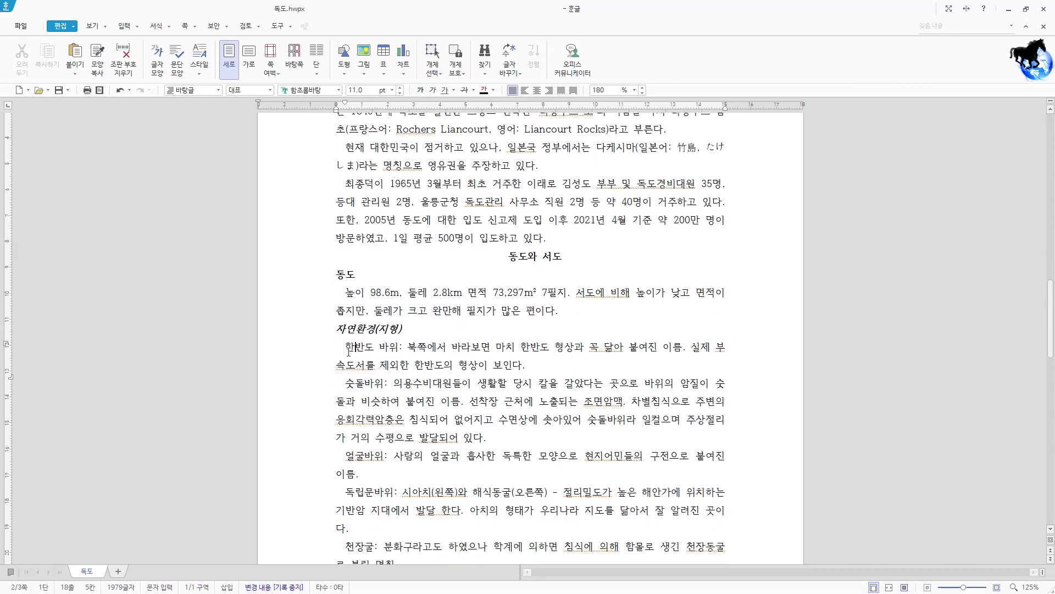
{"action": "left_click_drag", "start_coordinate": [343, 347], "coordinate": [385, 388]}
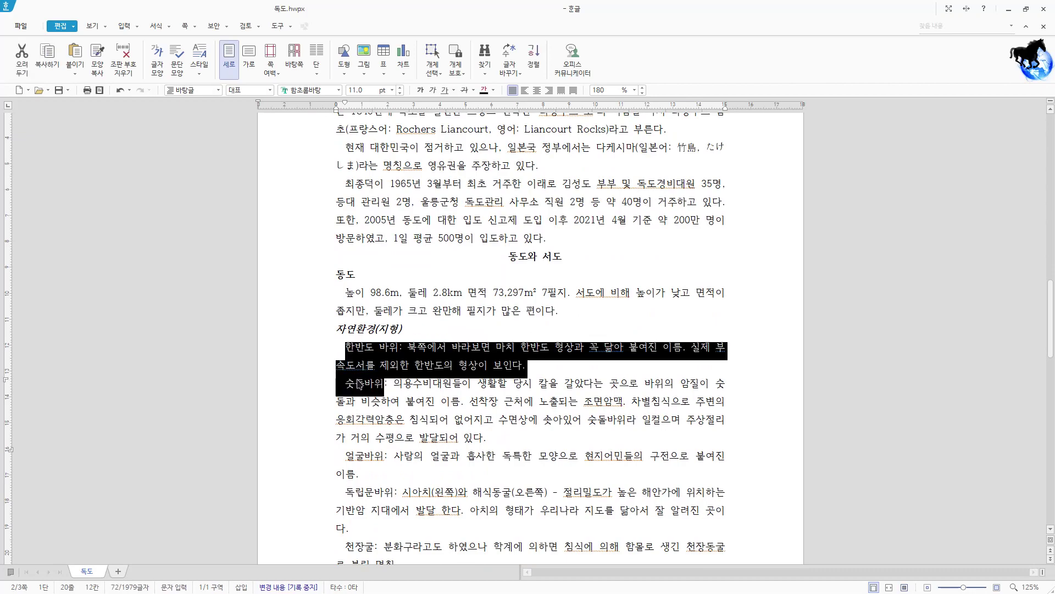
{"action": "left_click", "coordinate": [347, 353]}
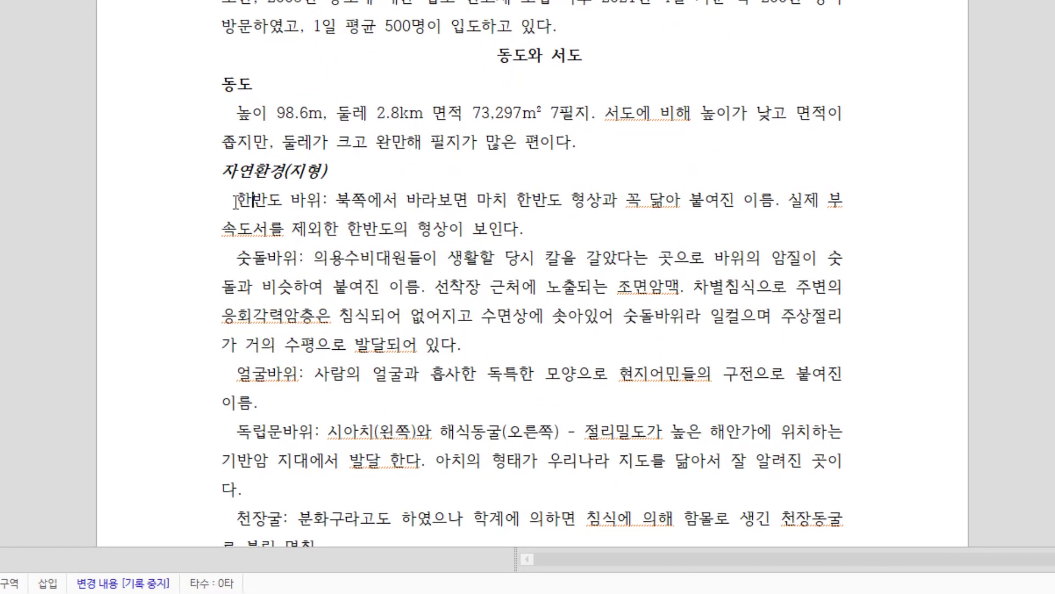
{"action": "scroll", "coordinate": [228, 289], "scroll_direction": "down", "scroll_amount": 1}
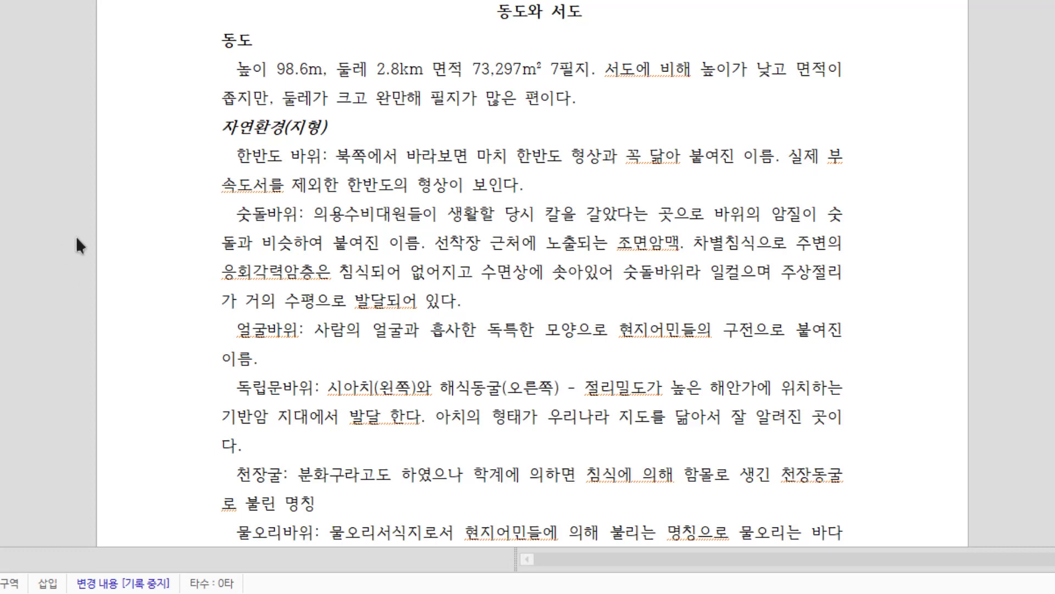
- Try hanging indents in the 동도 section that align wrapped lines after the colon for 한반도 바위, 숫돌바위, 얼굴바위 and 독립문바위
{"action": "left_click", "coordinate": [251, 156]}
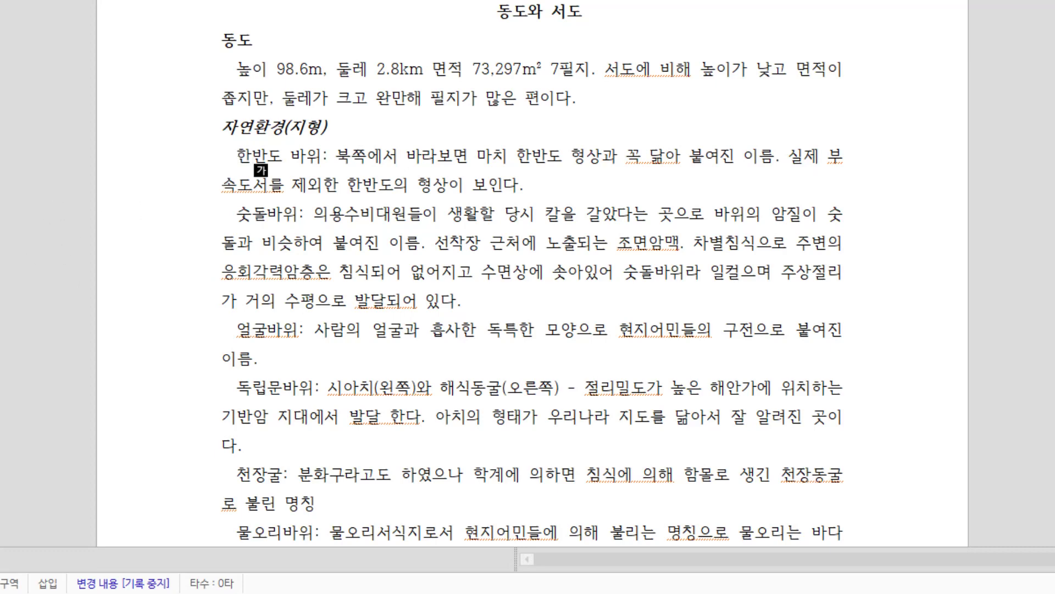
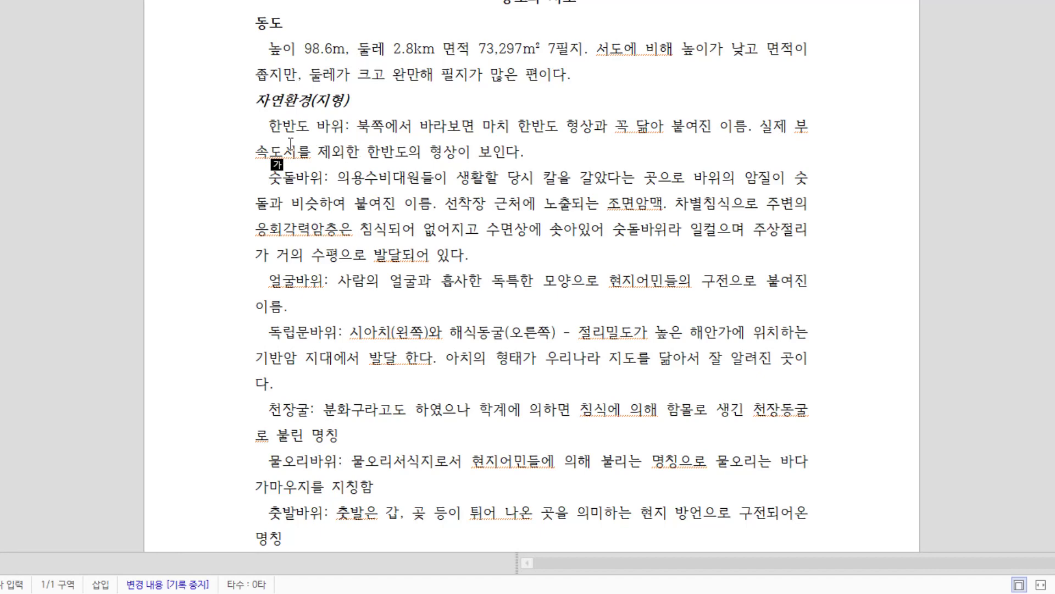
{"action": "left_click", "coordinate": [256, 152]}
{"action": "key", "text": "shift+Tab"}
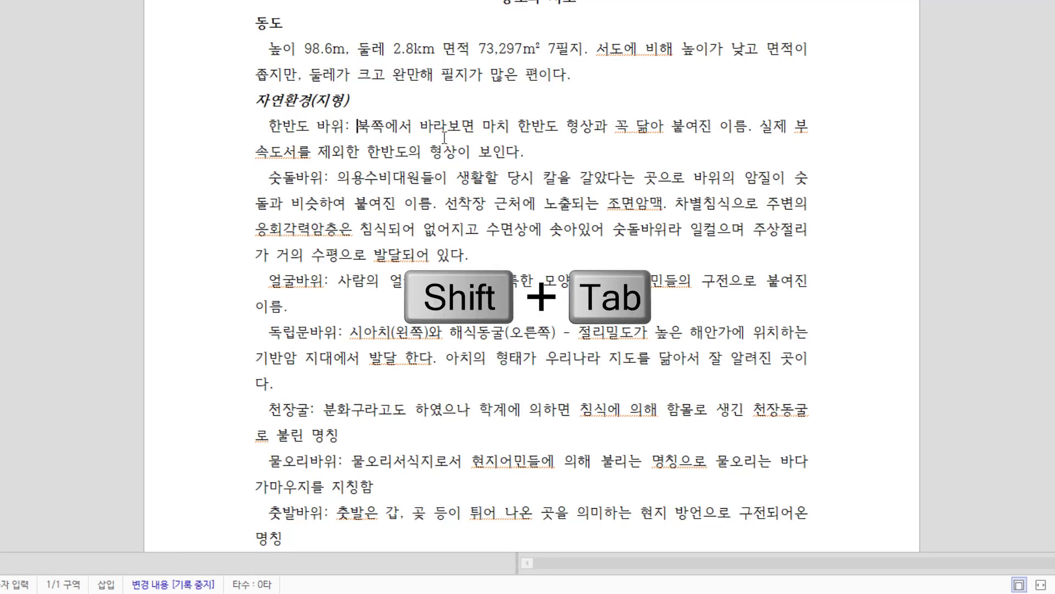
{"action": "left_click", "coordinate": [341, 178]}
{"action": "key", "text": "shift+Tab"}
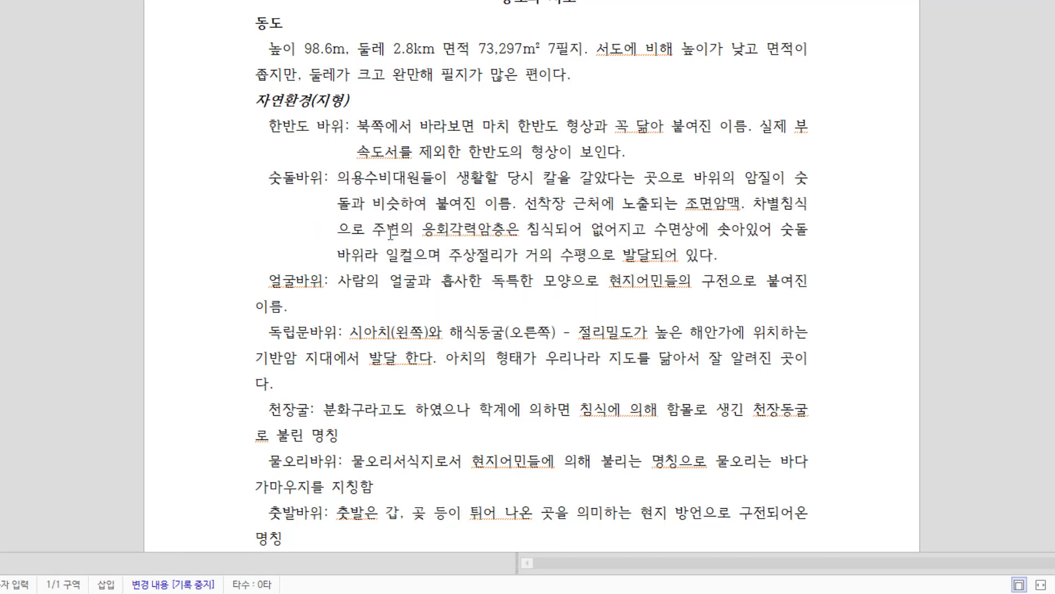
{"action": "left_click", "coordinate": [339, 281]}
{"action": "key", "text": "shift+Tab"}
{"action": "left_click", "coordinate": [351, 333]}
{"action": "key", "text": "shift+Tab"}
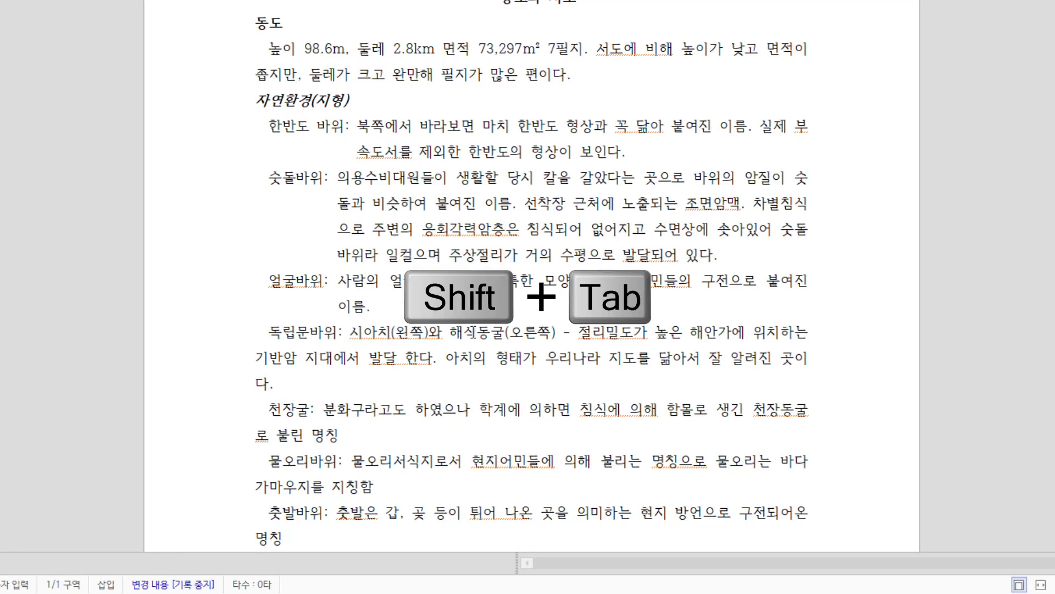
- Try the same hanging indents after the colon for the 천장굴, 물오리바위 and 춧발바위 paragraphs
{"action": "left_click", "coordinate": [324, 409]}
{"action": "key", "text": "shift+Tab"}
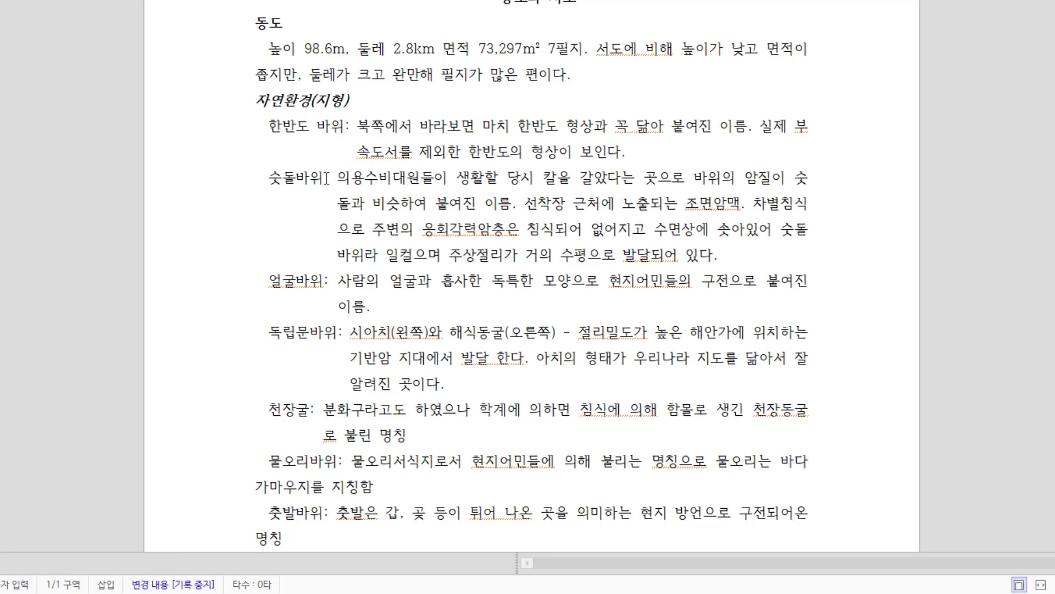
{"action": "left_click", "coordinate": [352, 461]}
{"action": "key", "text": "shift+Tab"}
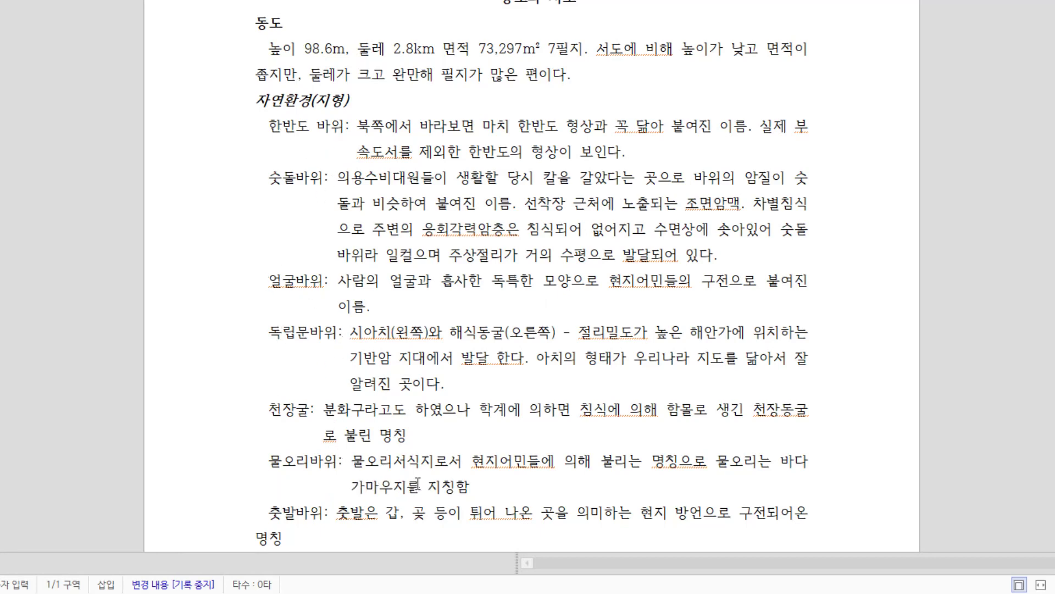
{"action": "key", "text": "Down"}
{"action": "key", "text": "Down"}
{"action": "key", "text": "shift+Tab"}
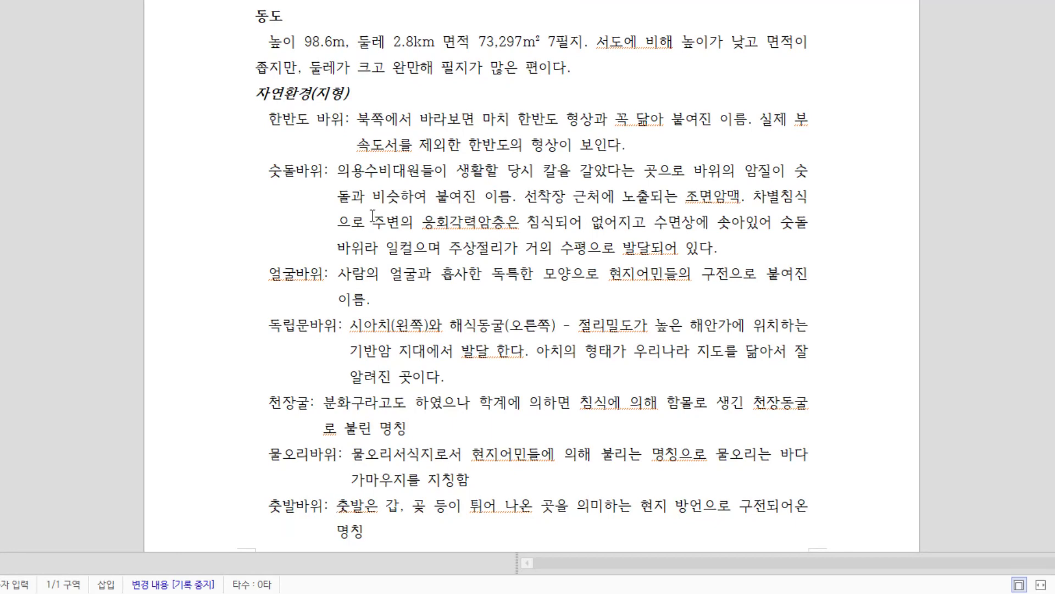
{"action": "key", "text": "Hangul"}
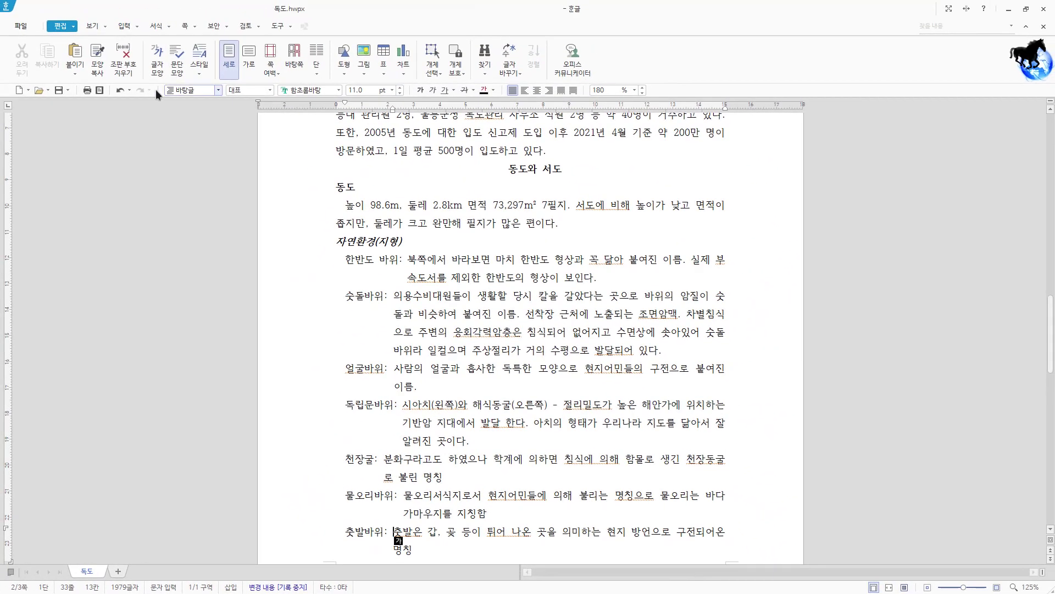
- Undo all the hanging indents from 춧발바위 back to 한반도 바위
{"action": "left_click", "coordinate": [121, 91]}
{"action": "left_click", "coordinate": [120, 91]}
{"action": "left_click", "coordinate": [121, 91]}
{"action": "left_click", "coordinate": [120, 91]}
{"action": "left_click", "coordinate": [120, 91]}
{"action": "left_click", "coordinate": [120, 92]}
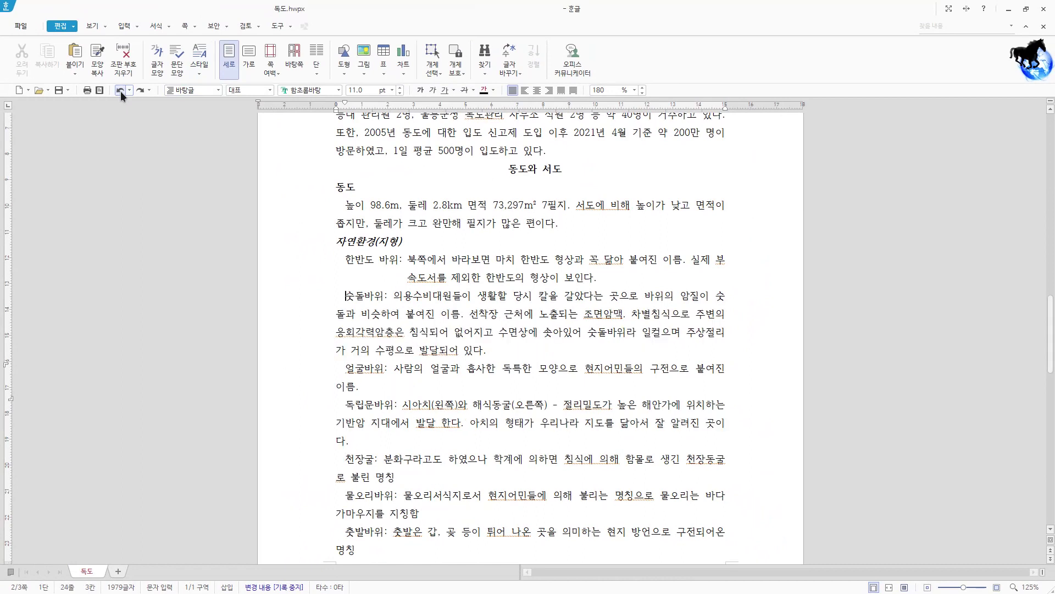
{"action": "left_click", "coordinate": [120, 92]}
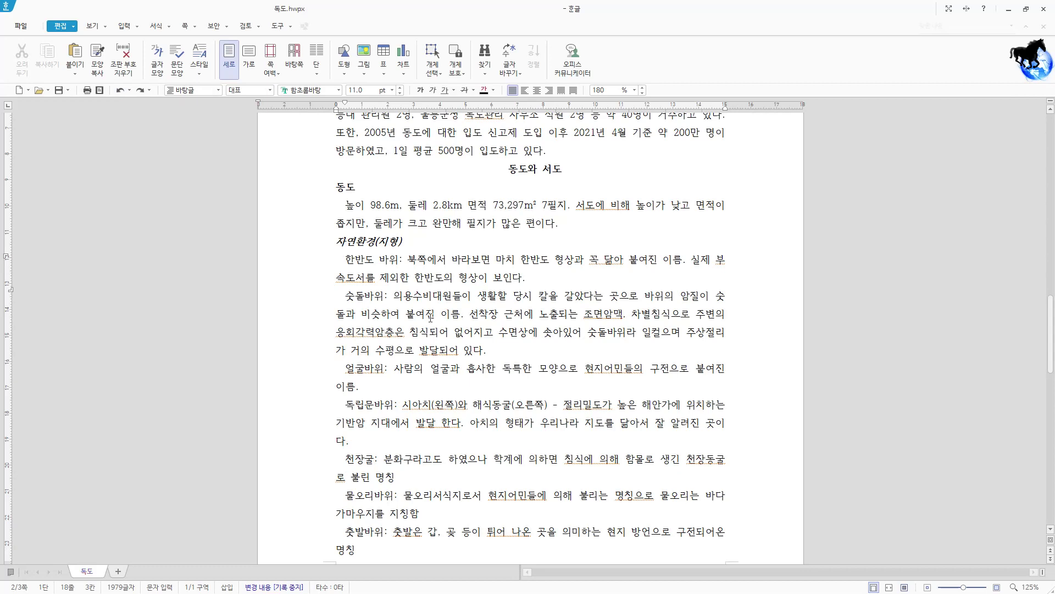
- Insert three empty lines after the 악어바위 paragraph, above the heading 서도
{"action": "scroll", "coordinate": [430, 317], "scroll_direction": "down", "scroll_amount": 6}
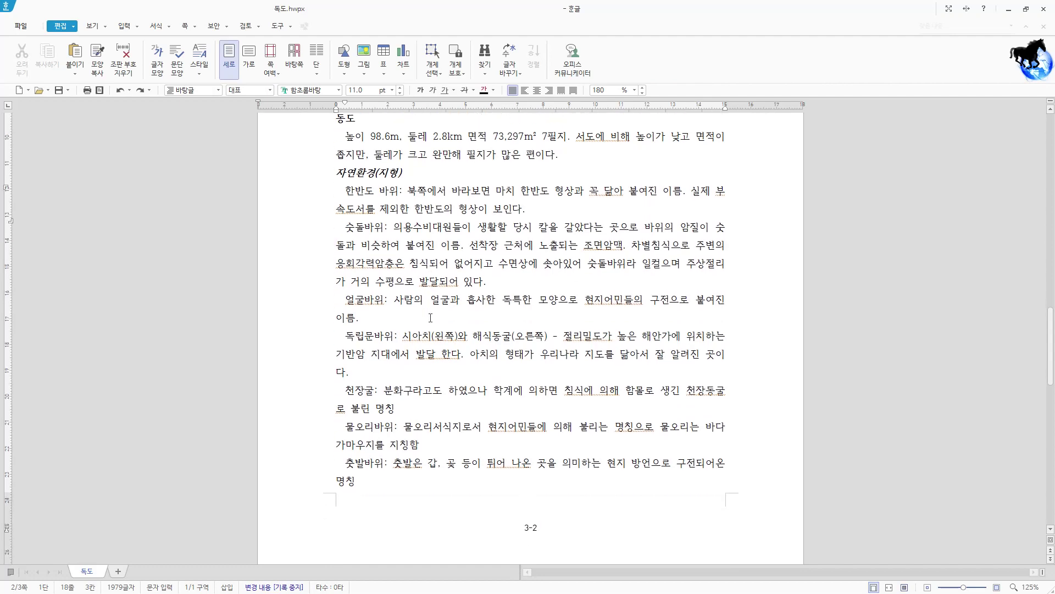
{"action": "scroll", "coordinate": [430, 317], "scroll_direction": "down", "scroll_amount": 1}
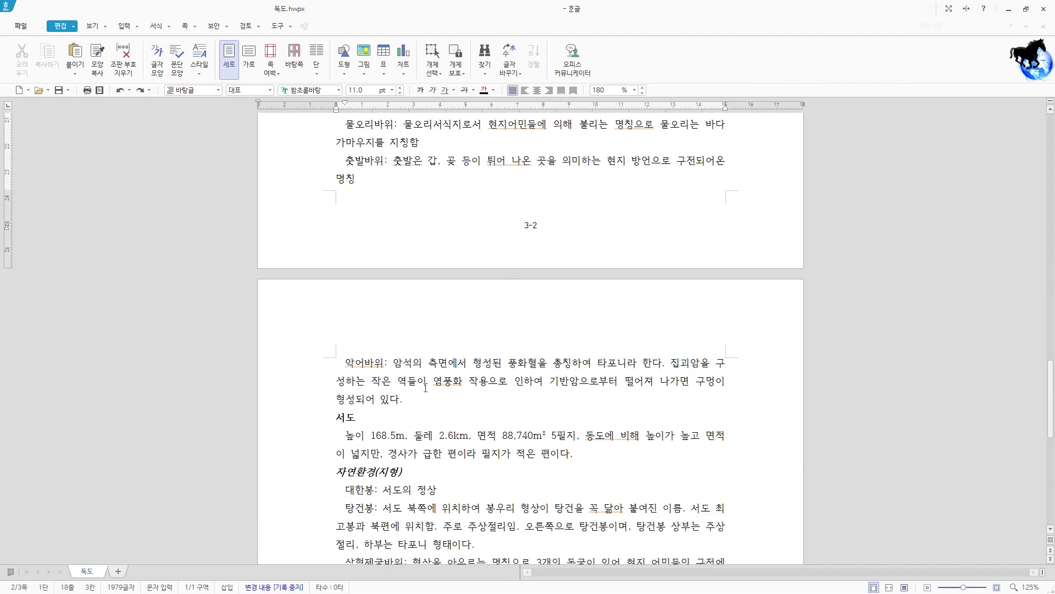
{"action": "left_click", "coordinate": [423, 399]}
{"action": "key", "text": "Return"}
{"action": "key", "text": "Return"}
{"action": "key", "text": "Return"}
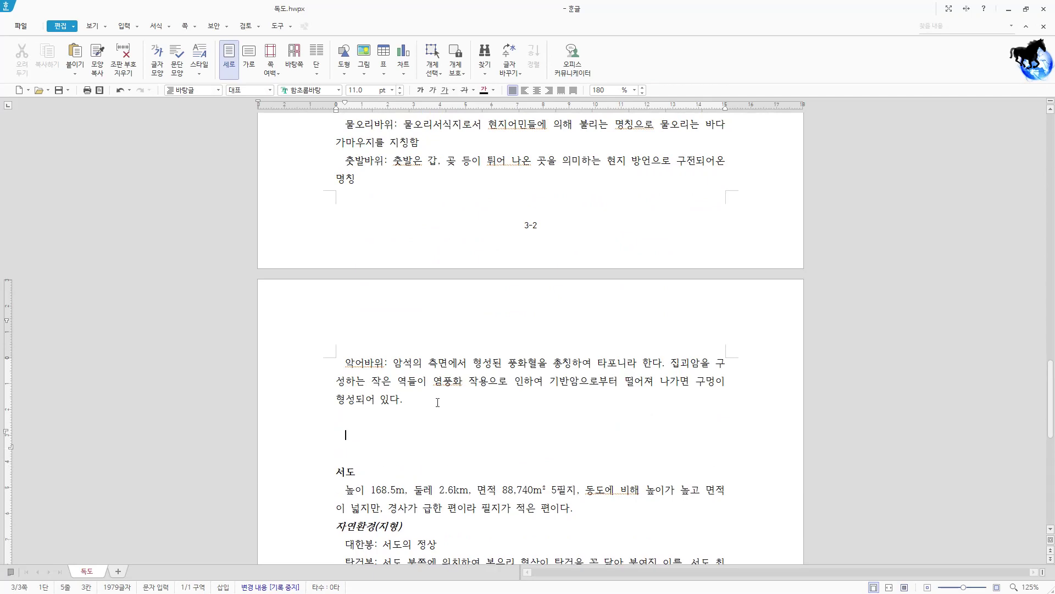
- Switch to the Wikipedia article 독도 in the browser and copy the 기후 weather table's rows from 월 to 강수량(mm)
{"action": "key", "text": "alt+Tab"}
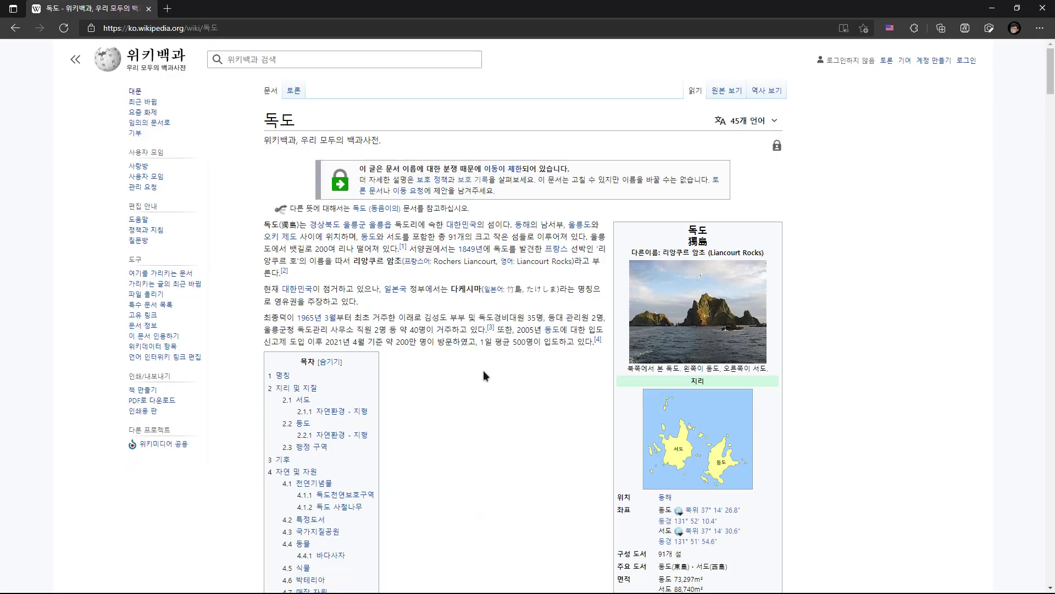
{"action": "scroll", "coordinate": [483, 372], "scroll_direction": "down", "scroll_amount": 8}
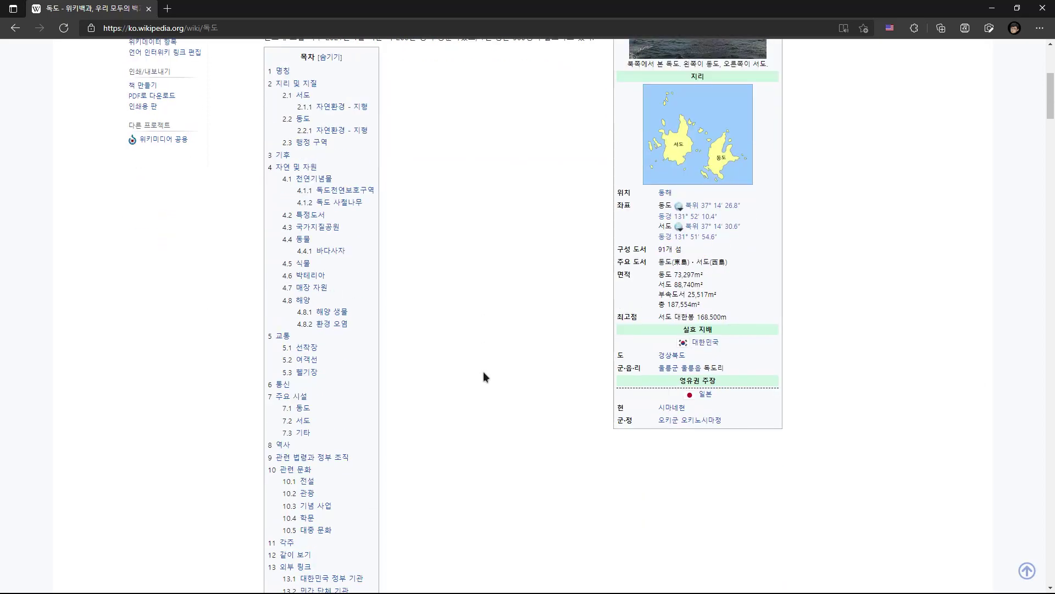
{"action": "scroll", "coordinate": [483, 371], "scroll_direction": "down", "scroll_amount": 15}
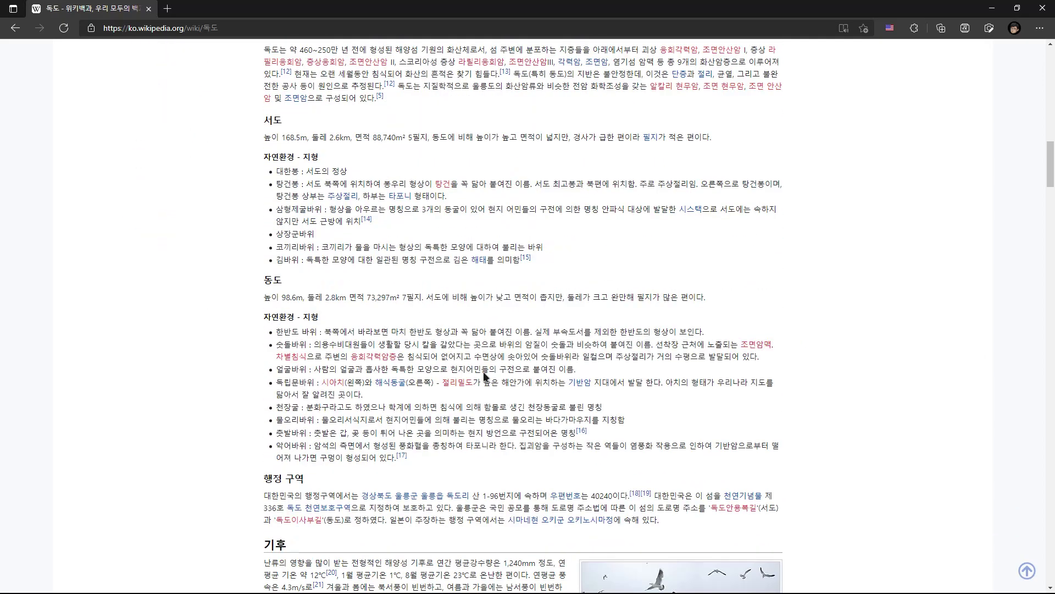
{"action": "scroll", "coordinate": [483, 371], "scroll_direction": "down", "scroll_amount": 4}
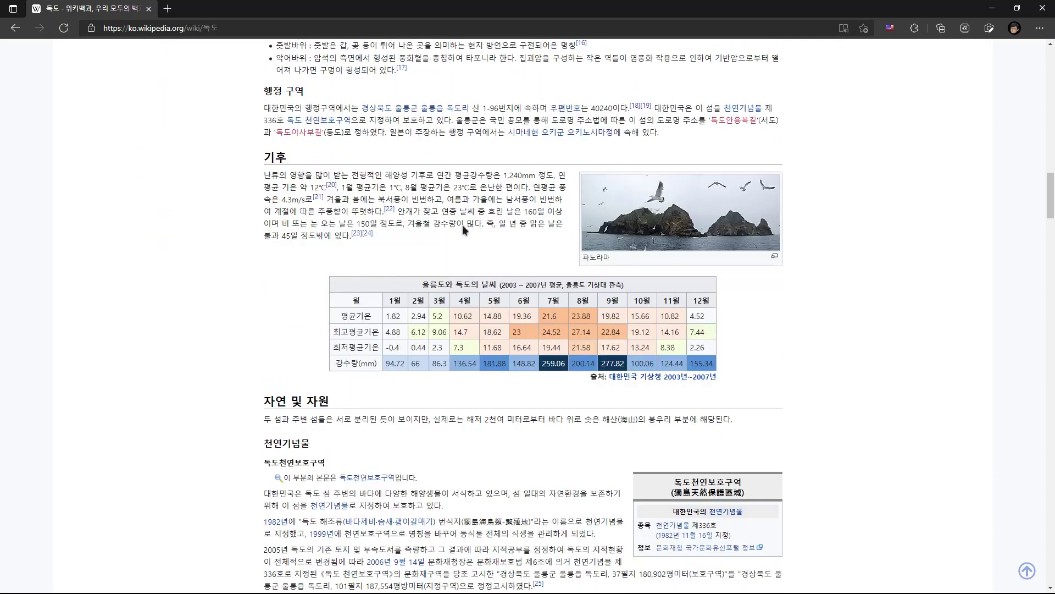
{"action": "left_click_drag", "start_coordinate": [422, 285], "coordinate": [522, 281]}
{"action": "left_click_drag", "start_coordinate": [353, 300], "coordinate": [712, 361]}
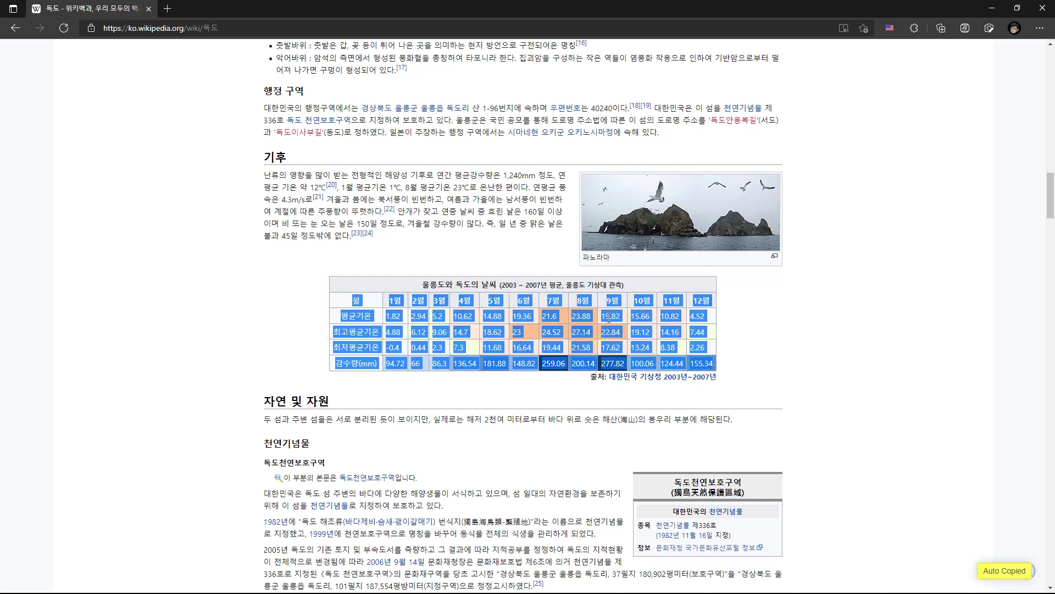
{"action": "right_click", "coordinate": [524, 302]}
{"action": "left_click", "coordinate": [554, 315]}
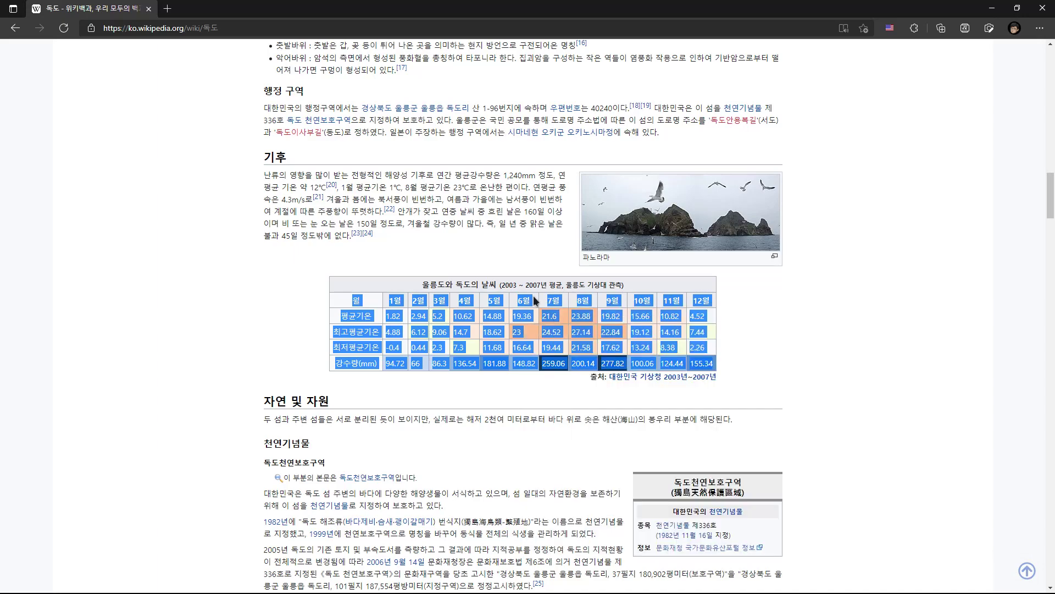
- Switch back to the 독도 document in 한글 and remove the first-line indent from the middle empty line above 서도
{"action": "key", "text": "alt+Tab"}
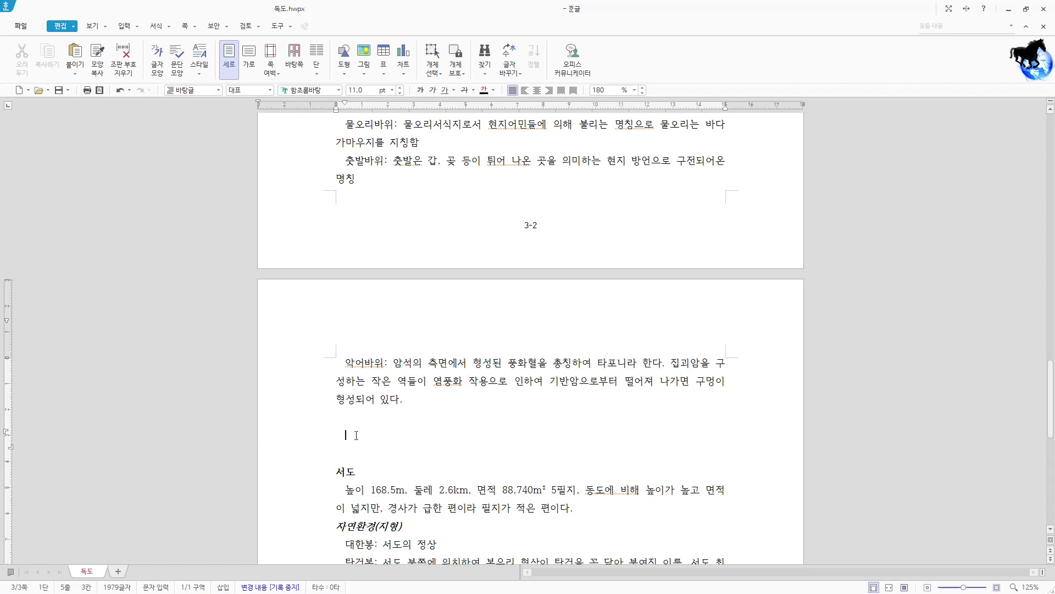
{"action": "left_click", "coordinate": [334, 436]}
{"action": "left_click_drag", "start_coordinate": [344, 104], "coordinate": [337, 110]}
- Try pasting the copied weather table with 원본 형식 유지, and undo the paste
{"action": "key", "text": "ctrl+v"}
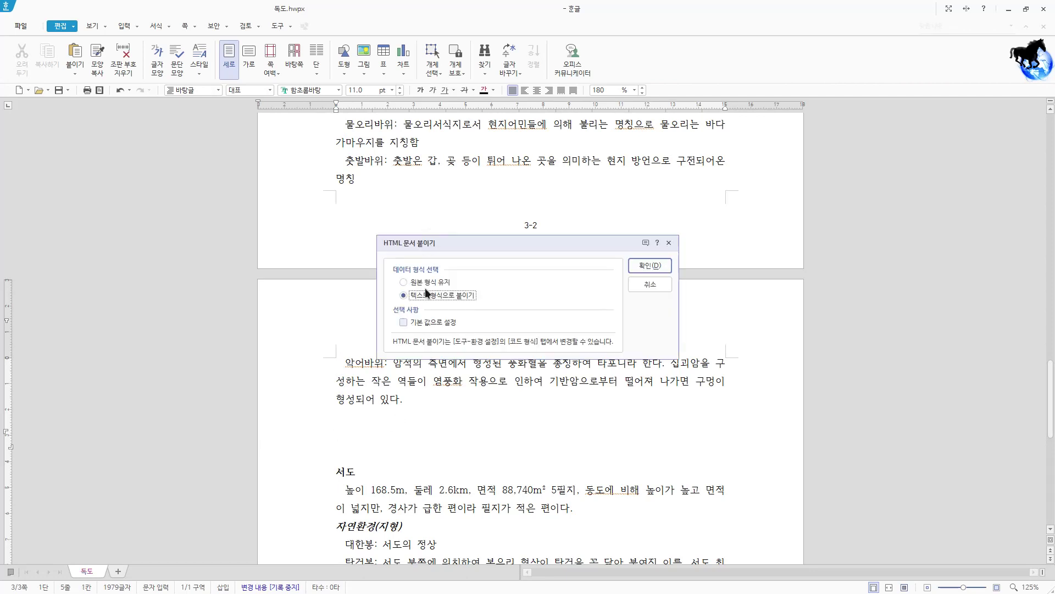
{"action": "left_click", "coordinate": [437, 282]}
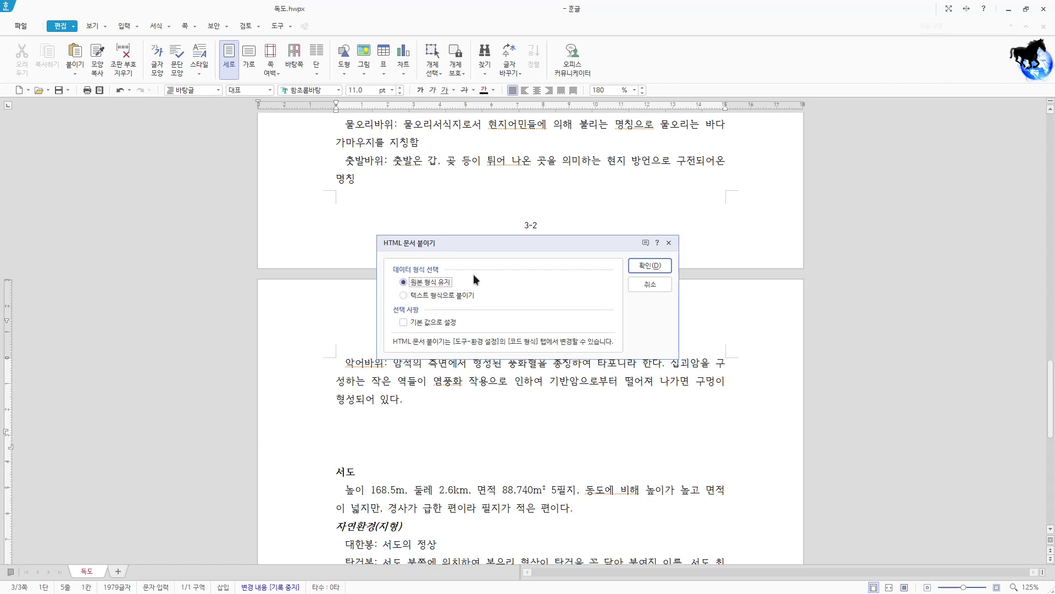
{"action": "left_click", "coordinate": [644, 266]}
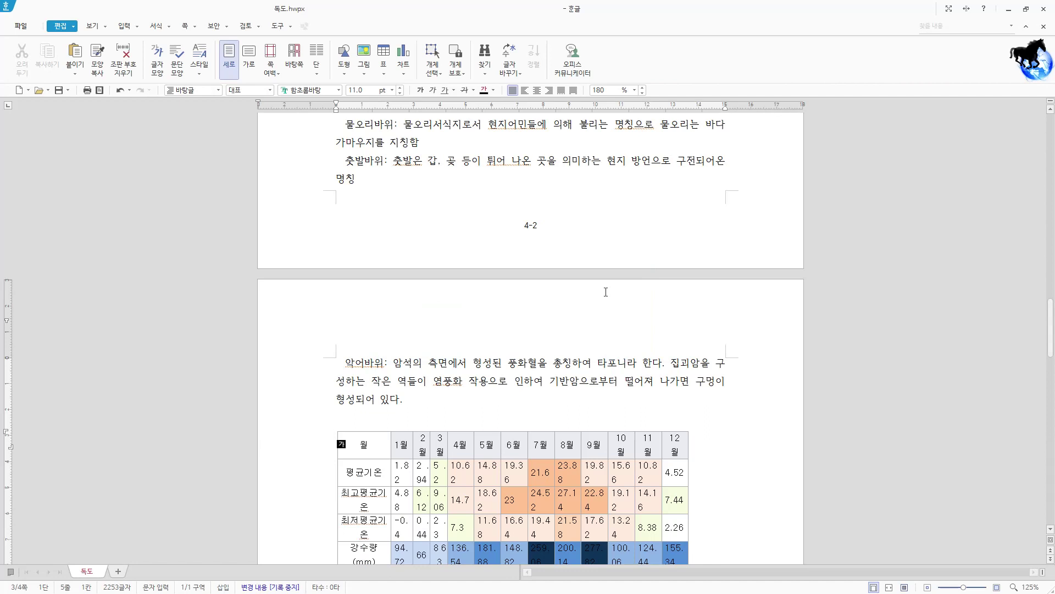
{"action": "scroll", "coordinate": [606, 292], "scroll_direction": "down", "scroll_amount": 5}
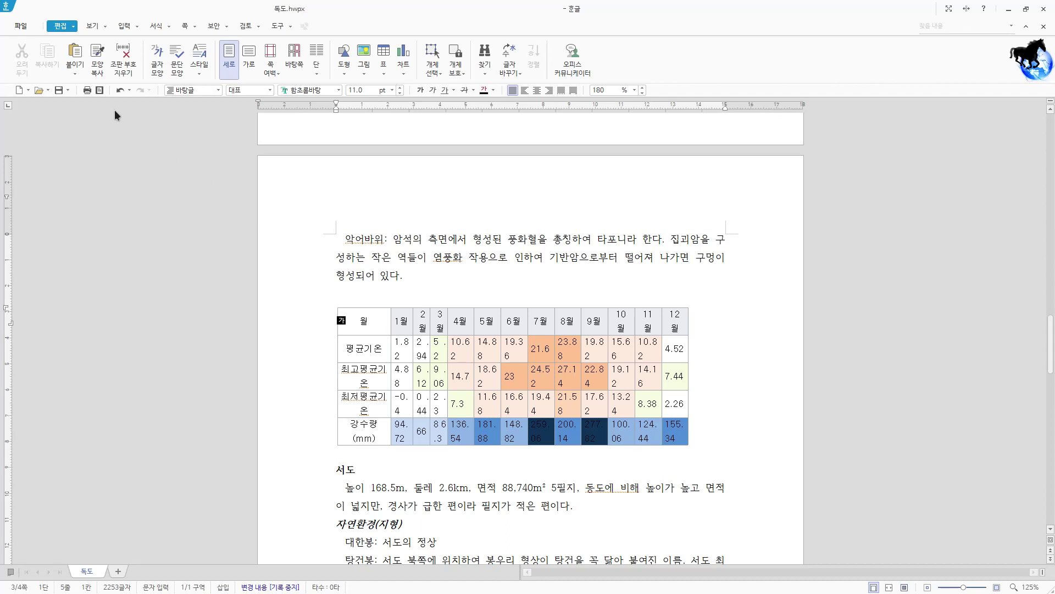
{"action": "left_click", "coordinate": [118, 90]}
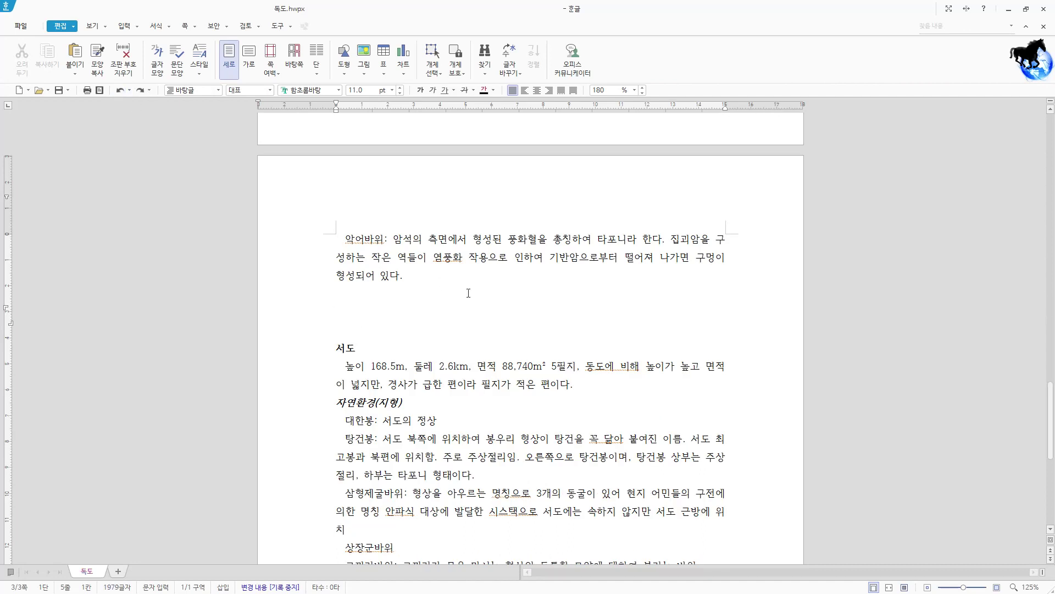
- Paste the weather data above the heading 서도 with the 텍스트 형식으로 붙이기 option
{"action": "key", "text": "ctrl+v"}
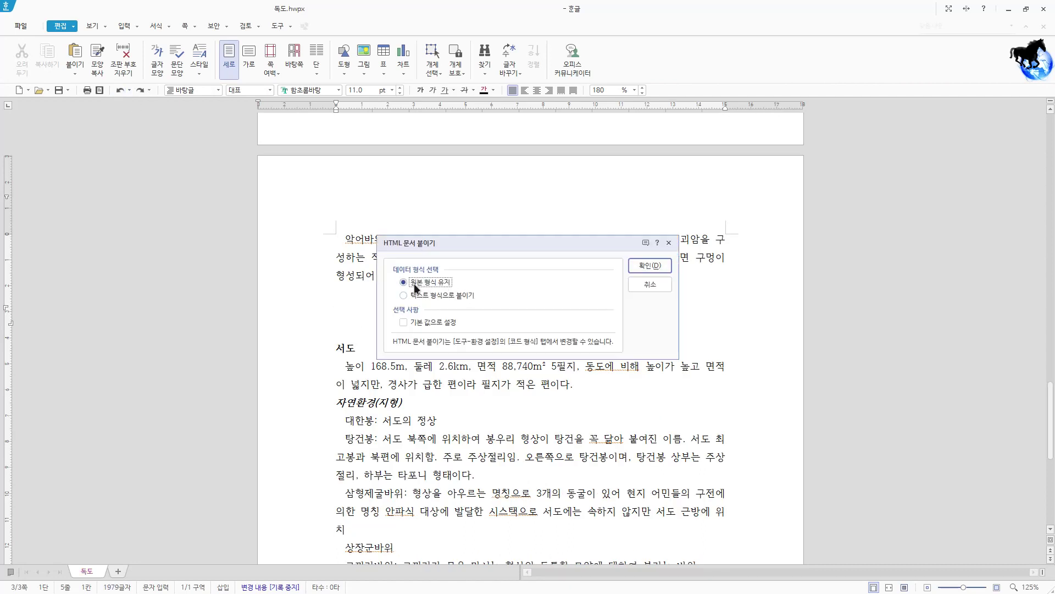
{"action": "left_click", "coordinate": [436, 295]}
{"action": "left_click", "coordinate": [652, 266]}
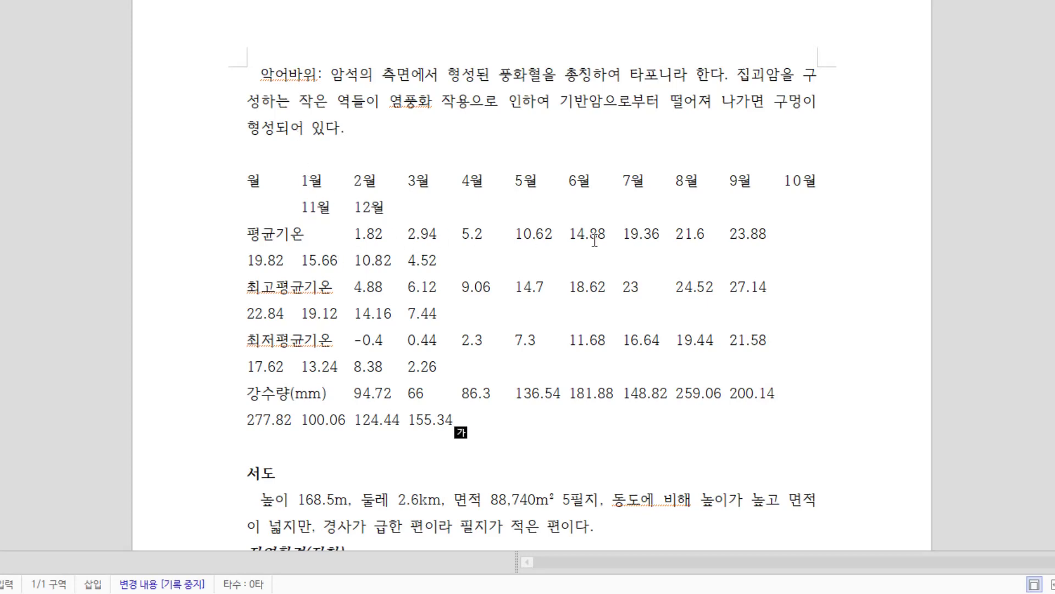
- Convert the weather text from 월 through 강수량(mm) into a table with 문자열을 표로, using 자동으로 넣기
{"action": "left_click", "coordinate": [316, 205]}
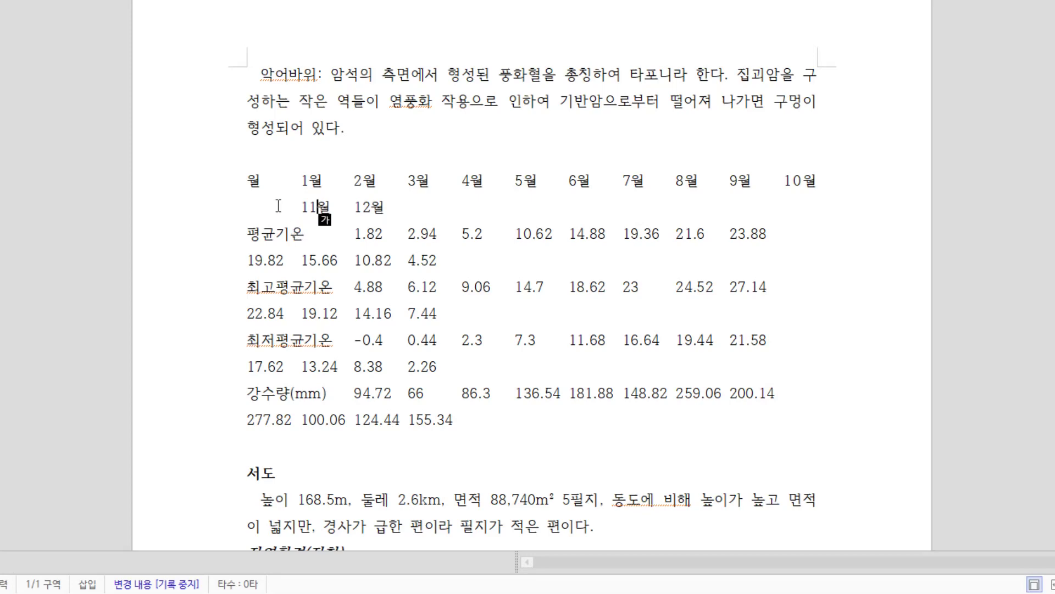
{"action": "left_click", "coordinate": [251, 181]}
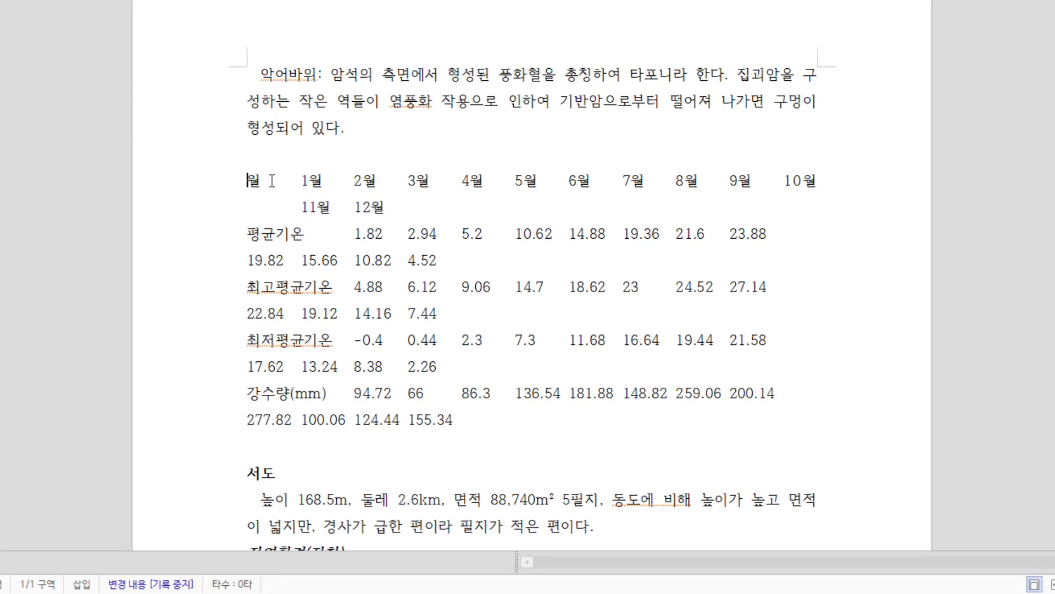
{"action": "left_click_drag", "start_coordinate": [183, 186], "coordinate": [182, 424]}
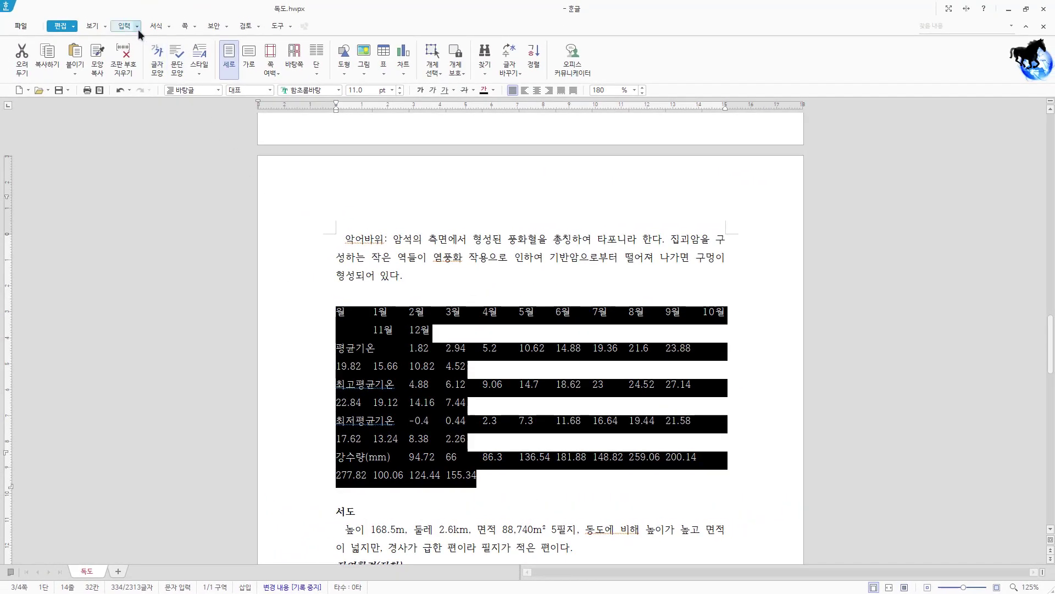
{"action": "left_click", "coordinate": [138, 27]}
{"action": "mouse_move", "coordinate": [216, 123]}
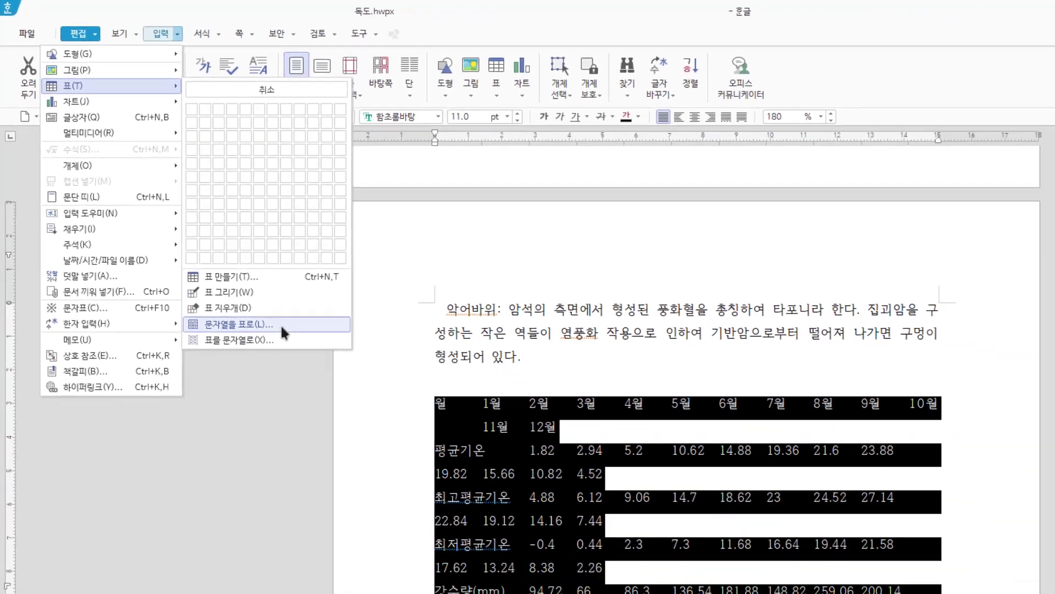
{"action": "left_click", "coordinate": [374, 433]}
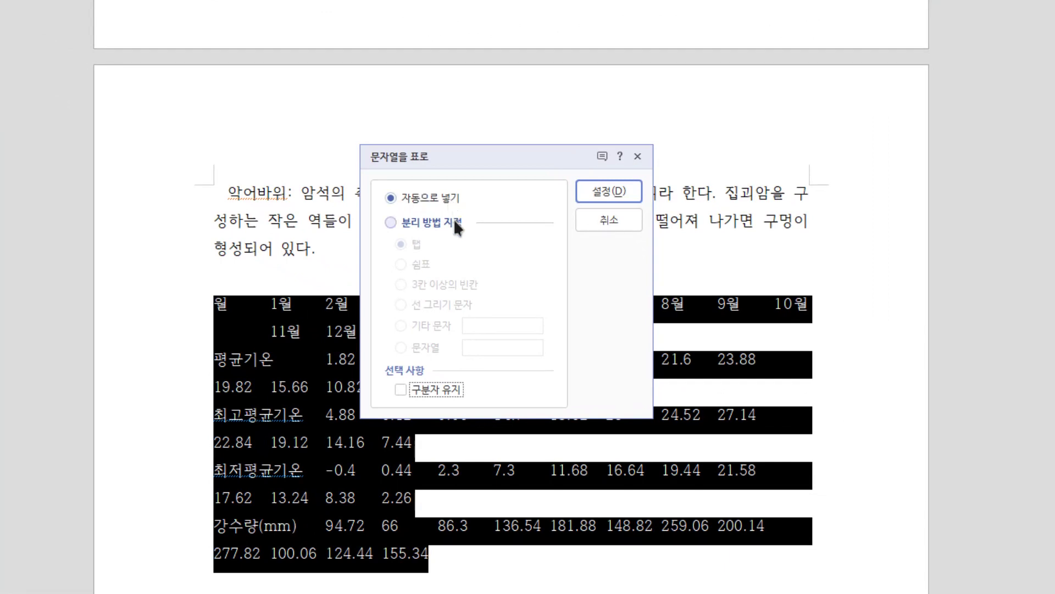
{"action": "left_click", "coordinate": [404, 223]}
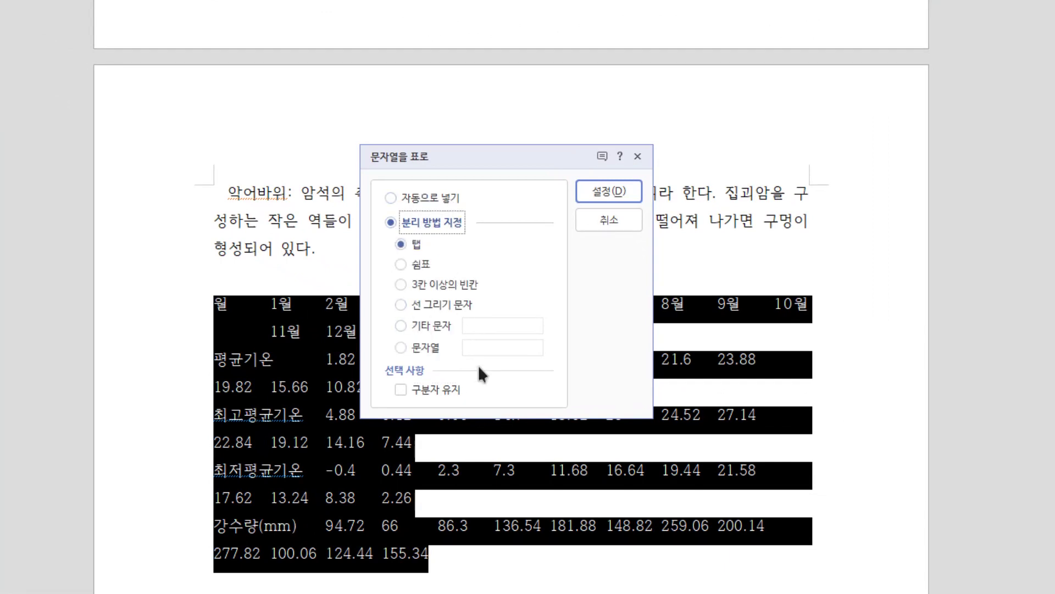
{"action": "left_click", "coordinate": [391, 196]}
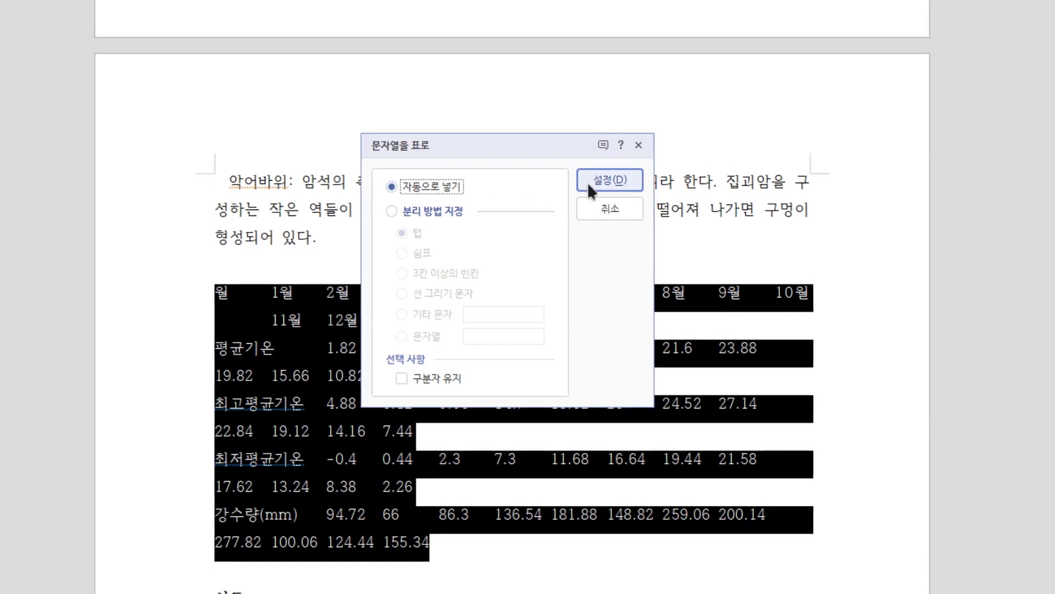
{"action": "left_click", "coordinate": [610, 184]}
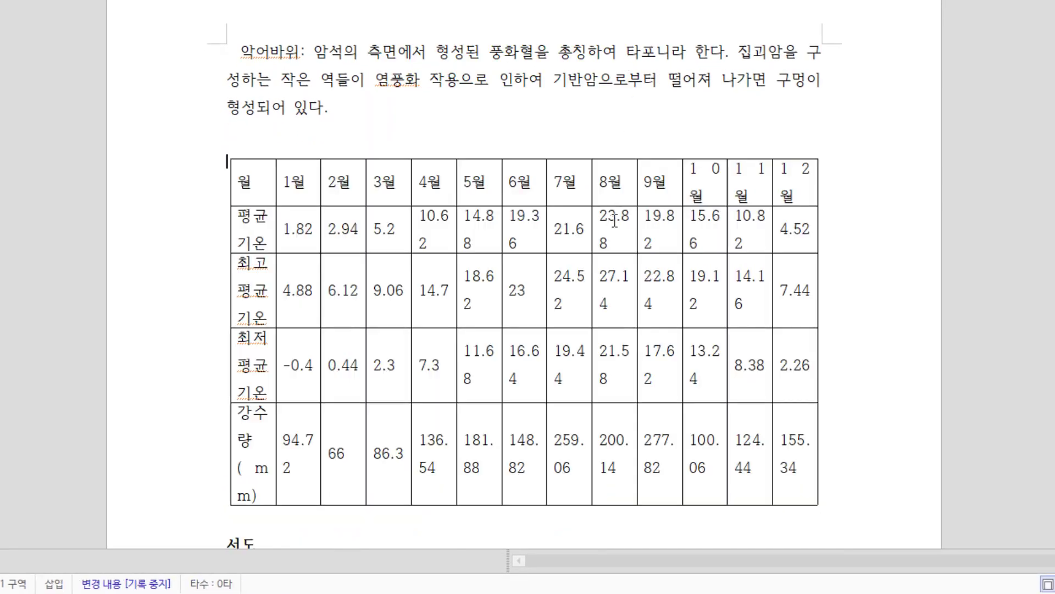
{"action": "scroll", "coordinate": [615, 220], "scroll_direction": "down", "scroll_amount": 3}
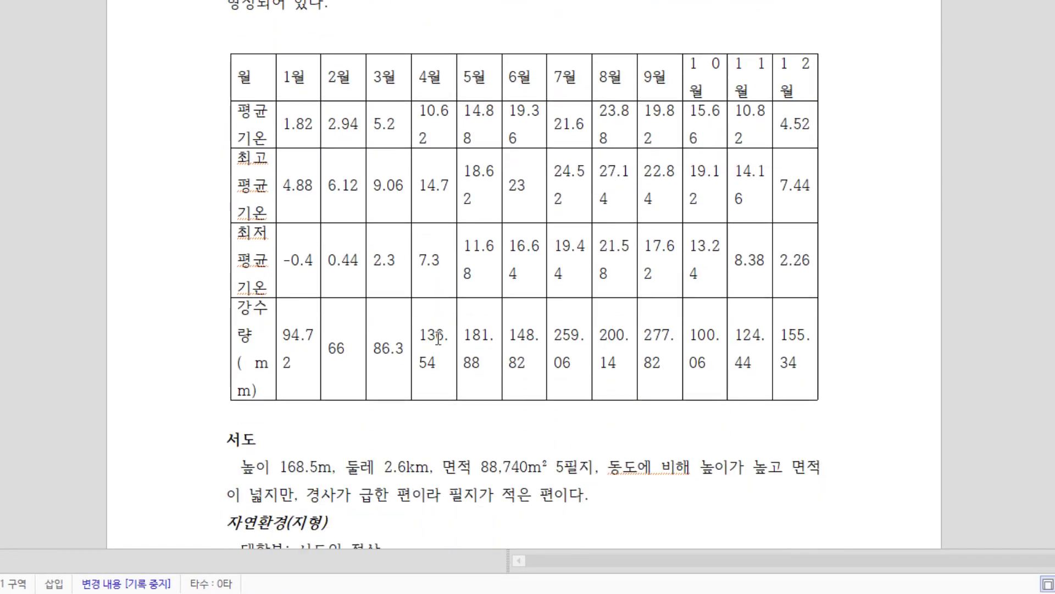
{"action": "scroll", "coordinate": [438, 337], "scroll_direction": "down", "scroll_amount": 2}
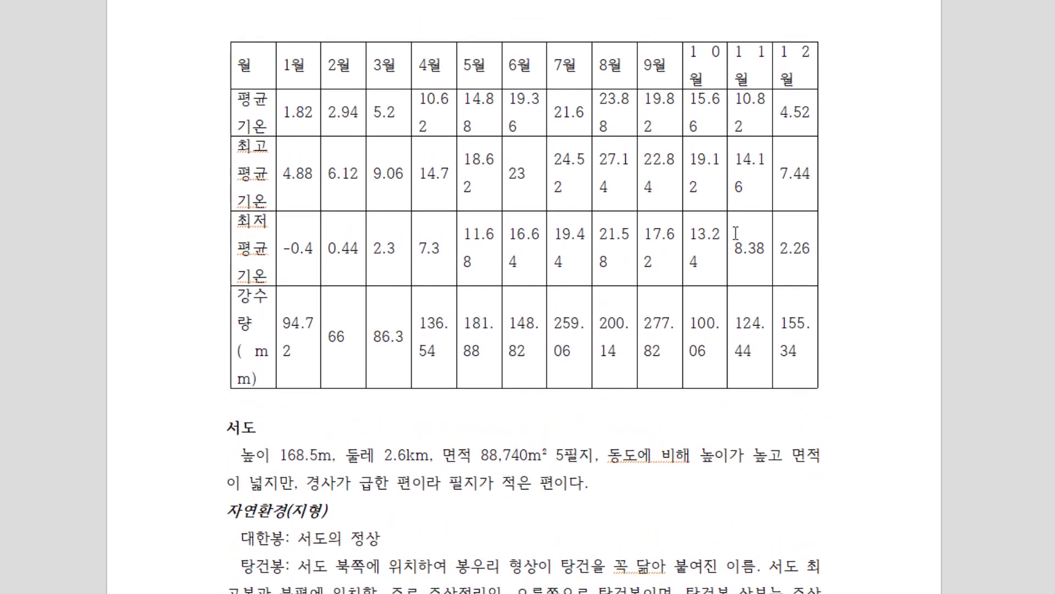
{"action": "left_click", "coordinate": [228, 45]}
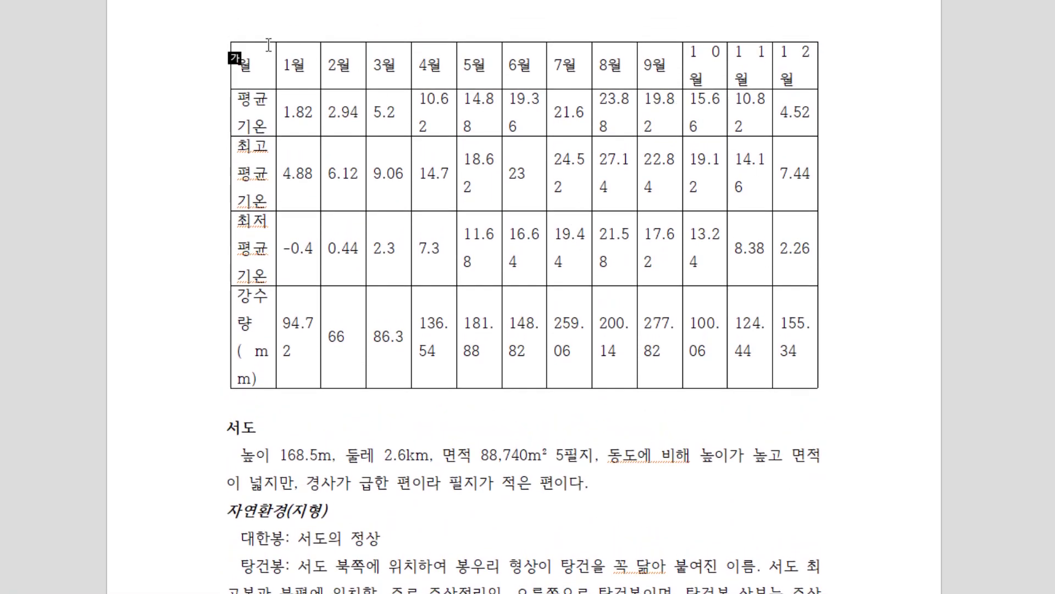
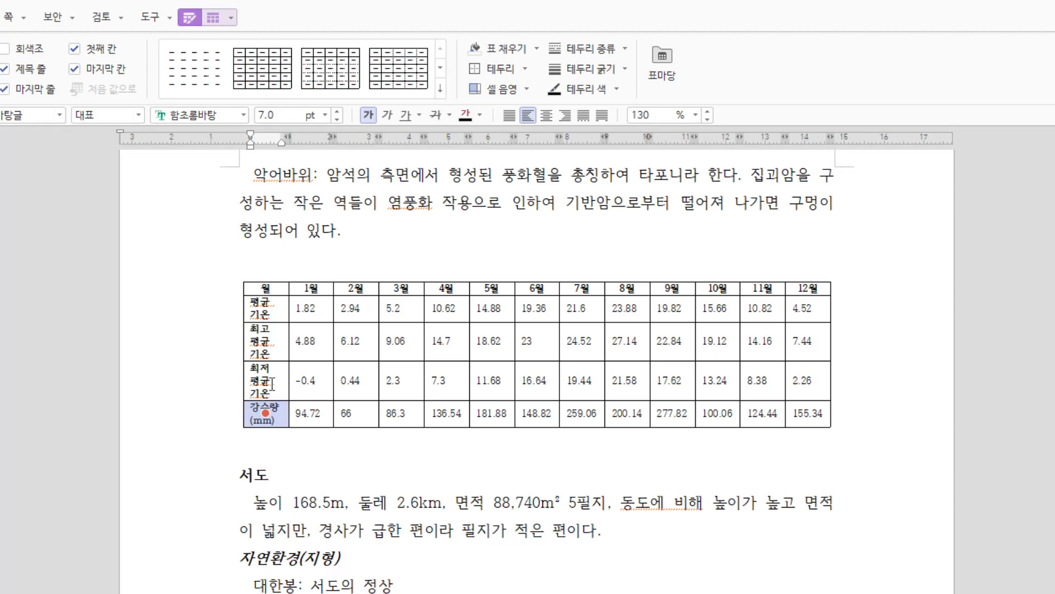
- Slightly increase the height of all rows in the weather table above 서도
{"action": "left_click_drag", "start_coordinate": [266, 288], "coordinate": [809, 413]}
{"action": "key", "text": "ctrl+Down"}
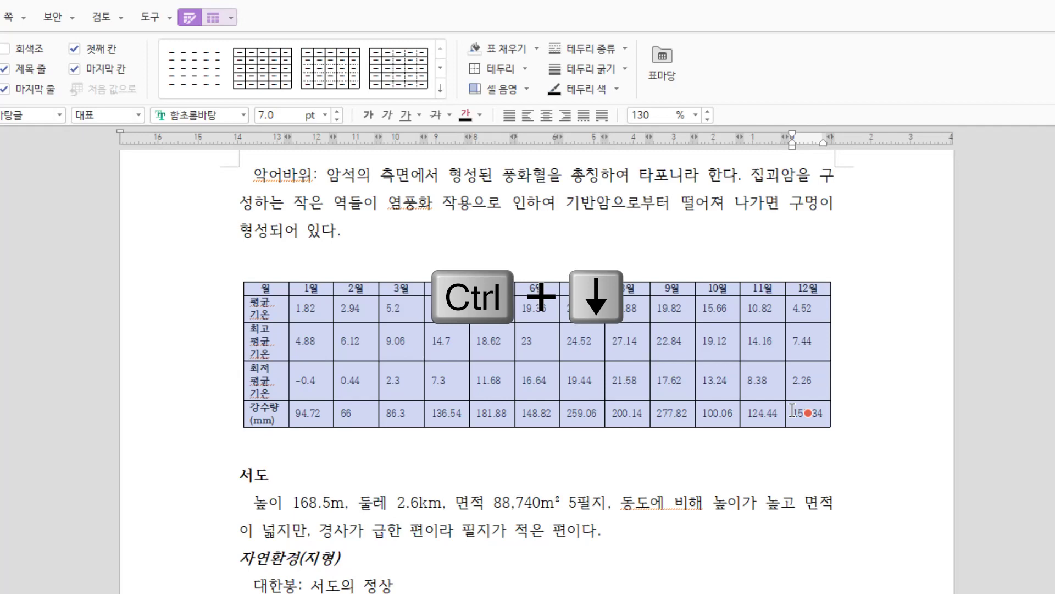
{"action": "key", "text": "ctrl+Down"}
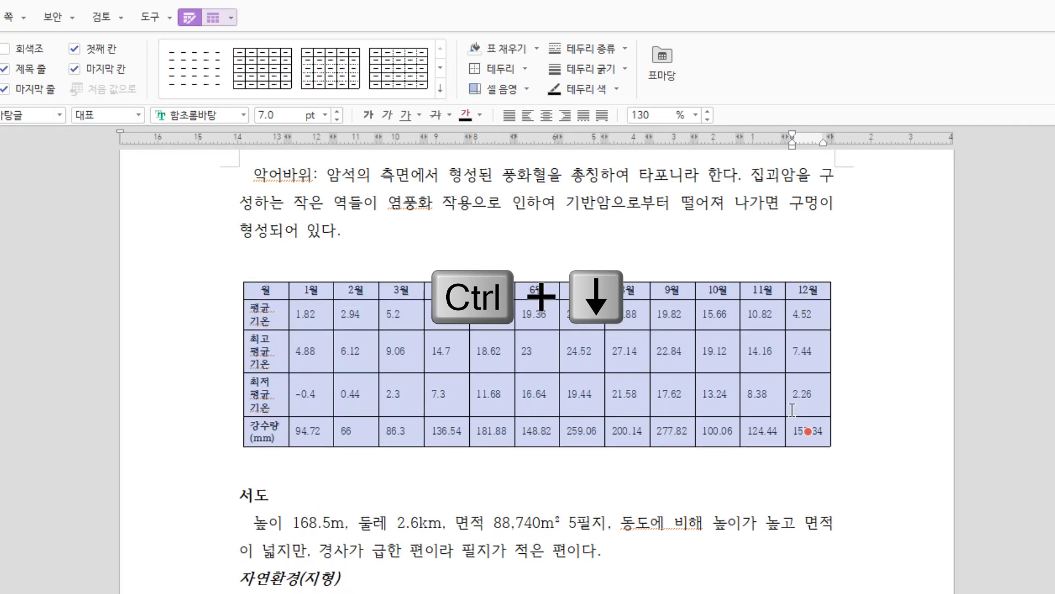
{"action": "key", "text": "ctrl+Down"}
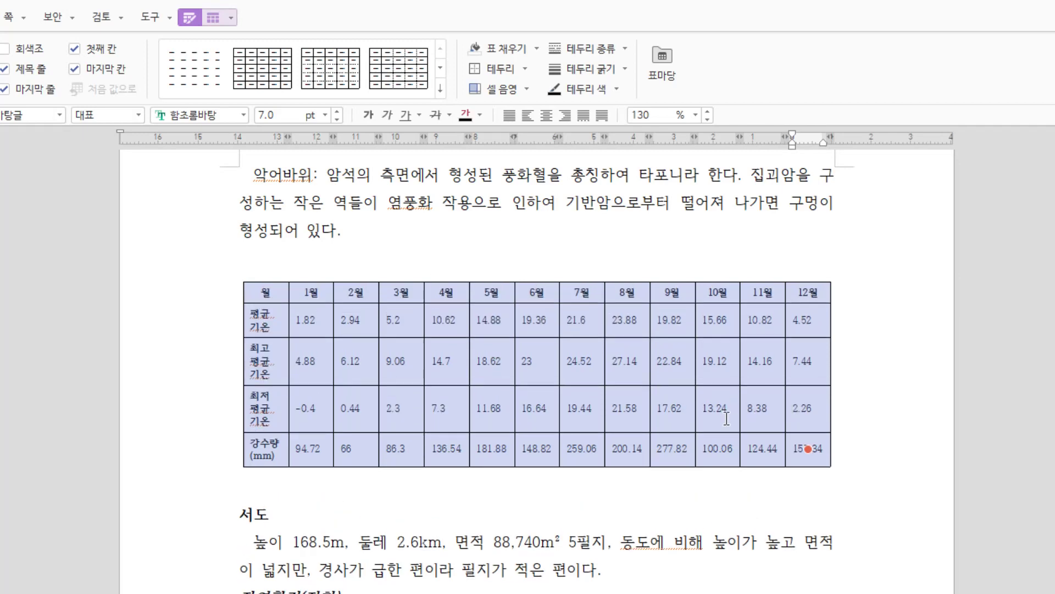
{"action": "left_click", "coordinate": [610, 509]}
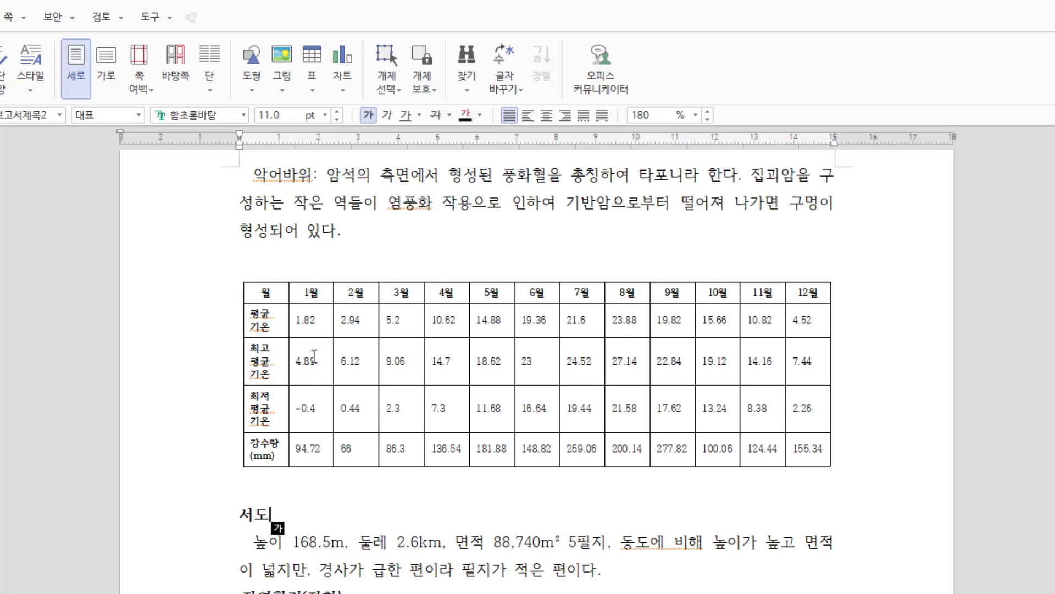
- Try right-aligning all the numeric cells of the weather table, and undo the alignment
{"action": "left_click", "coordinate": [301, 321]}
{"action": "left_click_drag", "start_coordinate": [306, 324], "coordinate": [809, 452]}
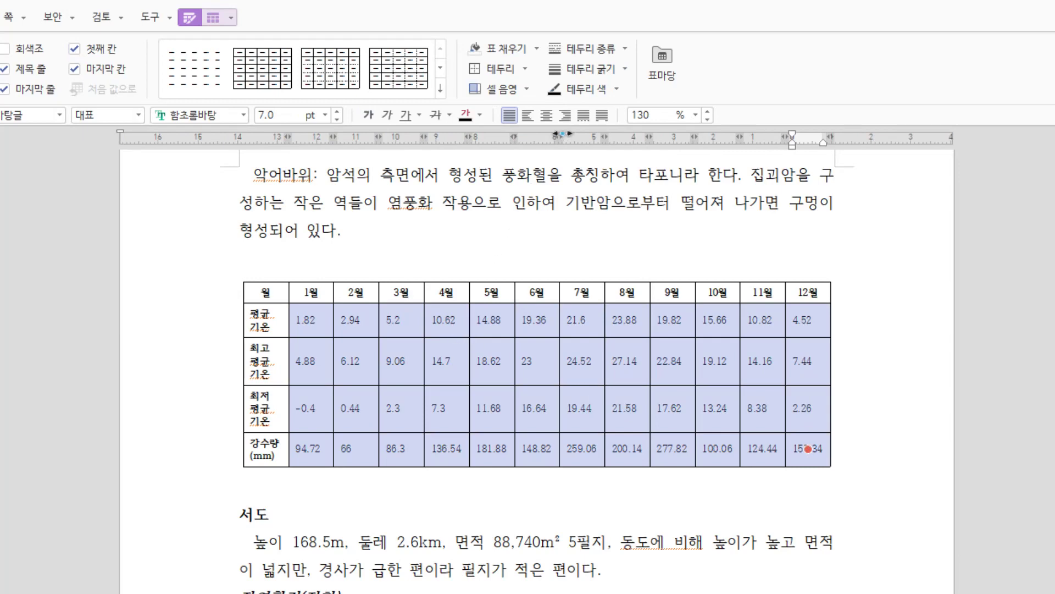
{"action": "left_click", "coordinate": [569, 117]}
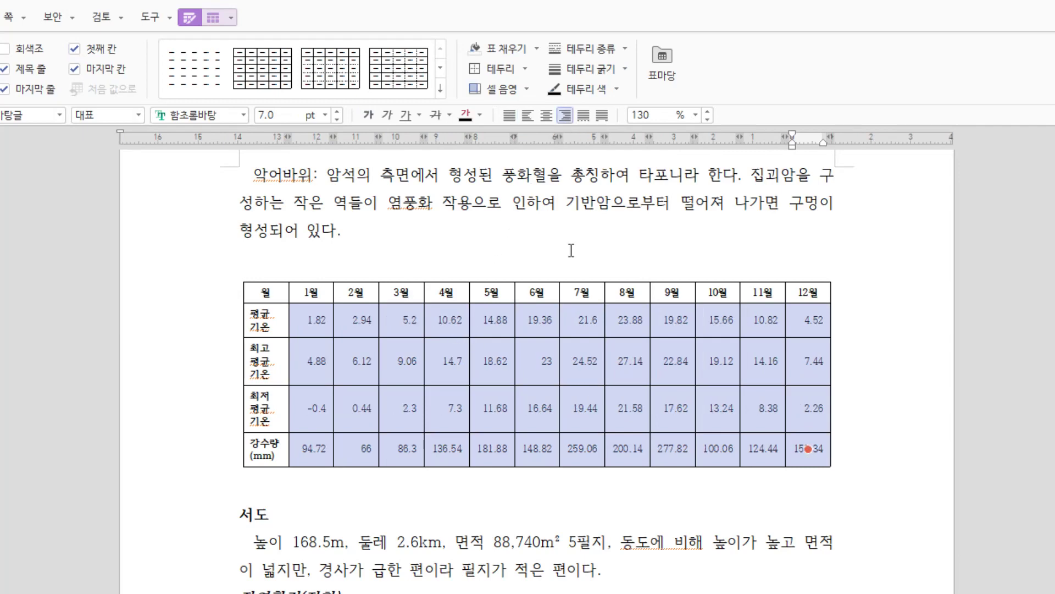
{"action": "left_click", "coordinate": [752, 508]}
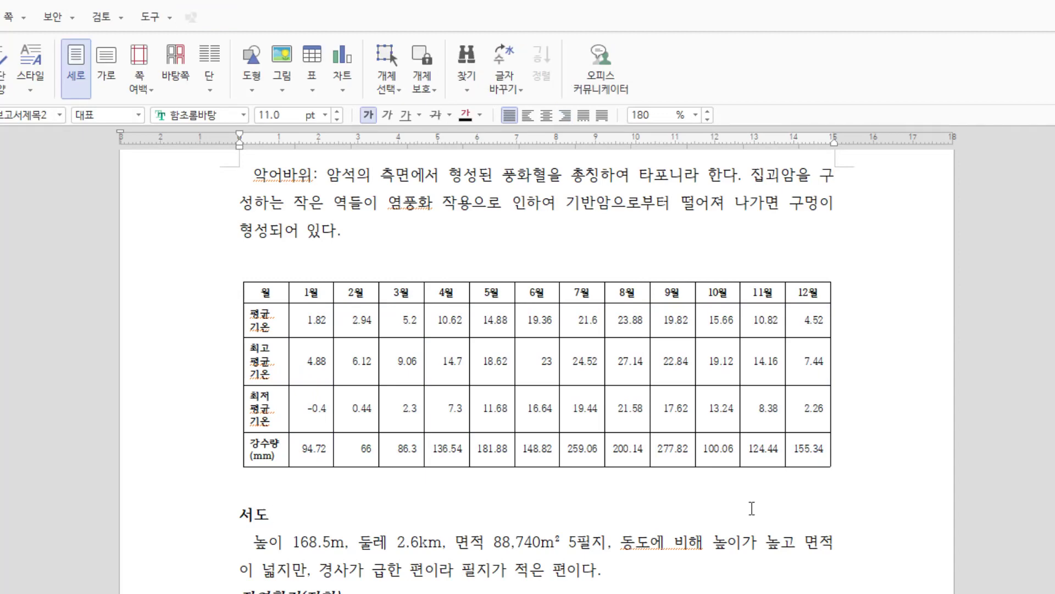
{"action": "key", "text": "Hangul"}
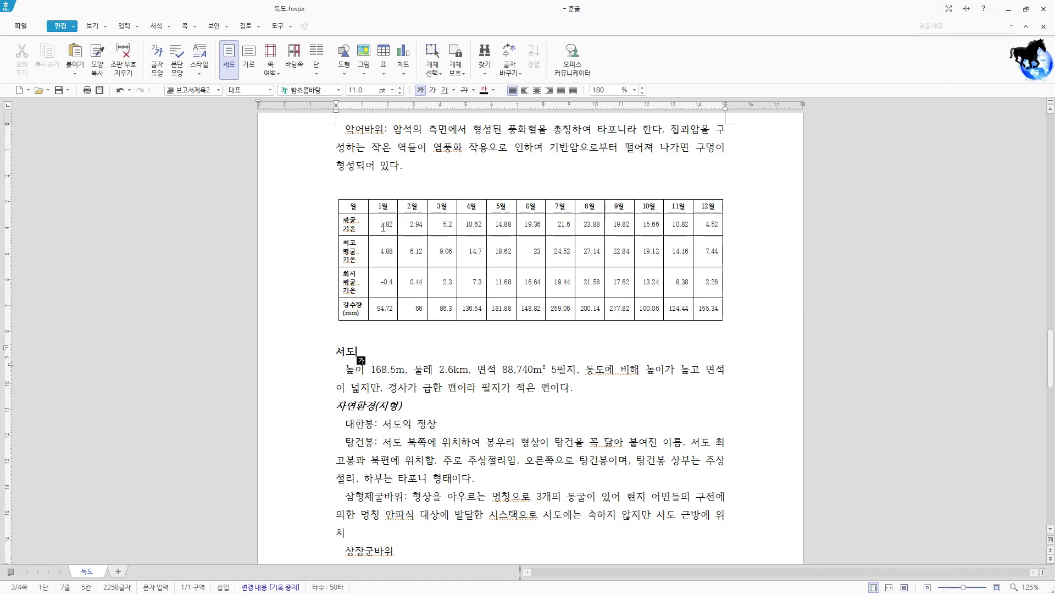
{"action": "left_click", "coordinate": [119, 89]}
- Add a decimal tab stop near the end of the 1월 평균기온 cell on the horizontal ruler
{"action": "left_click", "coordinate": [382, 223]}
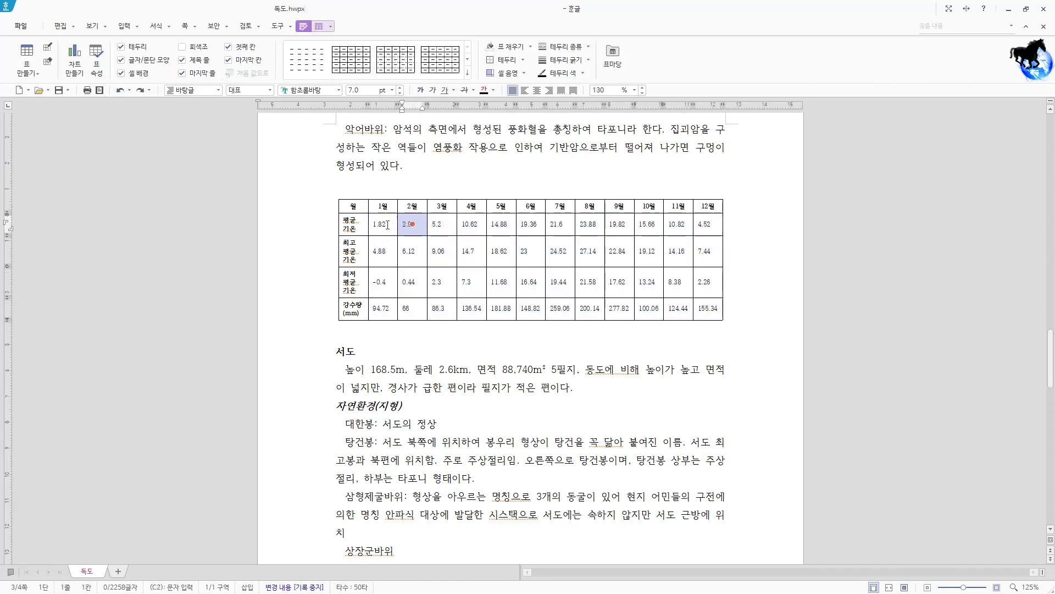
{"action": "key", "text": "Escape"}
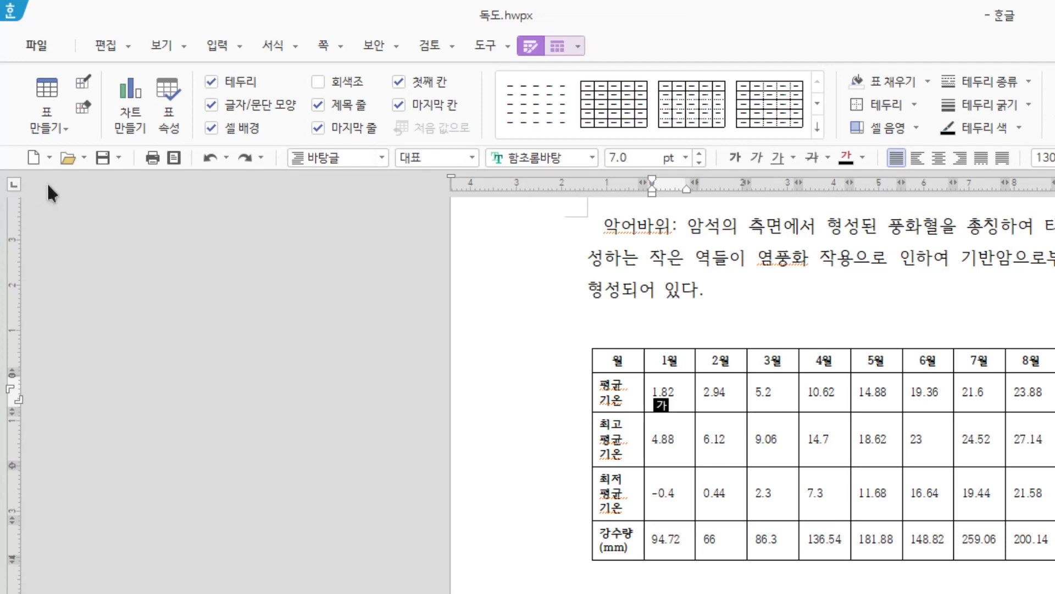
{"action": "left_click", "coordinate": [13, 184]}
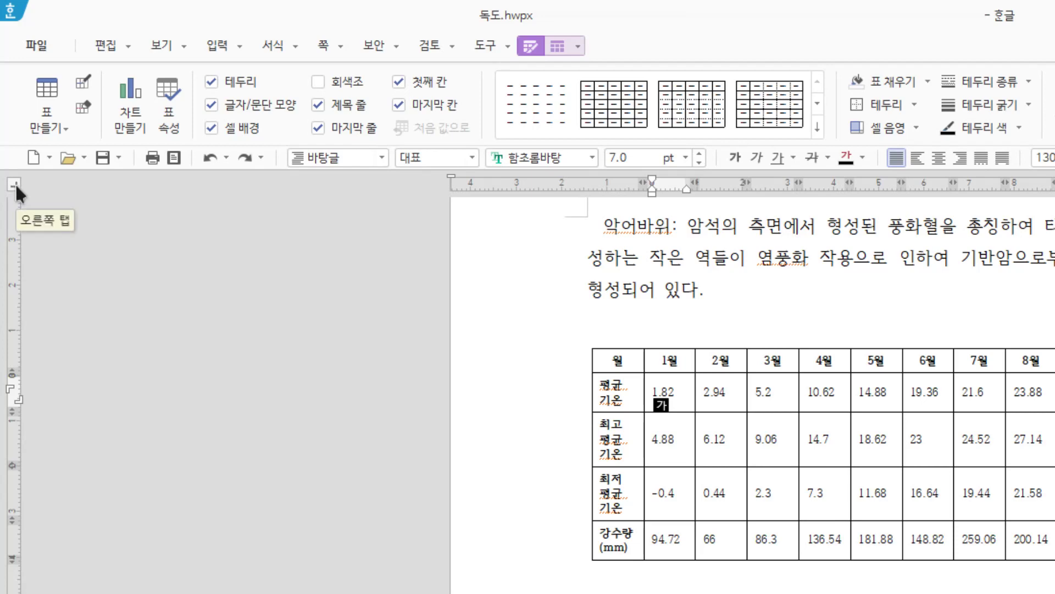
{"action": "left_click", "coordinate": [14, 184]}
{"action": "left_click", "coordinate": [13, 184]}
{"action": "left_click", "coordinate": [14, 184]}
{"action": "left_click", "coordinate": [677, 187]}
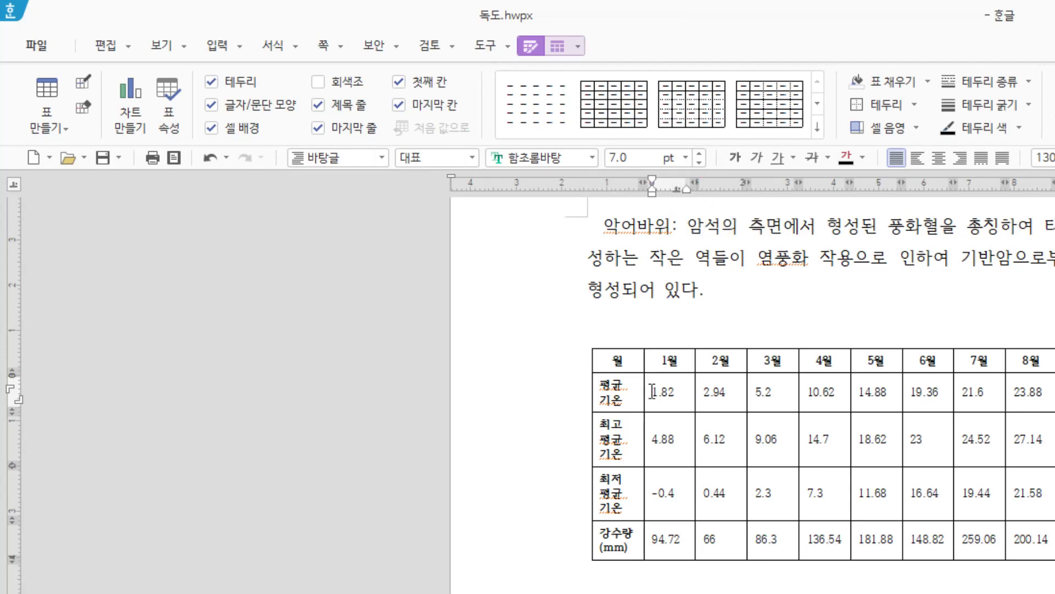
- Move the cursor cell by cell along the 평균기온 row from 1월 to 7월
{"action": "key", "text": "Tab"}
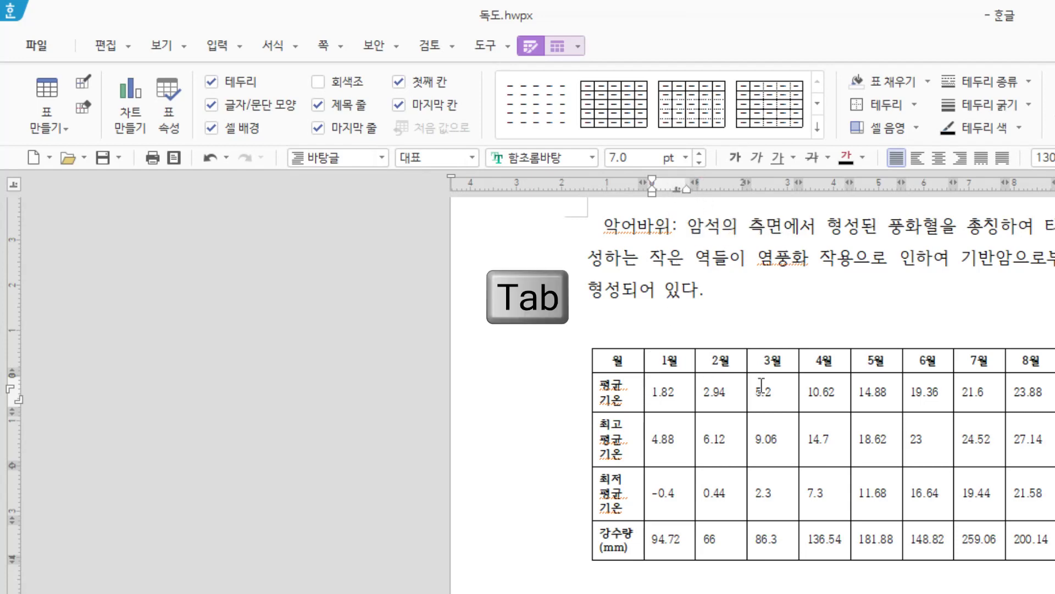
{"action": "key", "text": "Tab"}
{"action": "key", "text": "Tab"}
{"action": "key", "text": "Tab"}
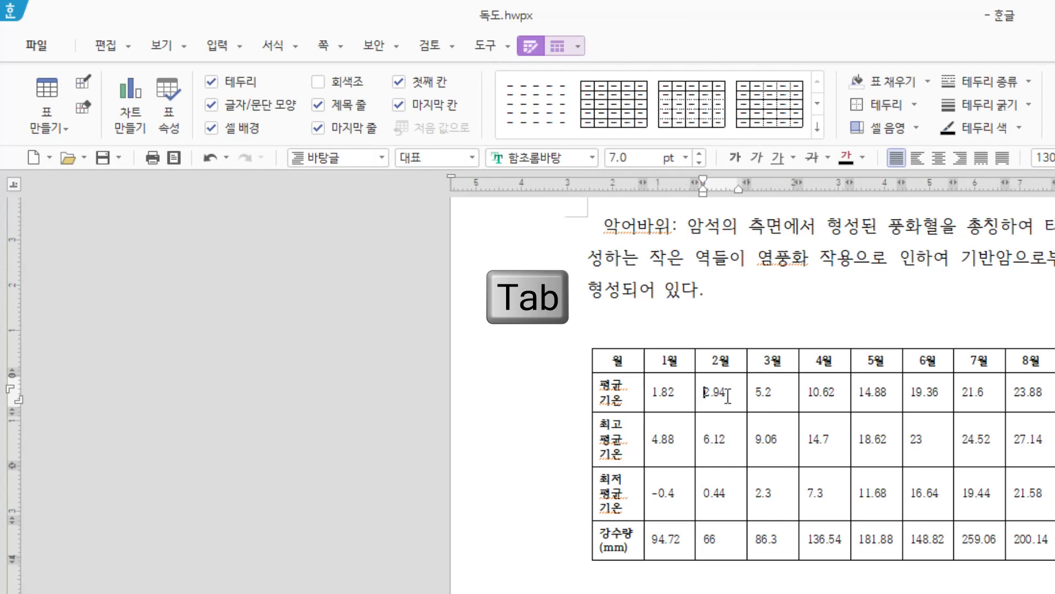
{"action": "key", "text": "Tab"}
{"action": "key", "text": "Tab"}
{"action": "key", "text": "Tab"}
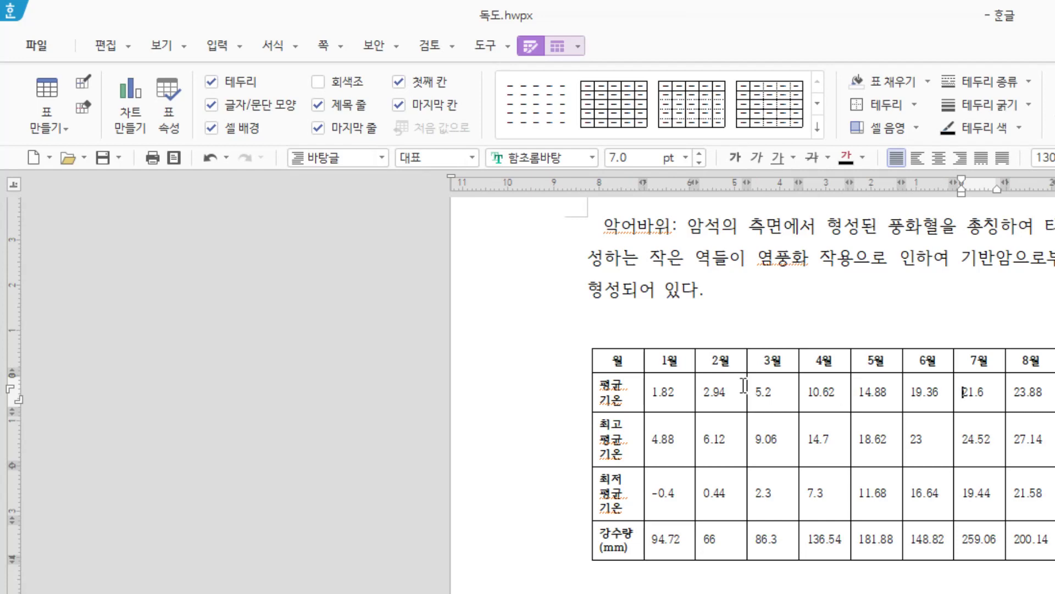
- Insert a tab before 1.82 in the 1월 평균기온 cell and shift its tab stop toward the cell's right margin
{"action": "left_click", "coordinate": [653, 391]}
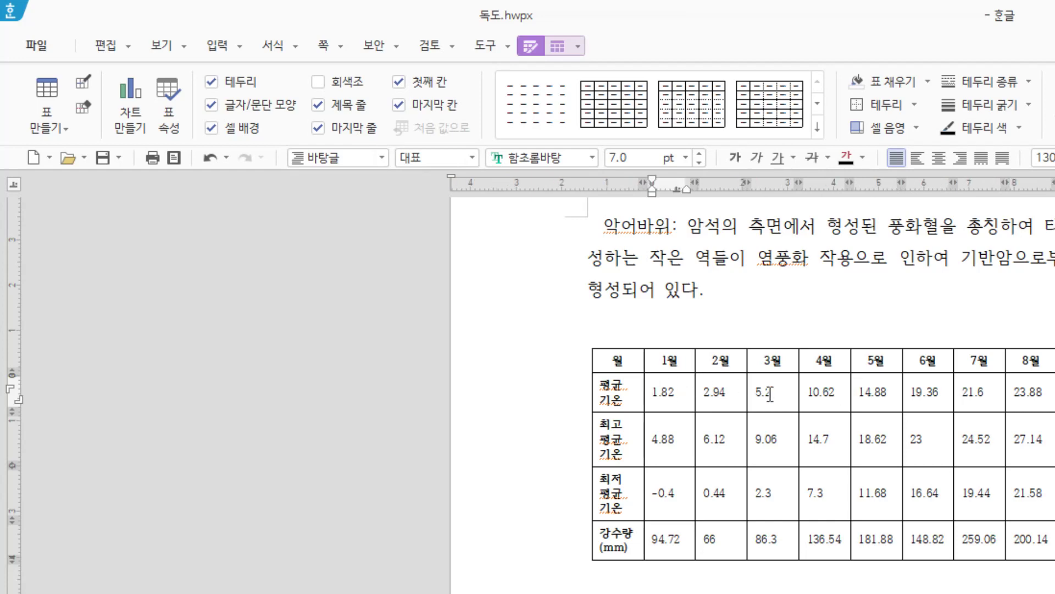
{"action": "key", "text": "ctrl+Tab"}
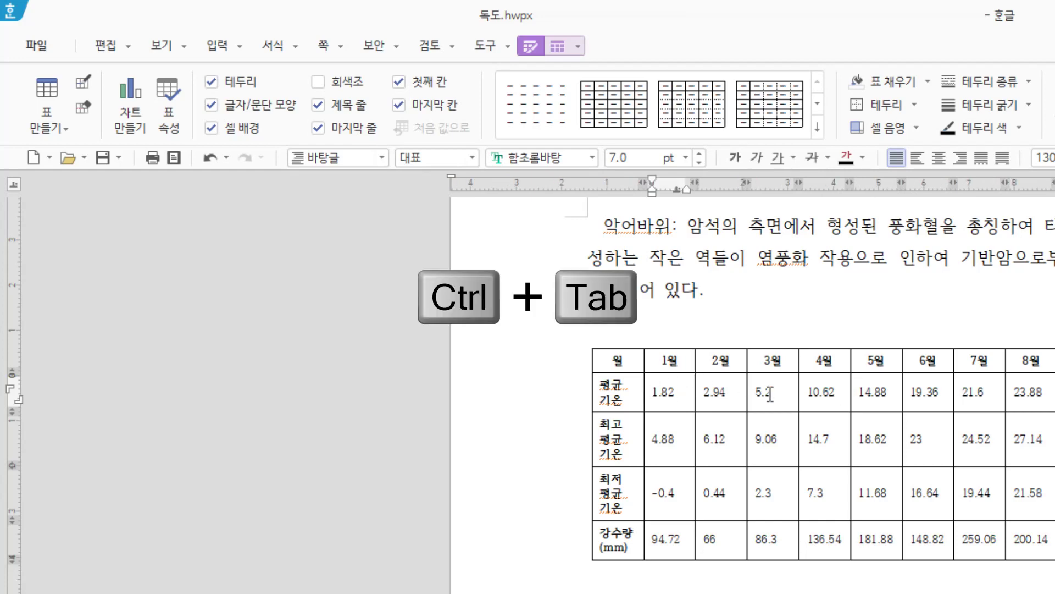
{"action": "key", "text": "ctrl+Tab"}
{"action": "mouse_move", "coordinate": [677, 189]}
{"action": "left_mouse_down"}
{"action": "mouse_move", "coordinate": [661, 191]}
{"action": "mouse_move", "coordinate": [686, 201]}
{"action": "left_mouse_up"}
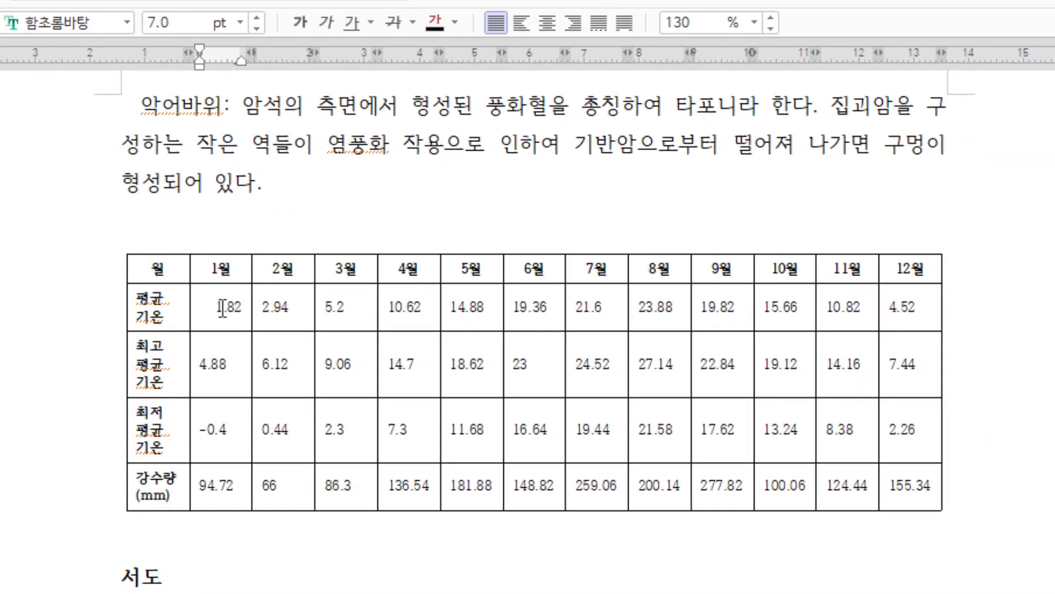
- Copy only the 문단 모양 of the 1월 평균기온 cell and apply it to all the numeric cells of the table
{"action": "left_click", "coordinate": [221, 308]}
{"action": "key", "text": "alt+c"}
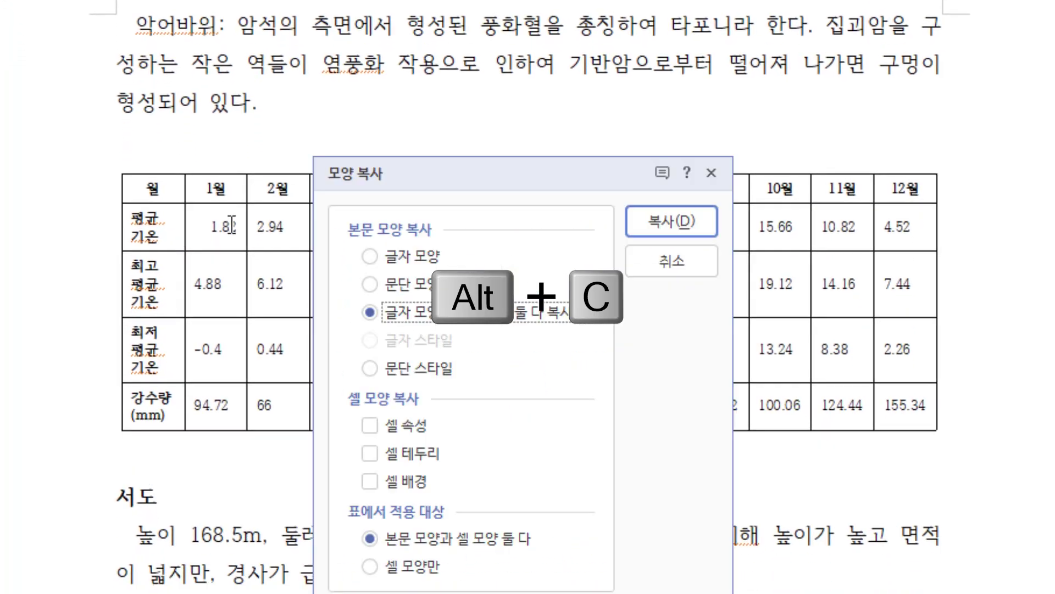
{"action": "left_click", "coordinate": [404, 277]}
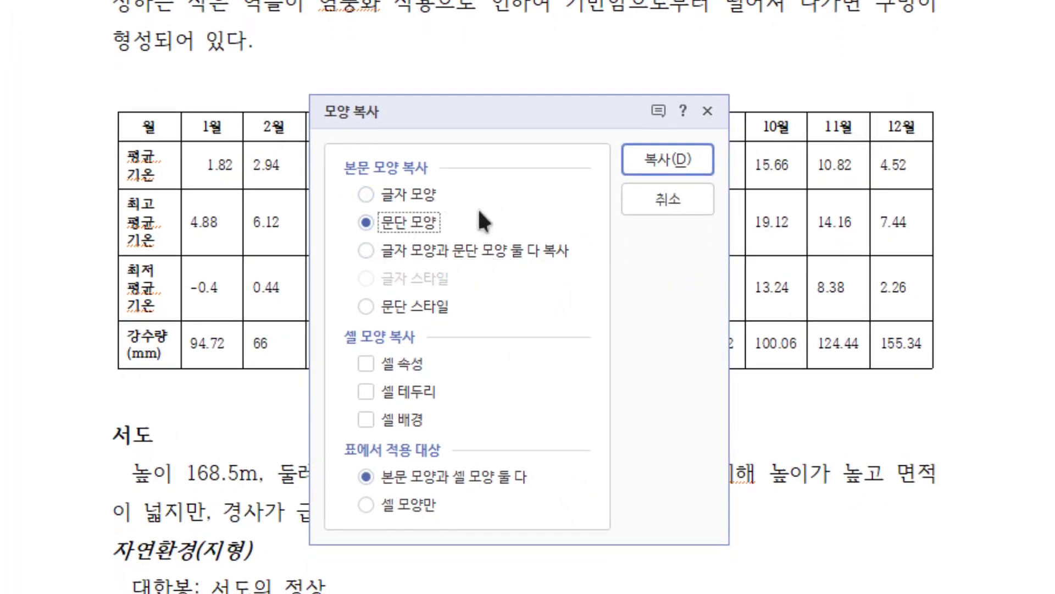
{"action": "left_click", "coordinate": [644, 159]}
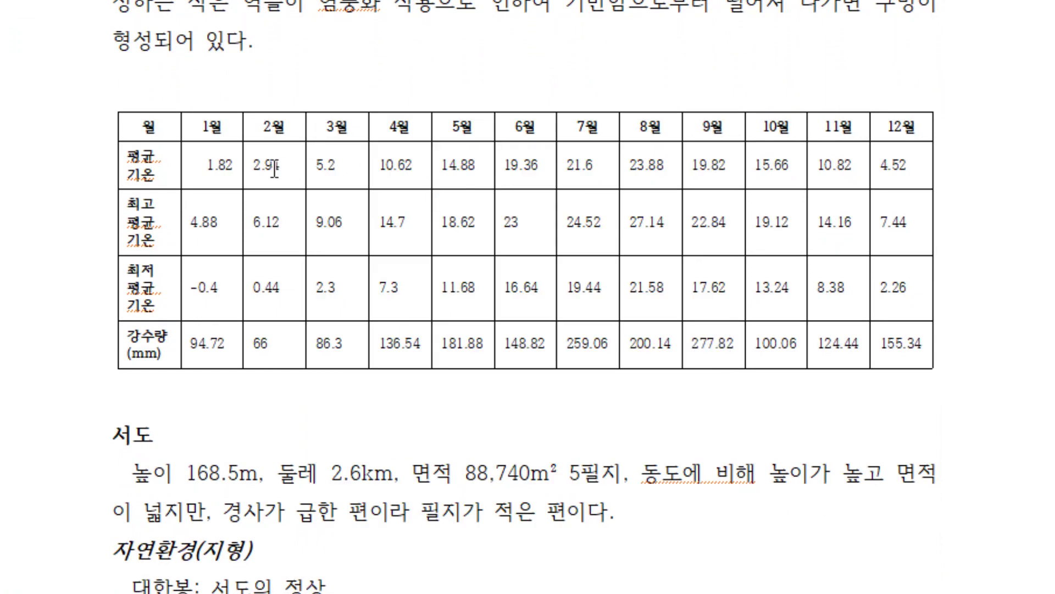
{"action": "left_click_drag", "start_coordinate": [205, 170], "coordinate": [878, 345]}
{"action": "key", "text": "alt+c"}
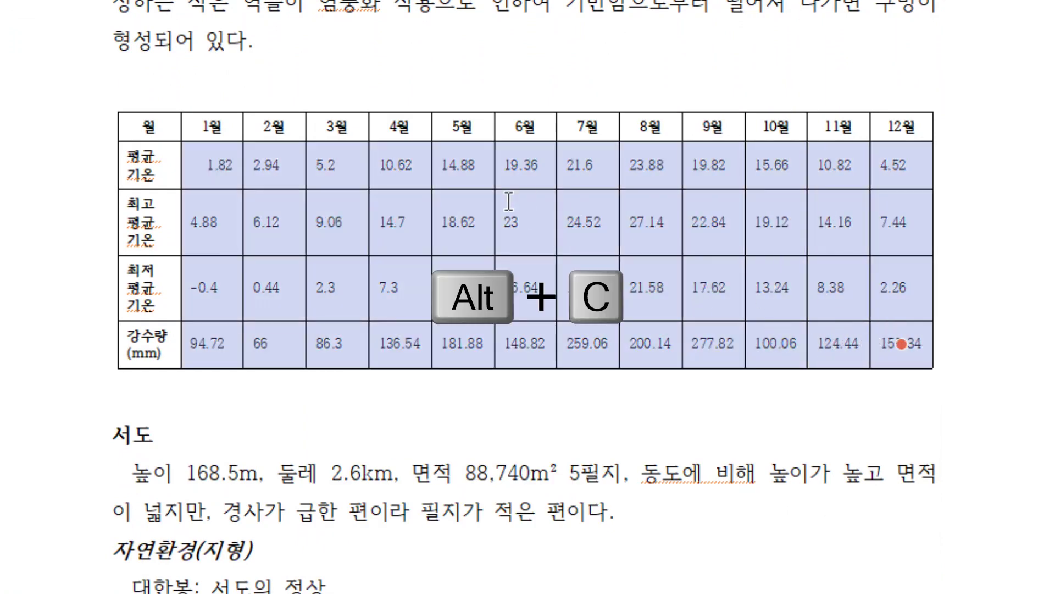
{"action": "left_click", "coordinate": [525, 219]}
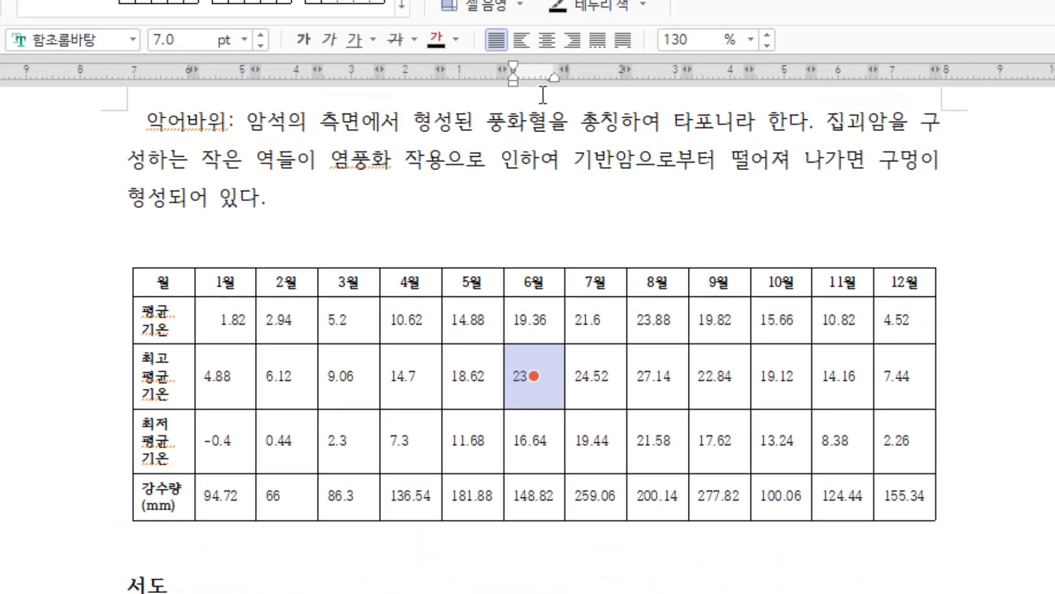
- Insert a tab before the values in the 1월 column's 최고 평균기온, 최저 평균기온 and 강수량 cells
{"action": "key", "text": "Escape"}
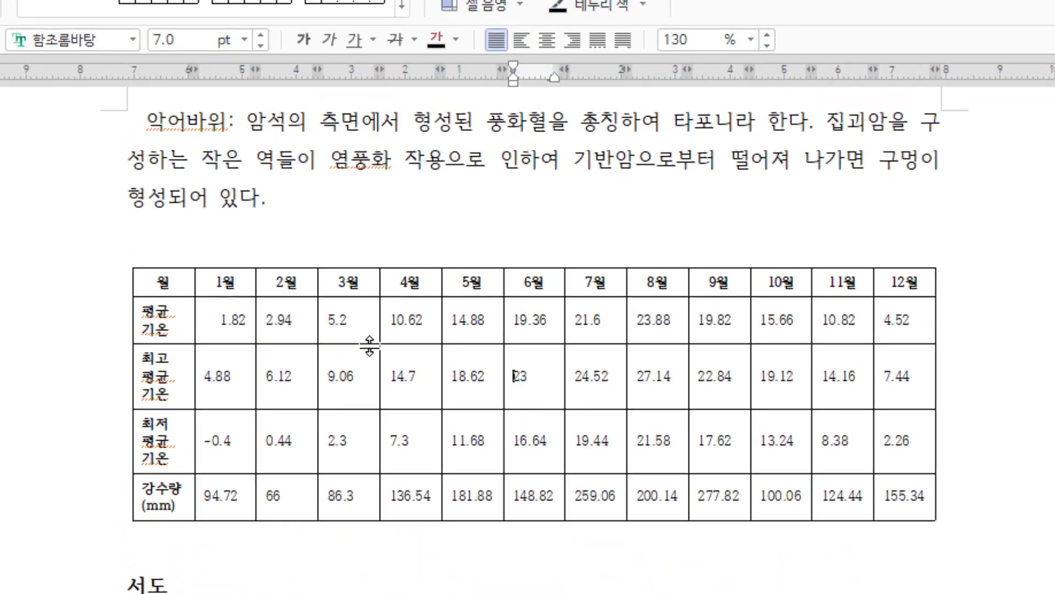
{"action": "left_click", "coordinate": [204, 385]}
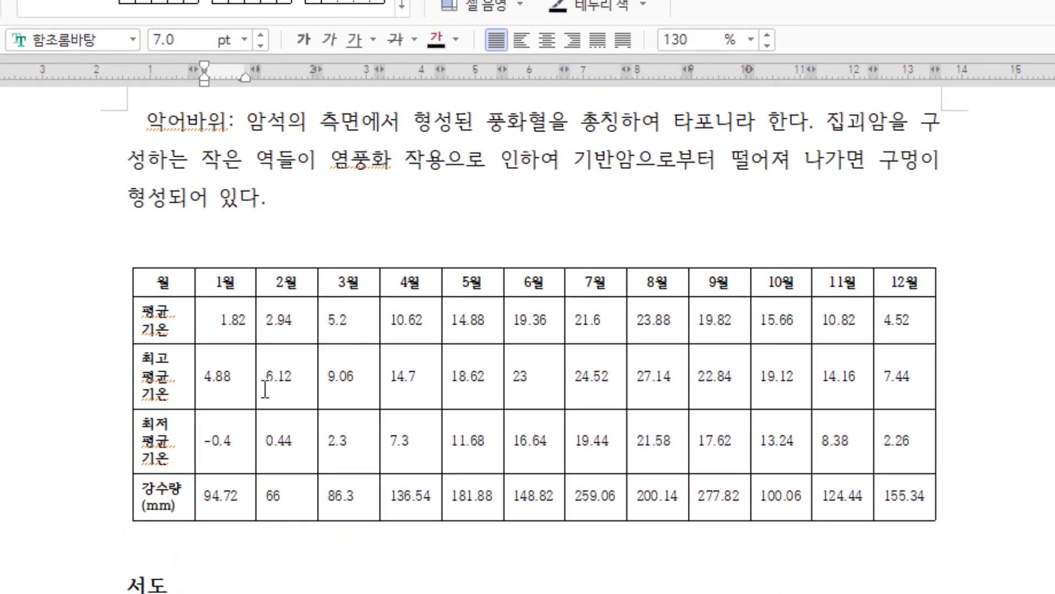
{"action": "left_click", "coordinate": [208, 441]}
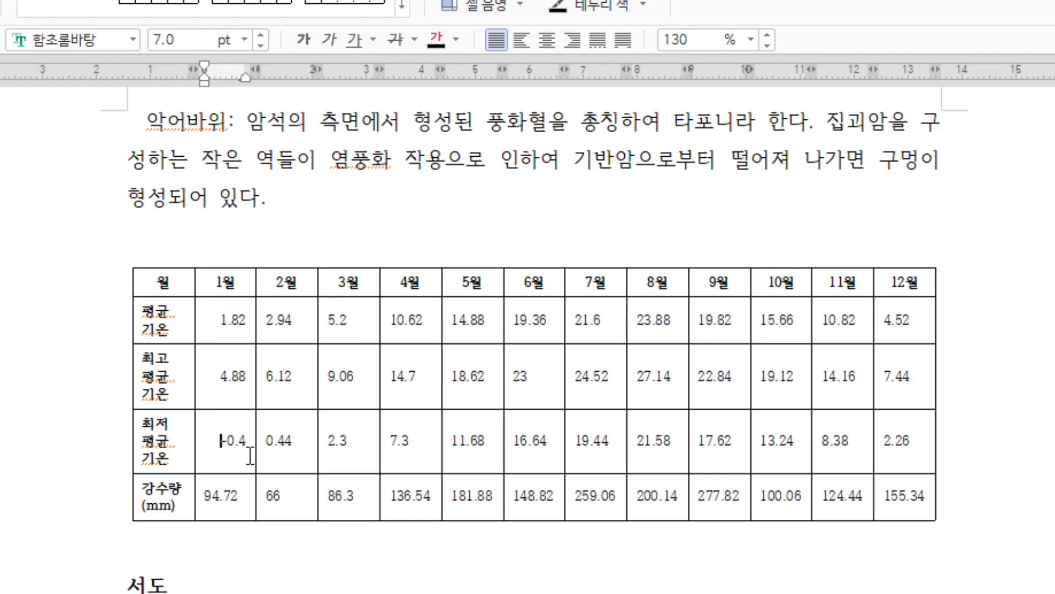
{"action": "left_click", "coordinate": [204, 496]}
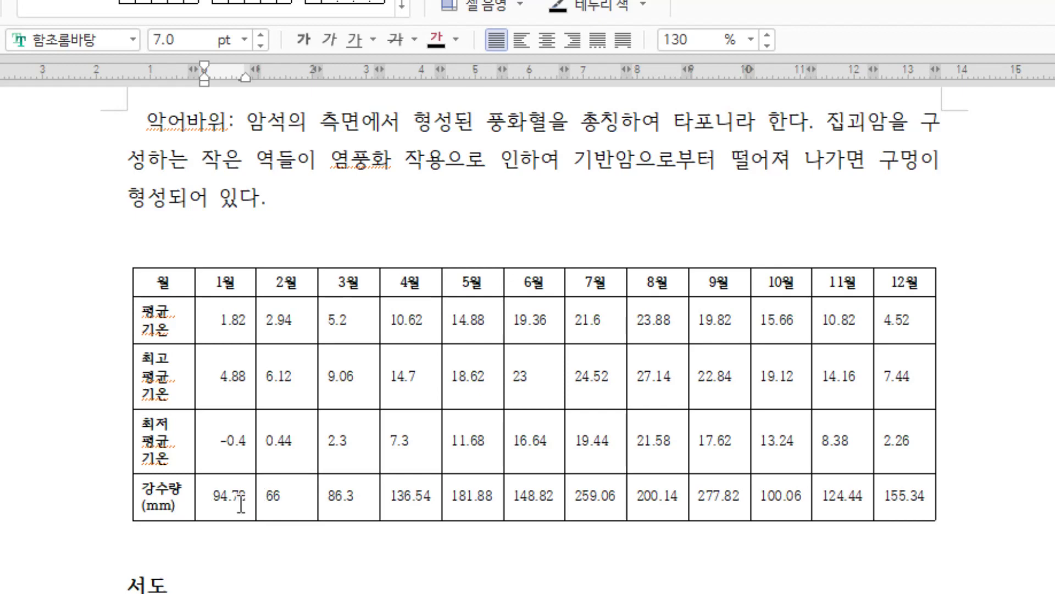
- Insert a tab before each of the four values in the 2월 column
{"action": "left_click", "coordinate": [270, 323]}
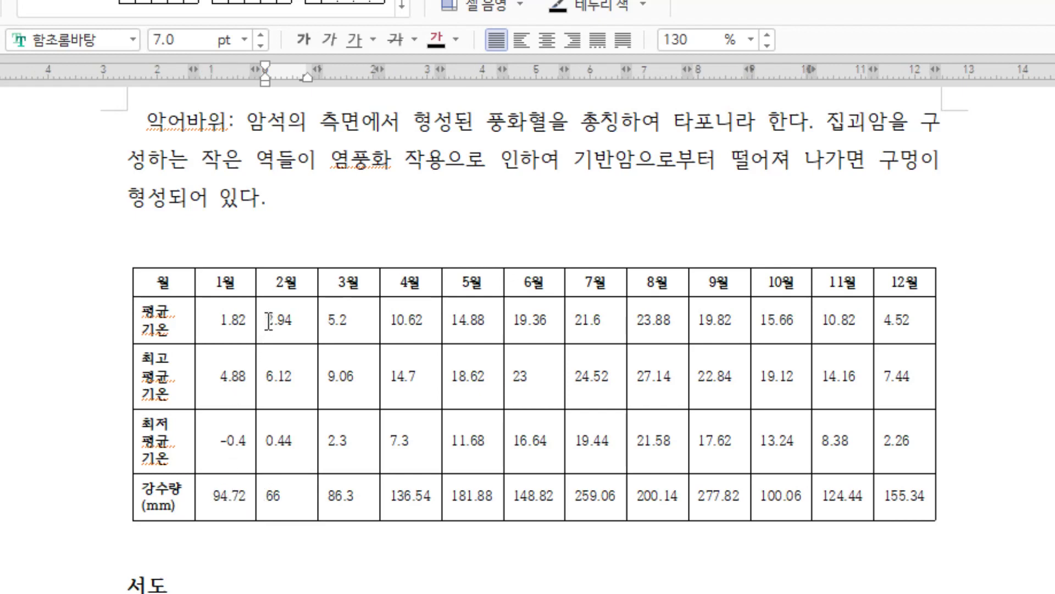
{"action": "left_click", "coordinate": [266, 372]}
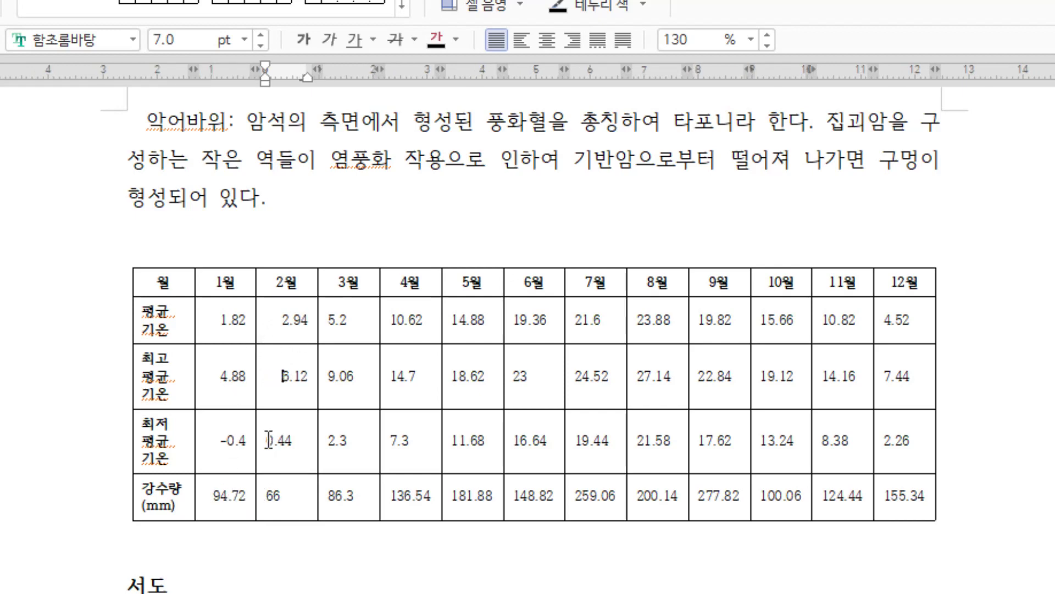
{"action": "left_click", "coordinate": [268, 440]}
{"action": "left_click", "coordinate": [267, 498]}
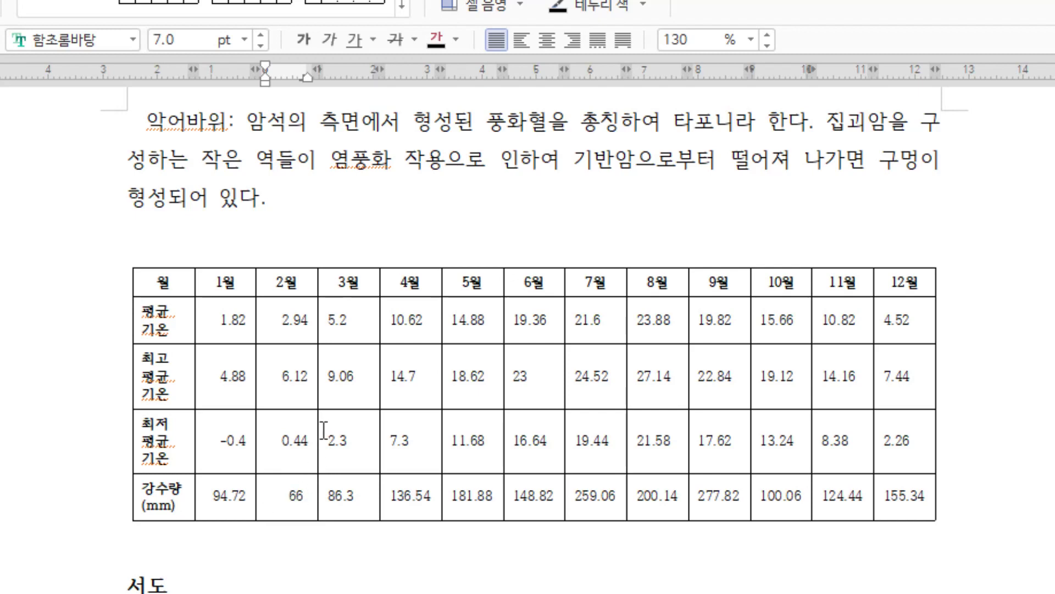
{"action": "key", "text": "Right"}
{"action": "key", "text": "Right"}
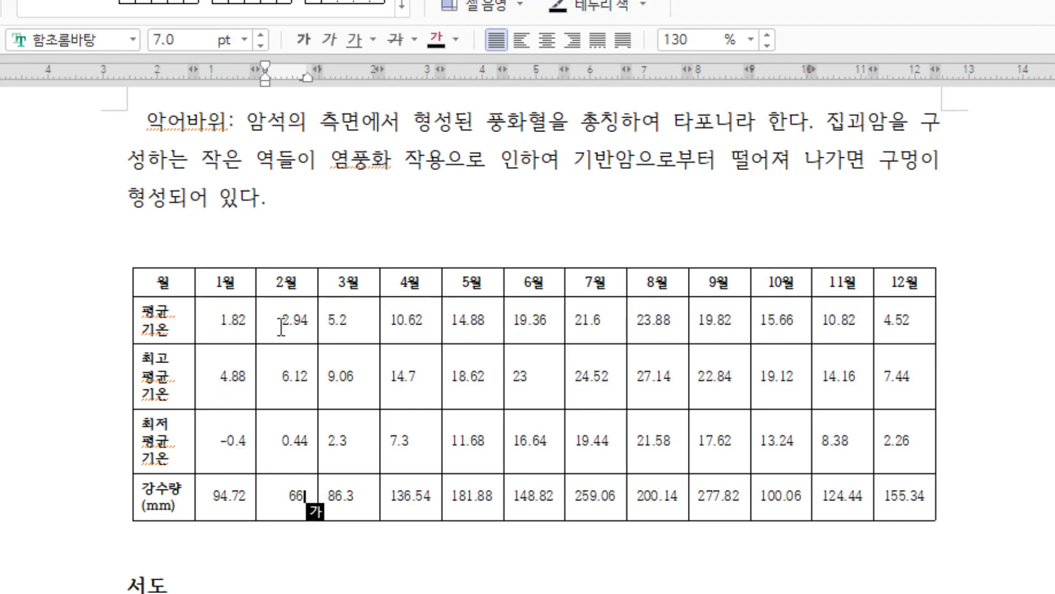
- Shift the decimal tab stop of the four 2월 value cells inward from the cells' right margin
{"action": "left_click_drag", "start_coordinate": [282, 318], "coordinate": [281, 497]}
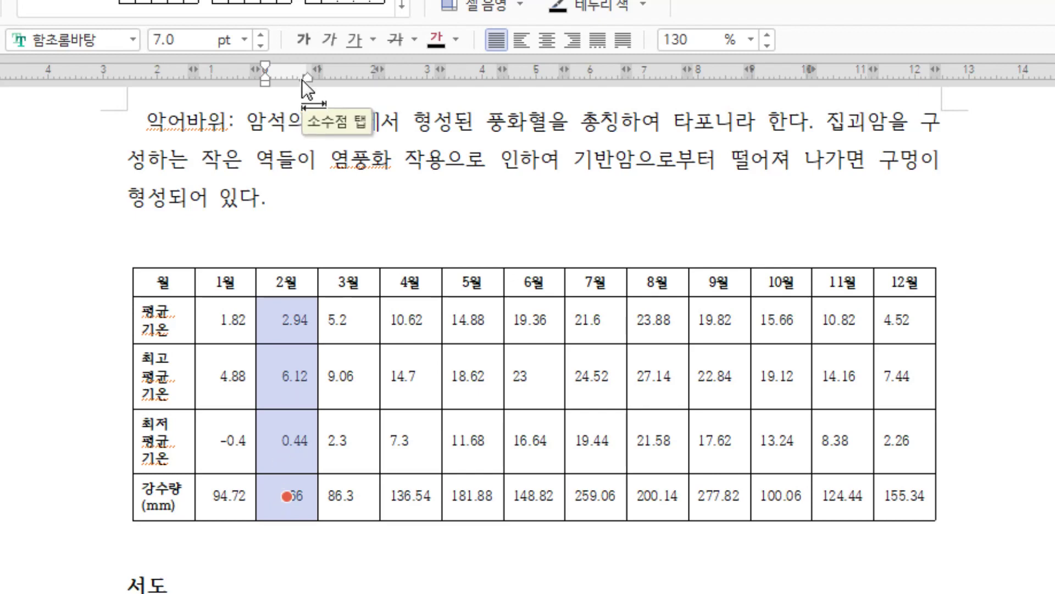
{"action": "left_click_drag", "start_coordinate": [302, 80], "coordinate": [291, 84]}
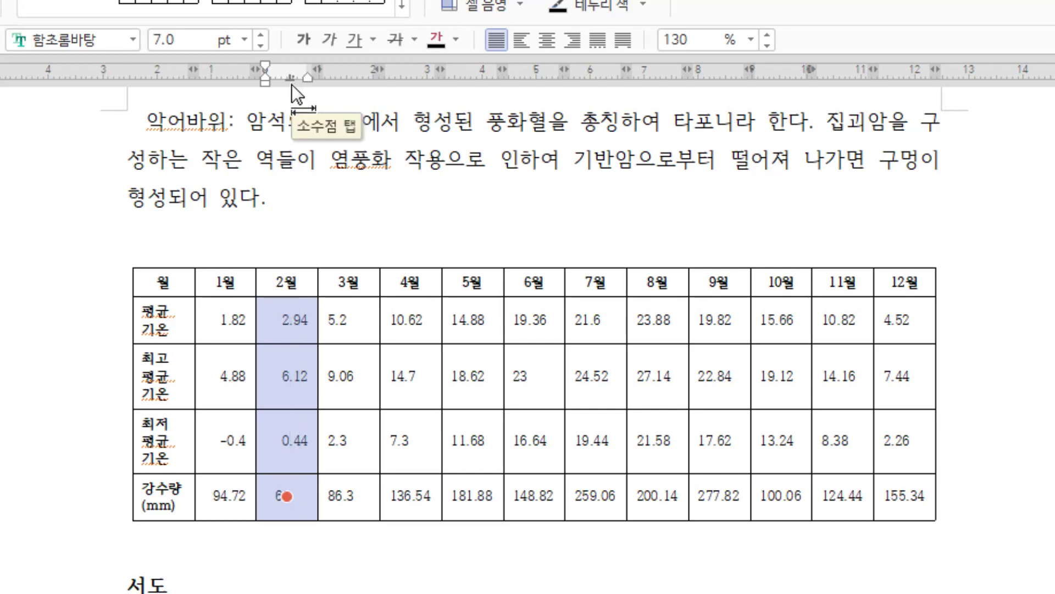
{"action": "left_click", "coordinate": [285, 495]}
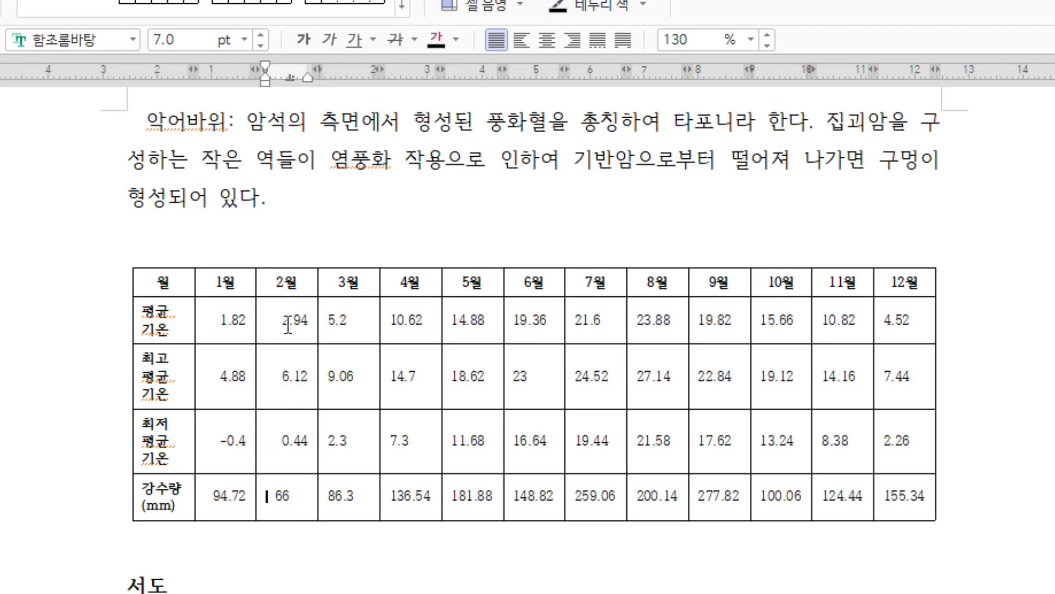
- Copy only the 문단 모양 of the 2월 강수량 cell and apply it to all the numeric cells of the table
{"action": "left_click", "coordinate": [296, 497]}
{"action": "key", "text": "alt+c"}
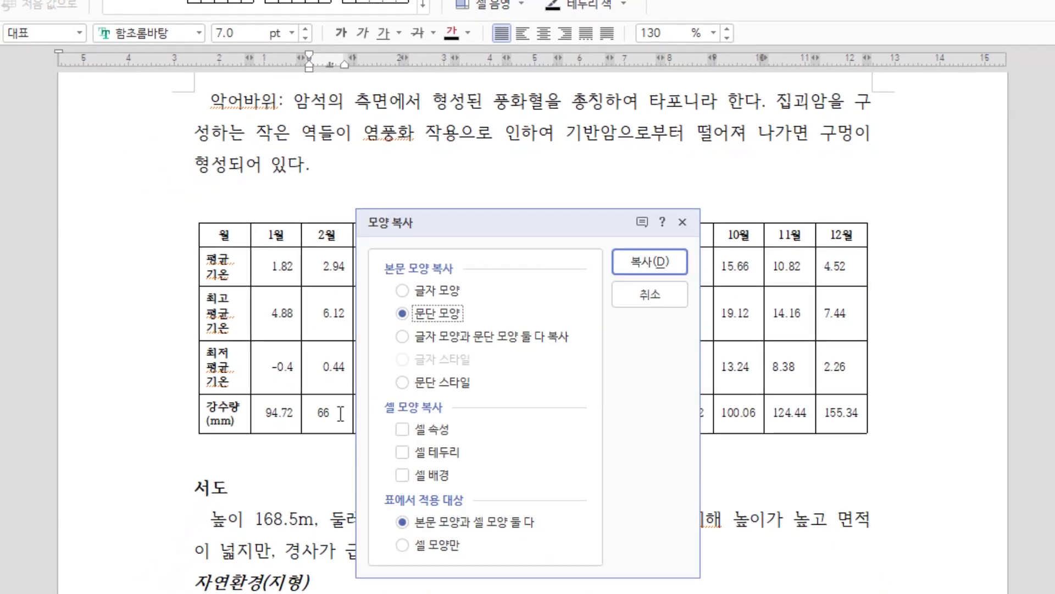
{"action": "left_click", "coordinate": [649, 260]}
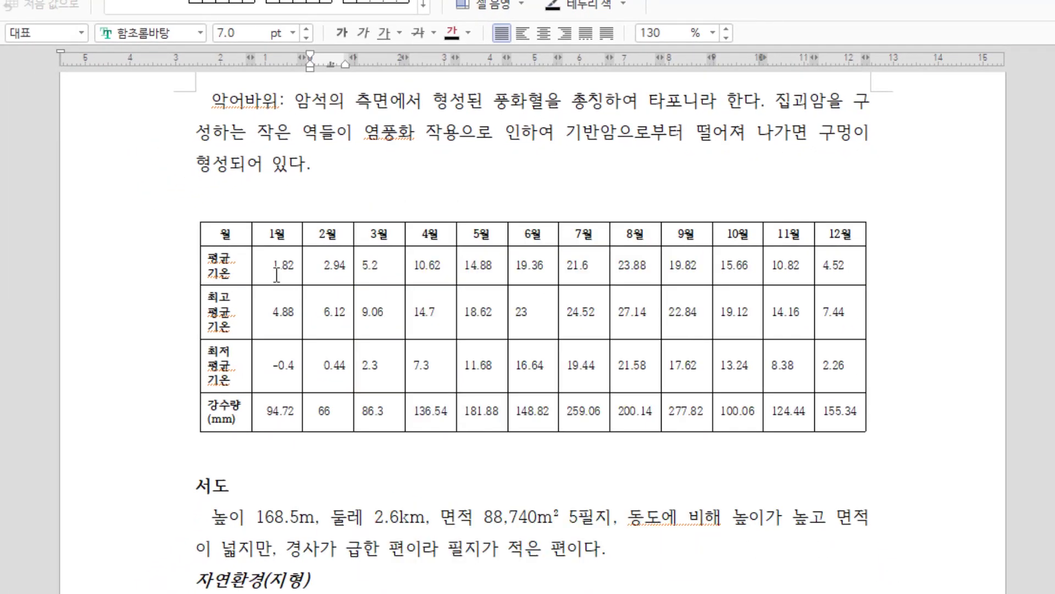
{"action": "left_click_drag", "start_coordinate": [277, 271], "coordinate": [840, 410]}
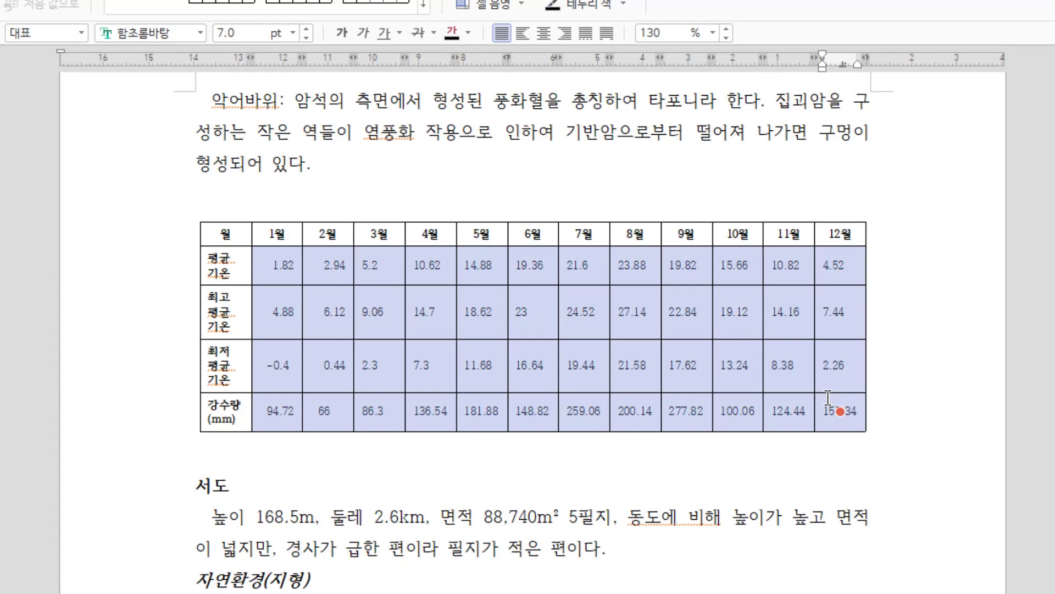
{"action": "left_click", "coordinate": [277, 366]}
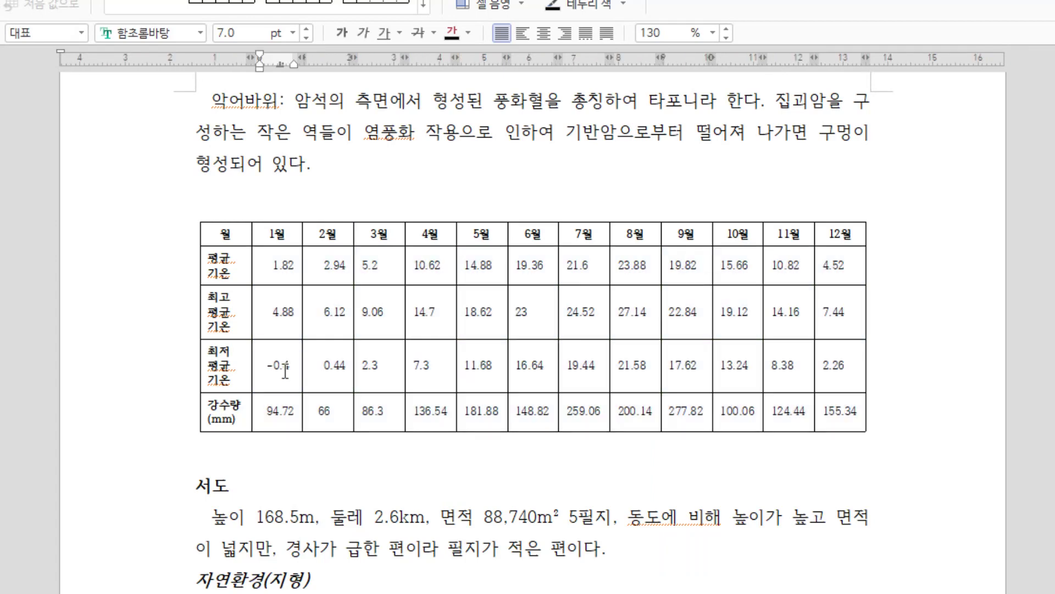
- Insert a tab before each of the four values in the 3월 column
{"action": "left_click", "coordinate": [363, 267]}
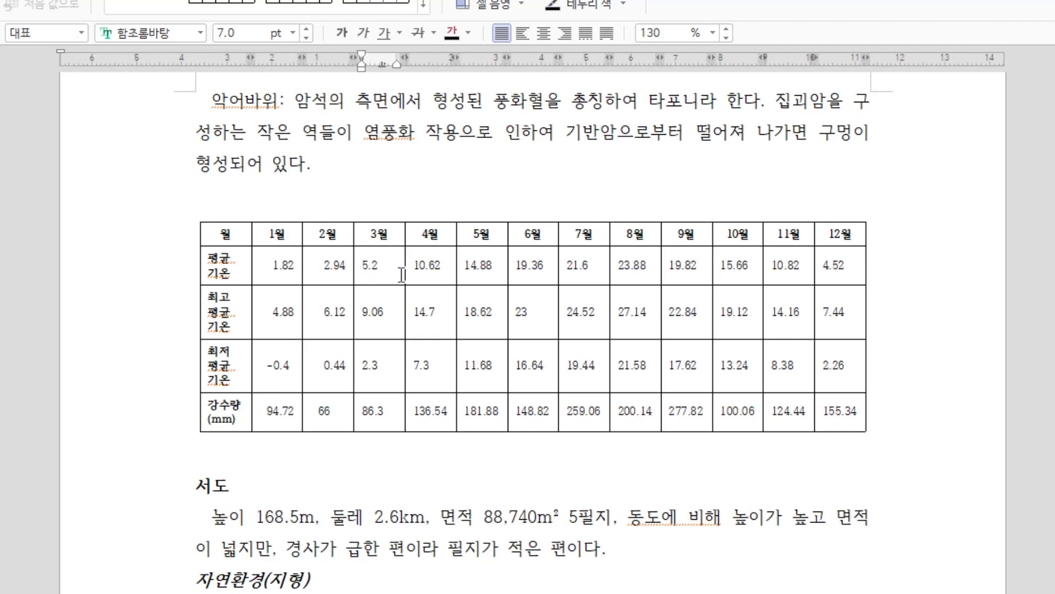
{"action": "left_click", "coordinate": [362, 312]}
{"action": "left_click", "coordinate": [363, 365]}
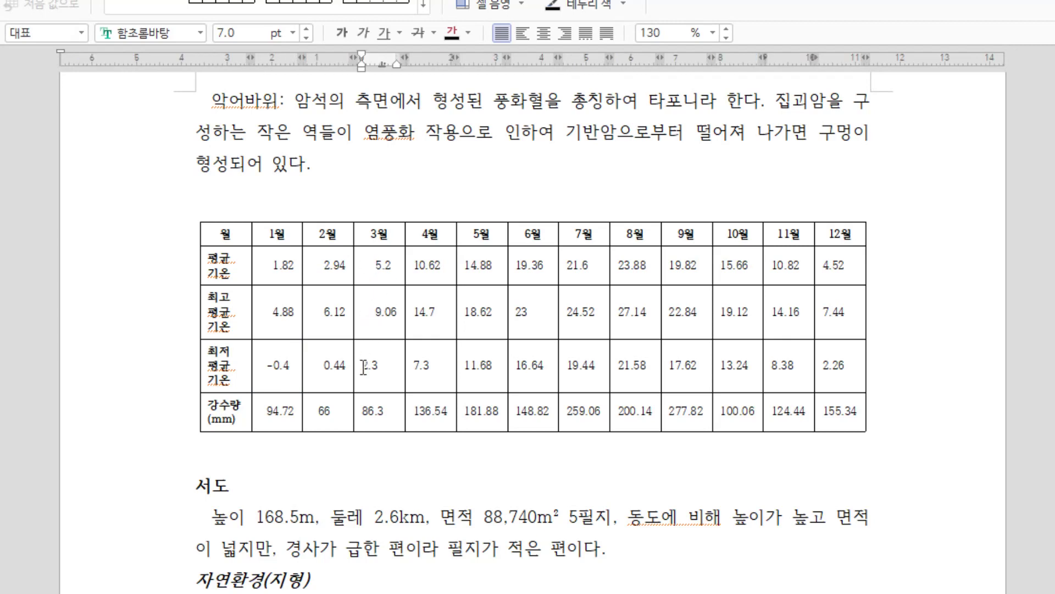
{"action": "left_click", "coordinate": [364, 416]}
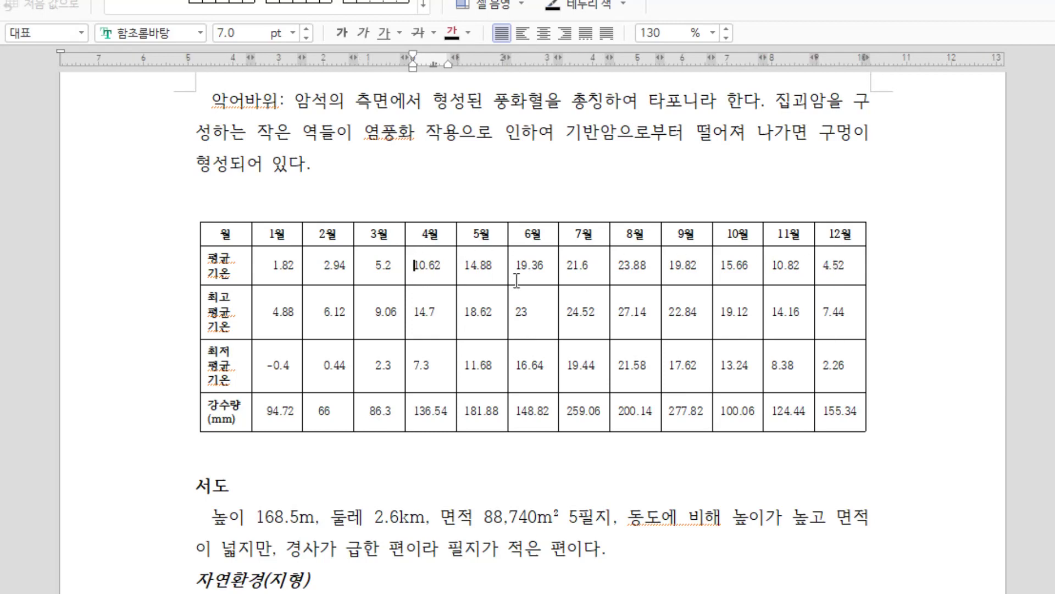
- Insert a tab in every numeric cell of the 4월, 5월 and 6월 columns to align the values on the decimal tab stop
{"action": "key", "text": "ctrl+Tab"}
{"action": "key", "text": "alt+Down"}
{"action": "key", "text": "ctrl+Tab"}
{"action": "key", "text": "alt+Down"}
{"action": "key", "text": "ctrl+Tab"}
{"action": "key", "text": "alt+Down"}
{"action": "key", "text": "ctrl+Tab"}
{"action": "key", "text": "alt+Right"}
{"action": "key", "text": "ctrl+Tab"}
{"action": "key", "text": "alt+Up"}
{"action": "key", "text": "ctrl+Tab"}
{"action": "key", "text": "alt+Up"}
{"action": "key", "text": "ctrl+Tab"}
{"action": "key", "text": "alt+Up"}
{"action": "key", "text": "ctrl+Tab"}
{"action": "key", "text": "alt+Right"}
{"action": "key", "text": "ctrl+Tab"}
{"action": "key", "text": "alt+Down"}
{"action": "key", "text": "ctrl+Tab"}
{"action": "key", "text": "alt+Down"}
{"action": "key", "text": "ctrl+Tab"}
{"action": "key", "text": "alt+Down"}
{"action": "key", "text": "ctrl+Tab"}
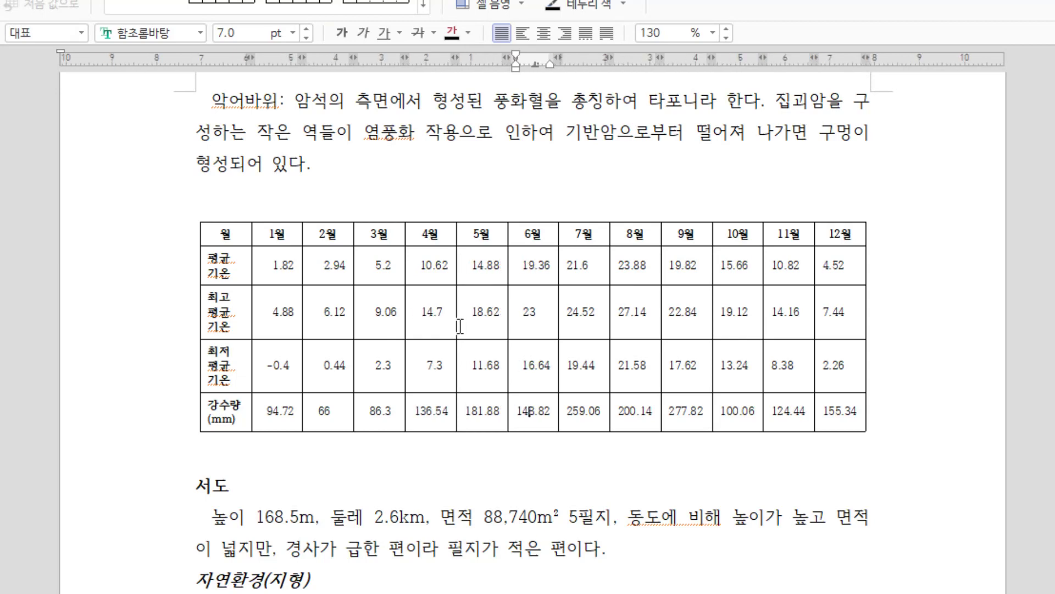
- Insert a tab in every numeric cell of the 7월, 8월 and 9월 columns to align the values on the decimal tab stop
{"action": "key", "text": "alt+Right"}
{"action": "key", "text": "ctrl+Tab"}
{"action": "key", "text": "alt+Up"}
{"action": "key", "text": "ctrl+Tab"}
{"action": "key", "text": "alt+Up"}
{"action": "key", "text": "ctrl+Tab"}
{"action": "key", "text": "alt+Up"}
{"action": "key", "text": "ctrl+Tab"}
{"action": "key", "text": "alt+Right"}
{"action": "key", "text": "ctrl+Tab"}
{"action": "key", "text": "alt+Down"}
{"action": "key", "text": "ctrl+Tab"}
{"action": "key", "text": "alt+Down"}
{"action": "key", "text": "ctrl+Tab"}
{"action": "key", "text": "alt+Down"}
{"action": "key", "text": "ctrl+Tab"}
{"action": "key", "text": "alt+Right"}
{"action": "key", "text": "ctrl+Tab"}
{"action": "key", "text": "alt+Up"}
{"action": "key", "text": "ctrl+Tab"}
{"action": "key", "text": "alt+Up"}
{"action": "key", "text": "ctrl+Tab"}
{"action": "key", "text": "alt+Up"}
{"action": "key", "text": "ctrl+Tab"}
- Insert a tab in every numeric cell of the 10월, 11월 and 12월 columns, and leave the table
{"action": "key", "text": "alt+Right"}
{"action": "key", "text": "ctrl+Tab"}
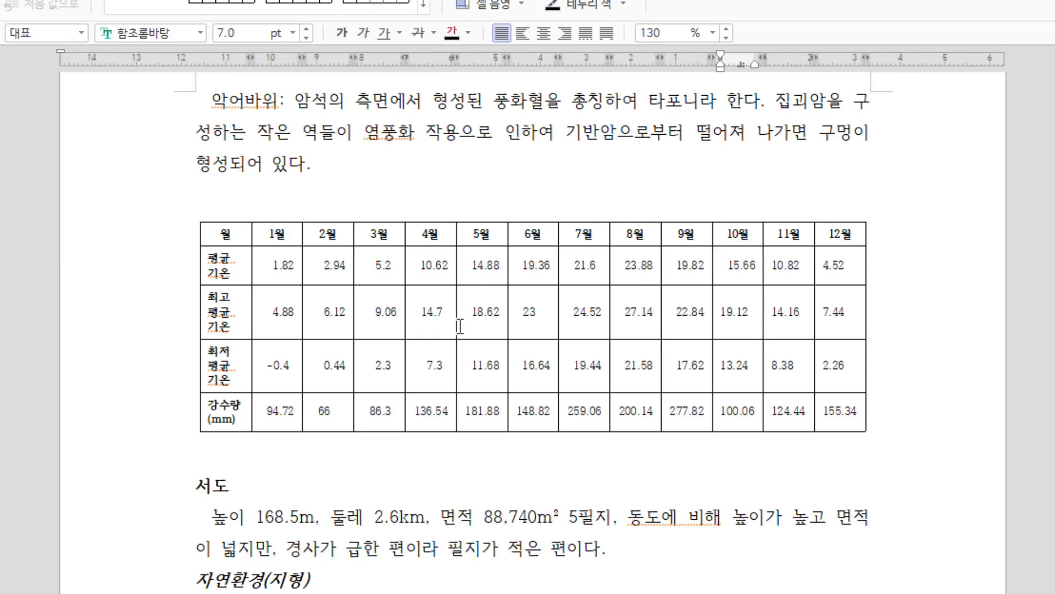
{"action": "key", "text": "alt+Down"}
{"action": "key", "text": "ctrl+Tab"}
{"action": "key", "text": "alt+Down"}
{"action": "key", "text": "ctrl+Tab"}
{"action": "key", "text": "alt+Down"}
{"action": "key", "text": "ctrl+Tab"}
{"action": "key", "text": "alt+Right"}
{"action": "key", "text": "ctrl+Tab"}
{"action": "key", "text": "alt+Up"}
{"action": "key", "text": "ctrl+Tab"}
{"action": "key", "text": "alt+Up"}
{"action": "key", "text": "ctrl+Tab"}
{"action": "key", "text": "alt+Up"}
{"action": "key", "text": "ctrl+Tab"}
{"action": "key", "text": "alt+Right"}
{"action": "key", "text": "ctrl+Tab"}
{"action": "key", "text": "alt+Down"}
{"action": "key", "text": "ctrl+Tab"}
{"action": "key", "text": "alt+Down"}
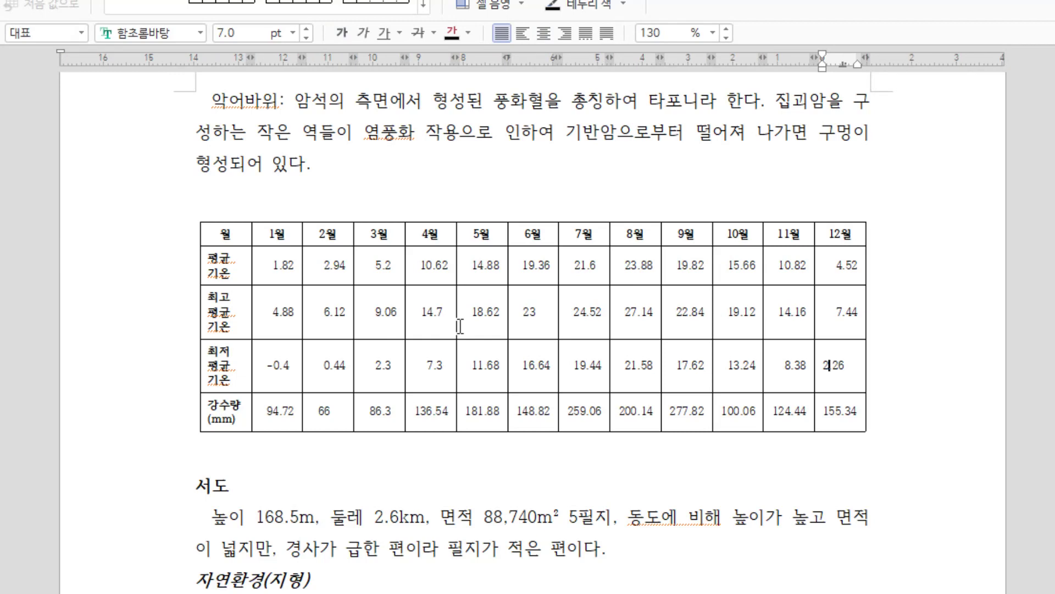
{"action": "key", "text": "Left"}
{"action": "key", "text": "ctrl+Tab"}
{"action": "key", "text": "alt+Down"}
{"action": "key", "text": "Left"}
{"action": "key", "text": "Left"}
{"action": "key", "text": "ctrl+Tab"}
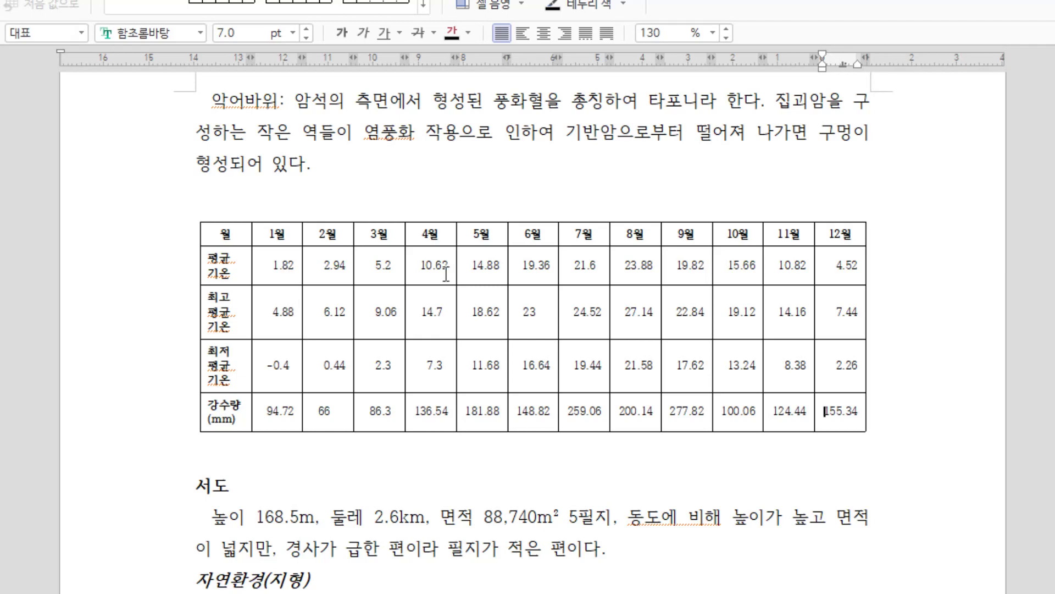
{"action": "key", "text": "F5"}
{"action": "left_click", "coordinate": [613, 459]}
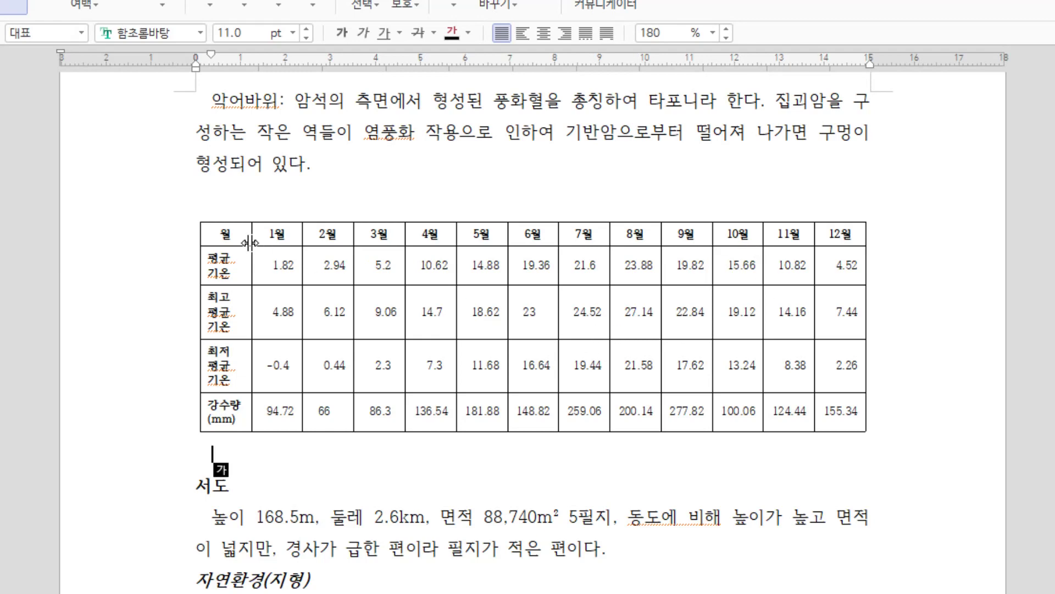
- Apply the borderless table style to the whole weather table
{"action": "left_click", "coordinate": [224, 235]}
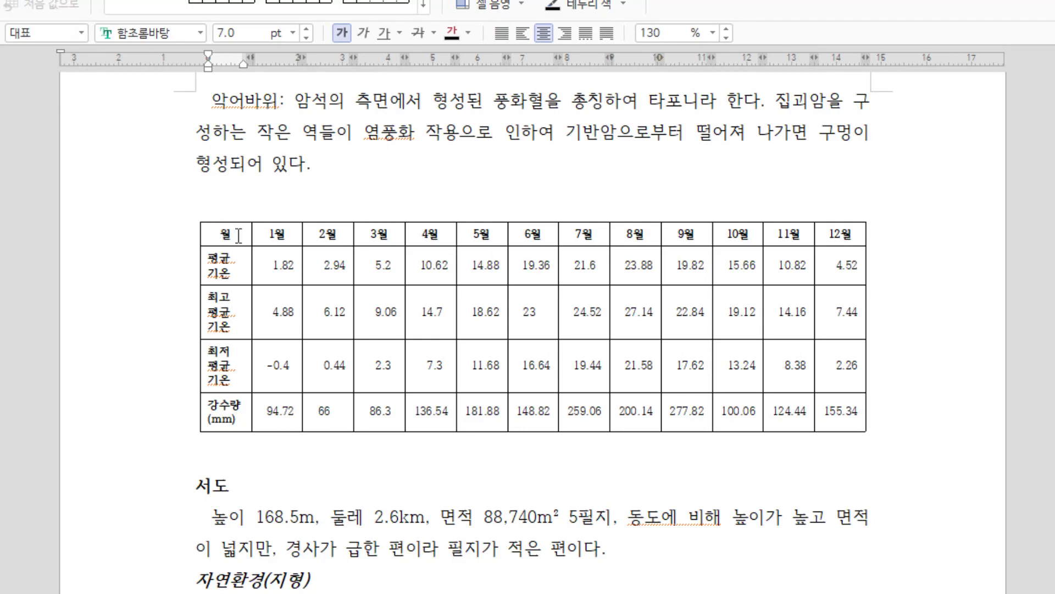
{"action": "left_click_drag", "start_coordinate": [238, 235], "coordinate": [801, 437]}
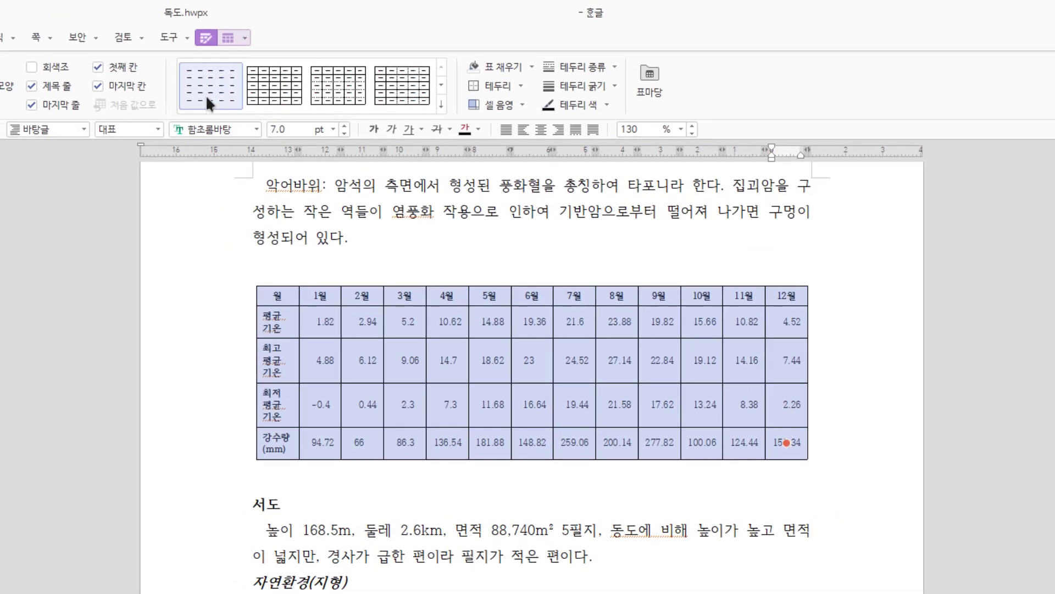
{"action": "left_click", "coordinate": [208, 99]}
- Add a top border and a bottom border to the header row of months
{"action": "left_click_drag", "start_coordinate": [277, 296], "coordinate": [787, 296]}
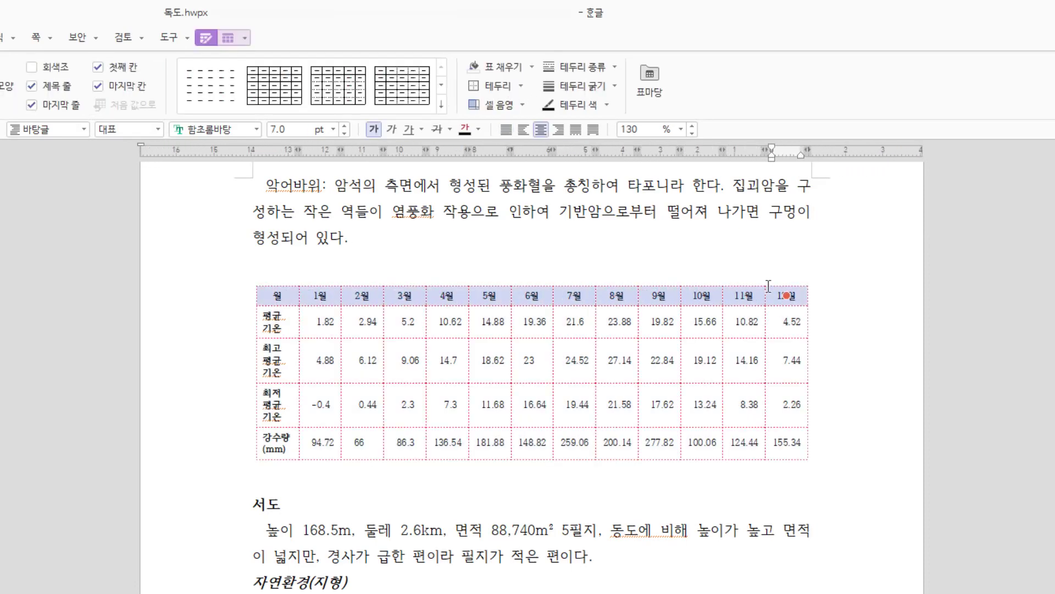
{"action": "left_click", "coordinate": [520, 86]}
{"action": "left_click", "coordinate": [416, 145]}
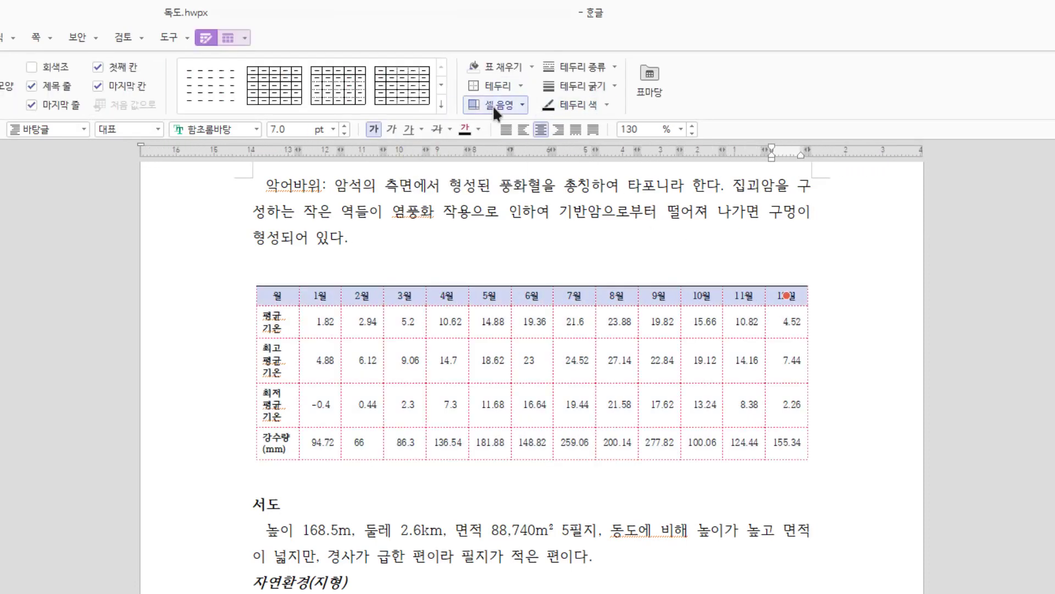
{"action": "left_click", "coordinate": [520, 87]}
{"action": "left_click", "coordinate": [453, 140]}
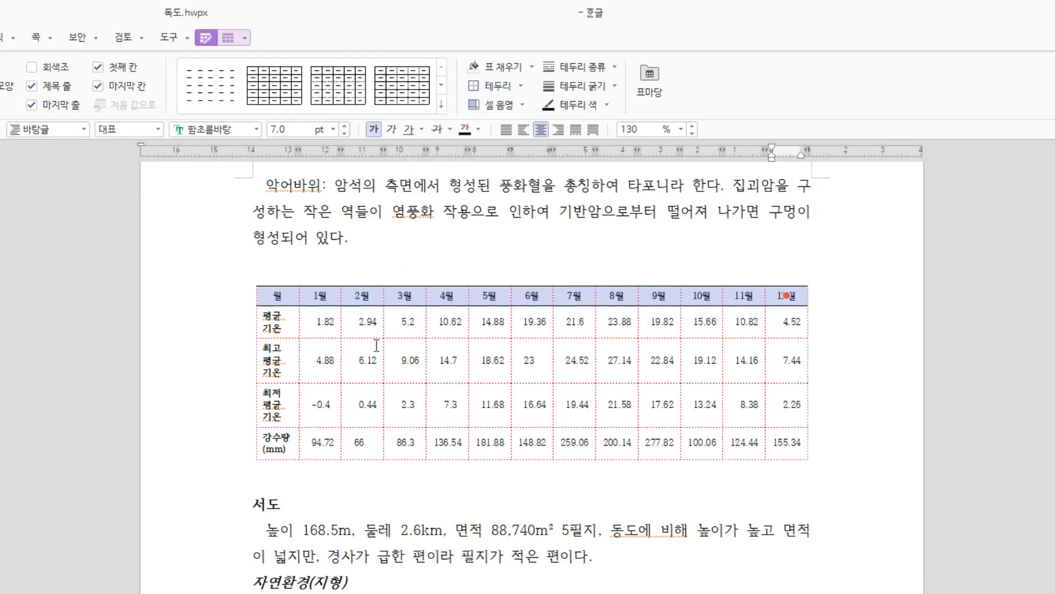
- Add a bottom border to the 강수량 (mm) row and leave the table
{"action": "left_click_drag", "start_coordinate": [278, 443], "coordinate": [786, 437]}
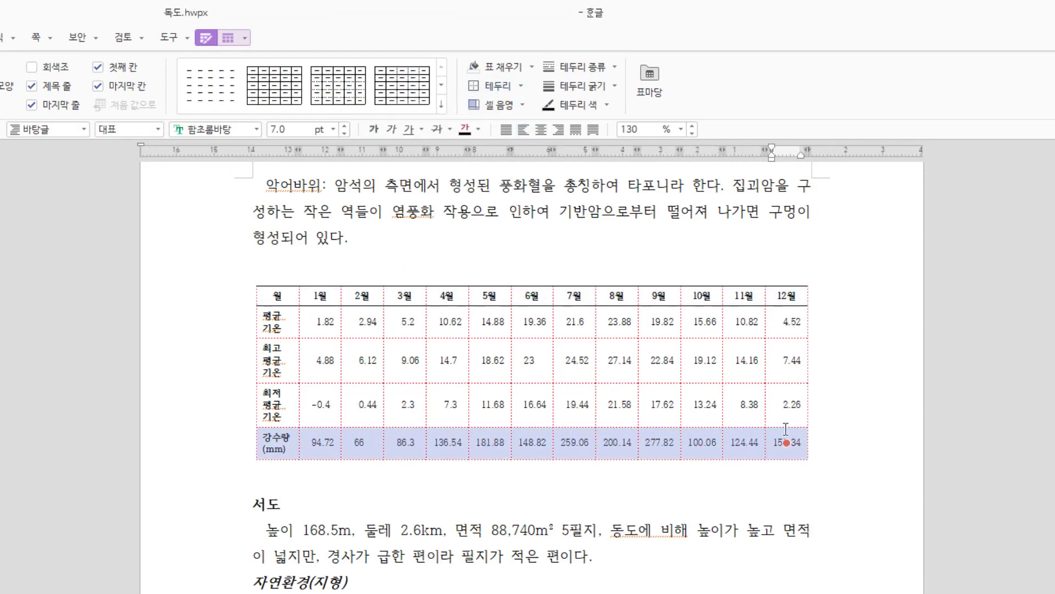
{"action": "left_click", "coordinate": [521, 87]}
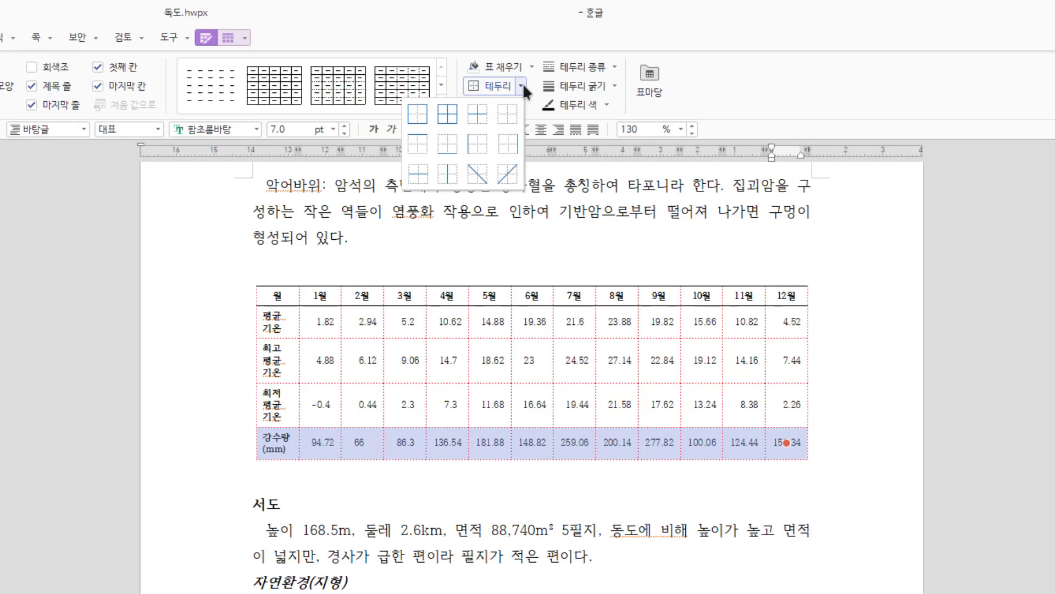
{"action": "left_click", "coordinate": [448, 142]}
{"action": "left_click", "coordinate": [495, 501]}
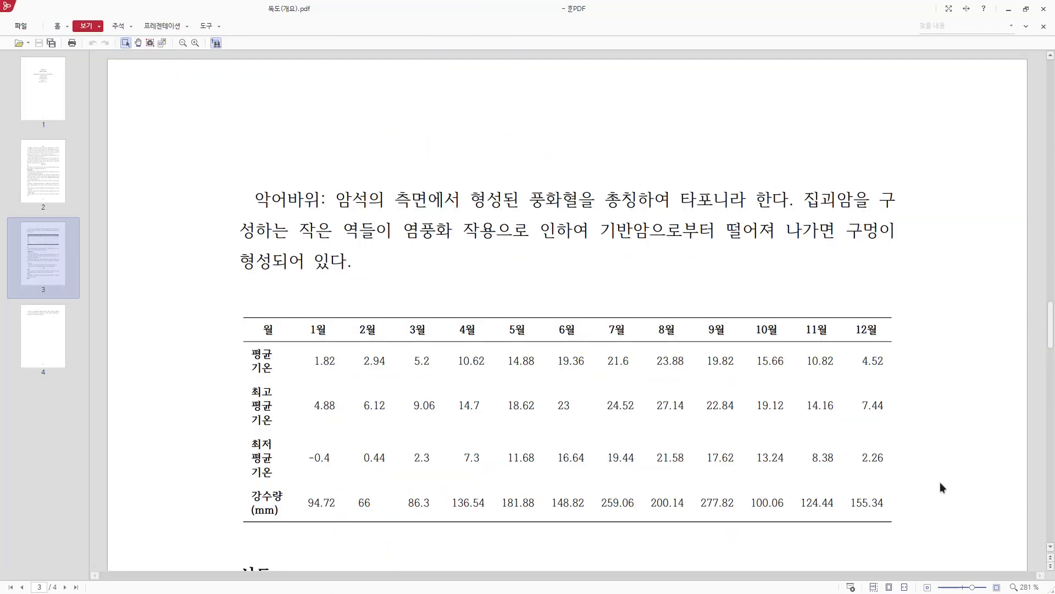
- Review the table page of the reference PDF and place the cursor in the 월 header cell of the document's table
{"action": "scroll", "coordinate": [941, 483], "scroll_direction": "down", "scroll_amount": 3}
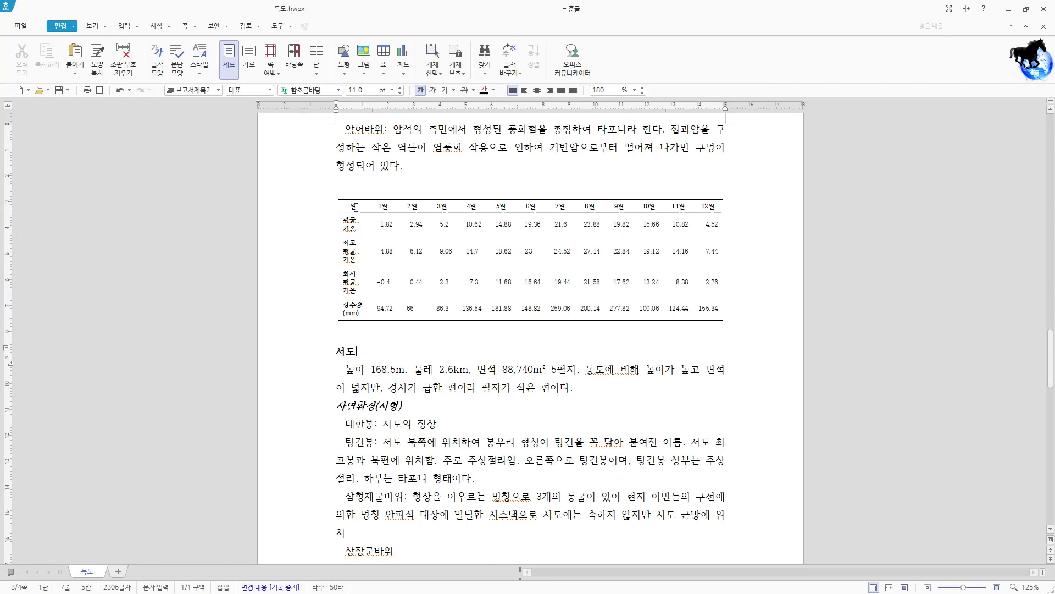
{"action": "left_click", "coordinate": [355, 208]}
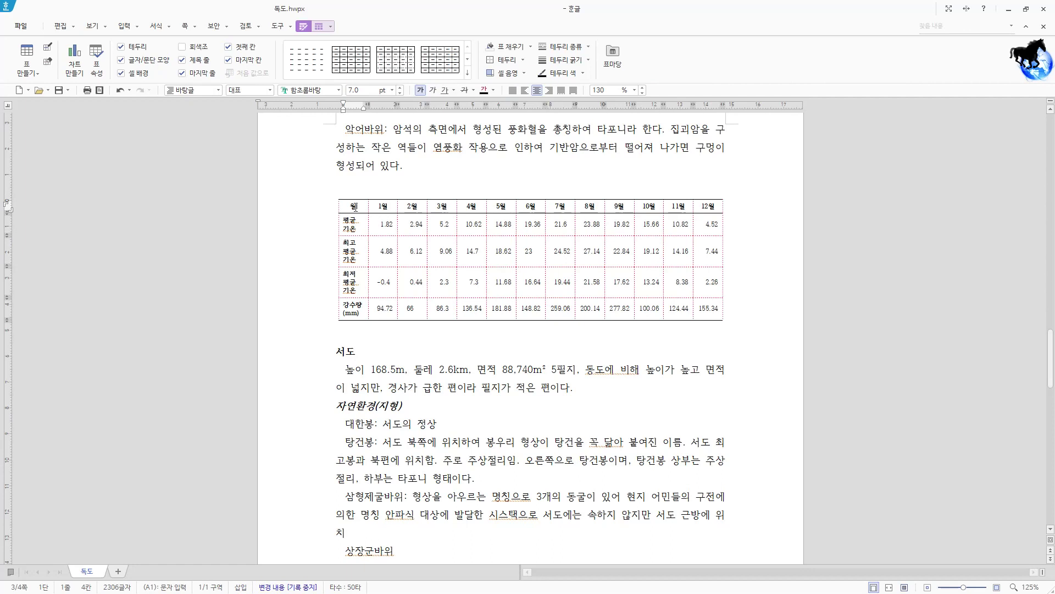
{"action": "left_click", "coordinate": [356, 208]}
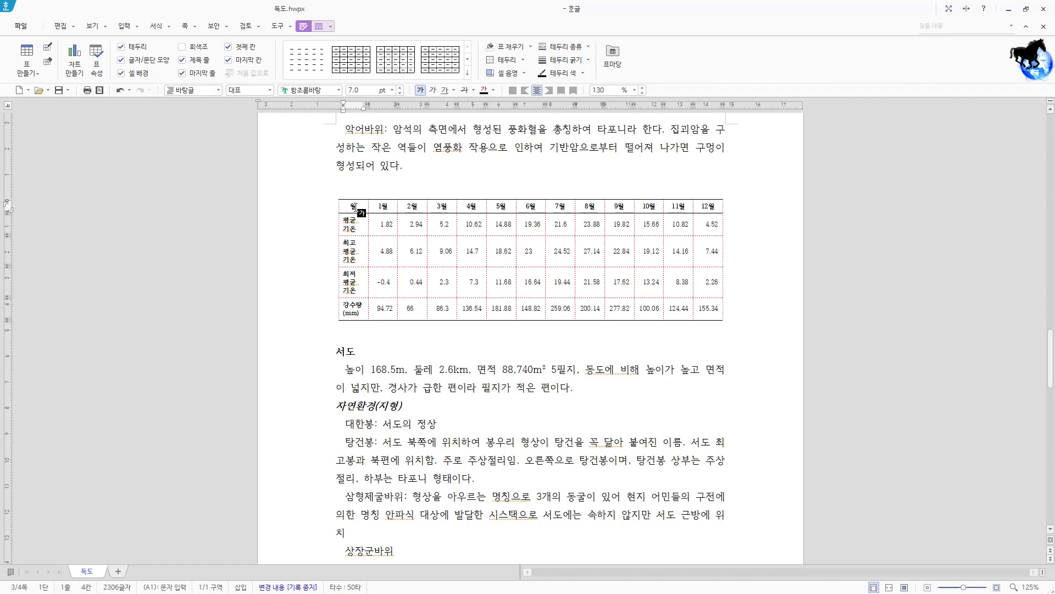